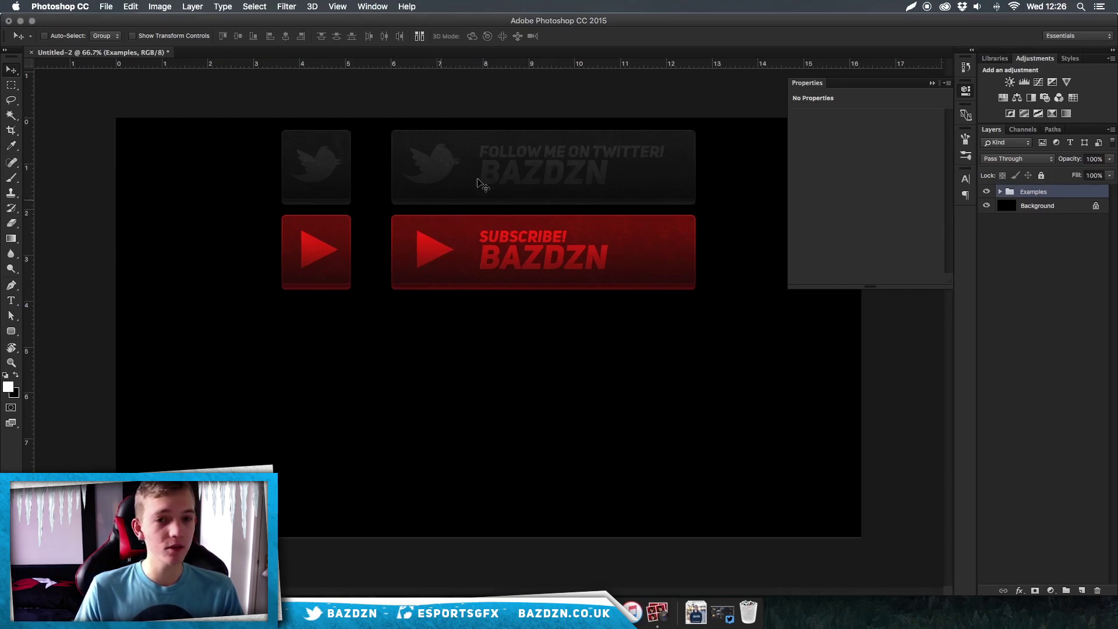
{"action": "key", "text": "super"}
{"action": "key", "text": "super+equal"}
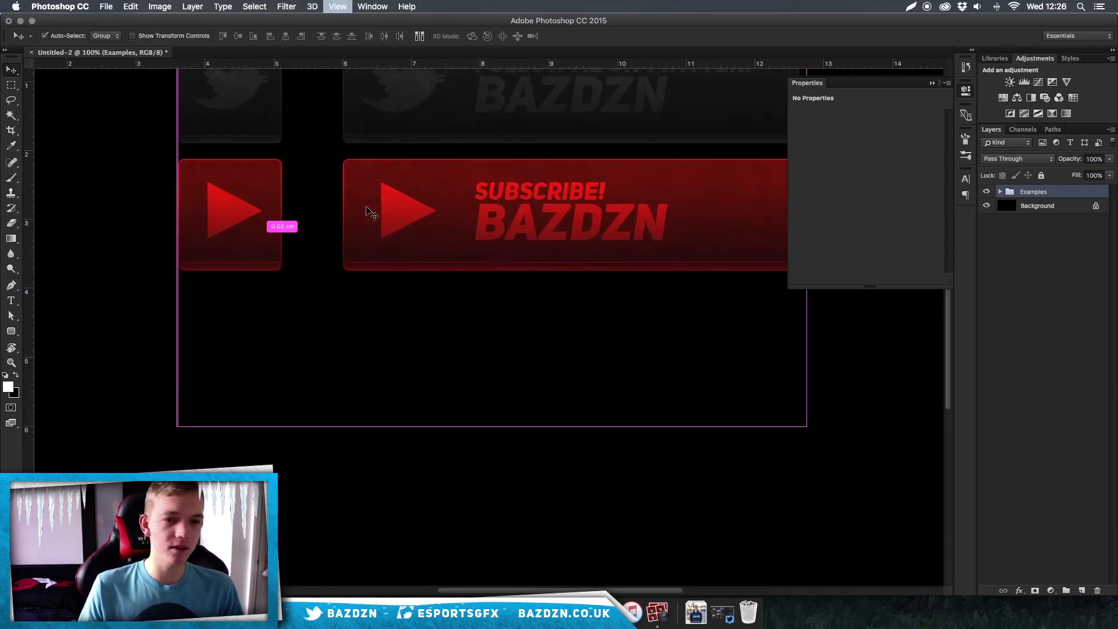
{"action": "scroll", "coordinate": [556, 210], "scroll_direction": "up", "scroll_amount": 3}
{"action": "scroll", "coordinate": [556, 211], "scroll_direction": "right", "scroll_amount": 4}
{"action": "scroll", "coordinate": [556, 211], "scroll_direction": "right", "scroll_amount": 1}
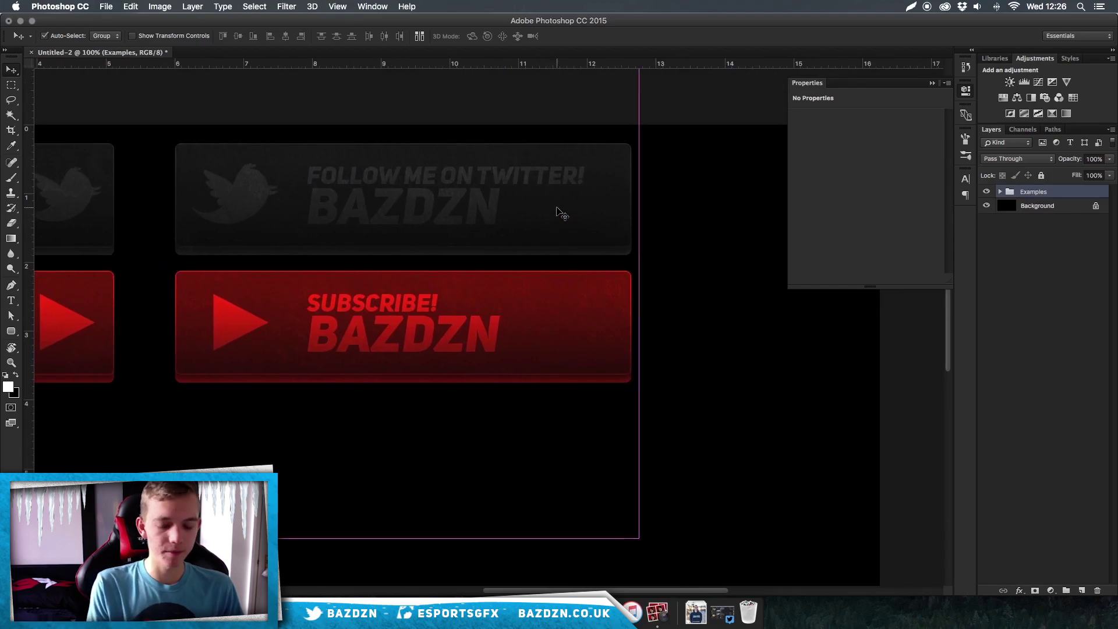
{"action": "key", "text": "super+minus"}
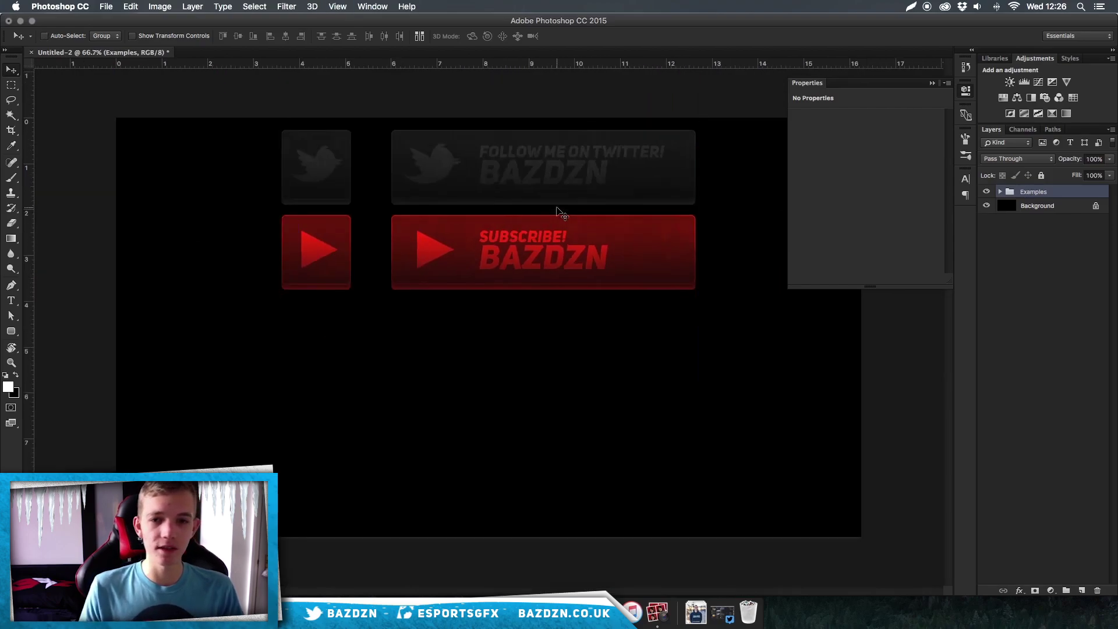
{"action": "left_click", "coordinate": [933, 83]}
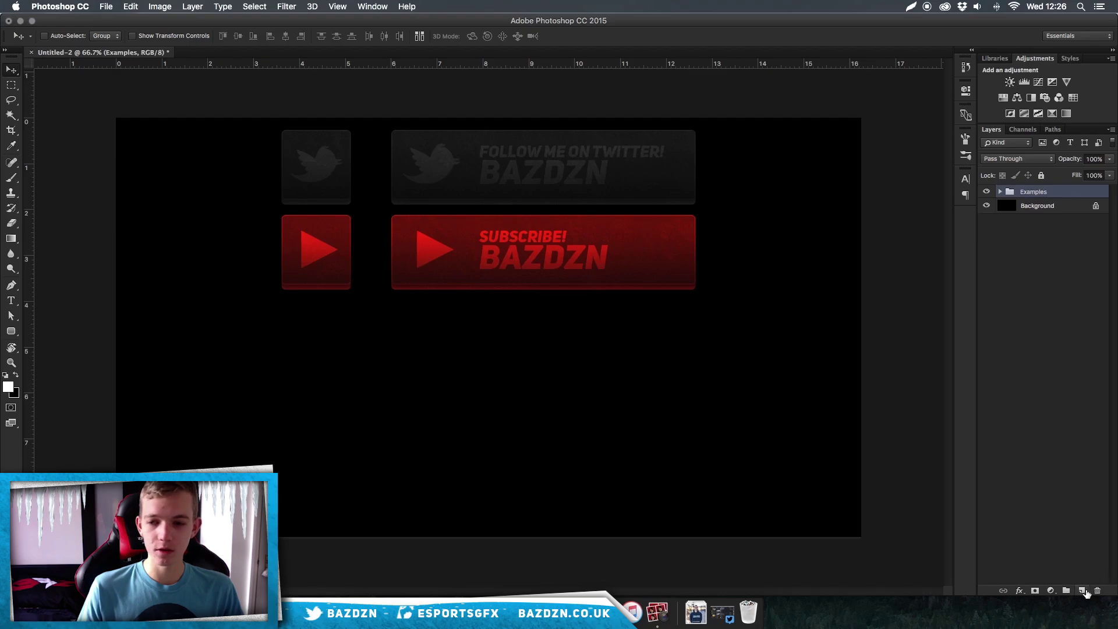
{"action": "left_click", "coordinate": [1082, 591]}
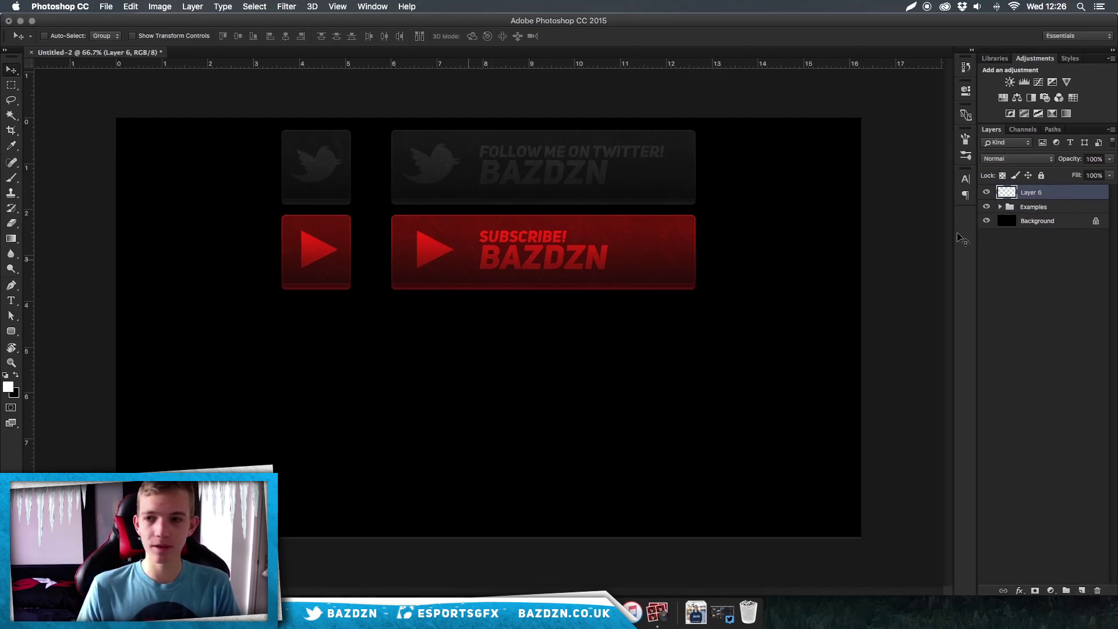
{"action": "key", "text": "BackSpace"}
Draw a rounded square of about 208 × 208 px with a 10 px corner radius below the small red play button
{"action": "left_click", "coordinate": [11, 331]}
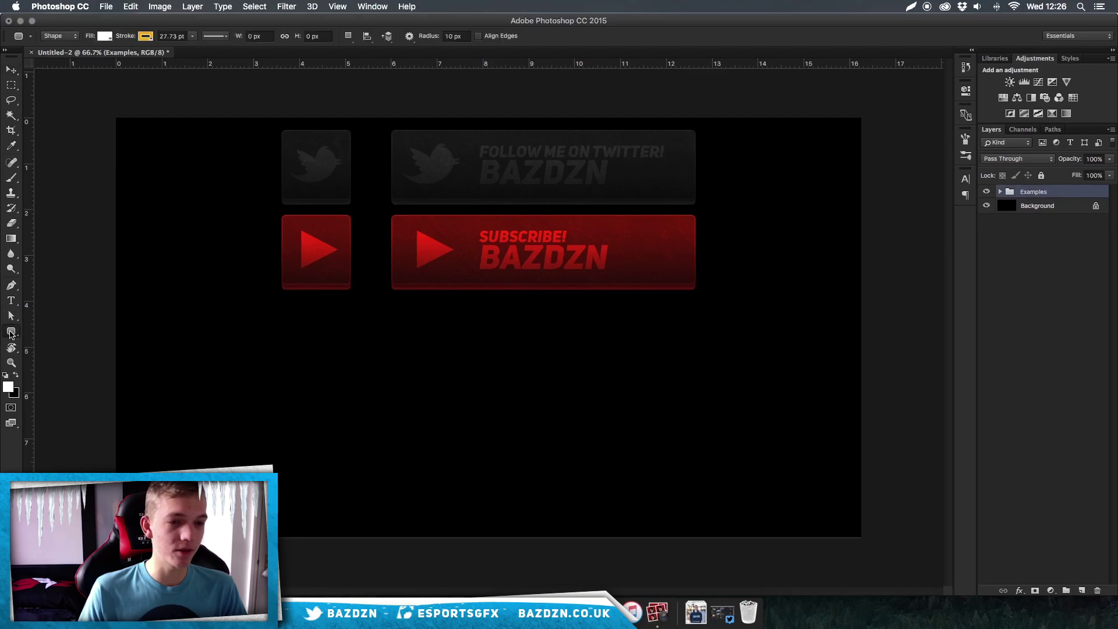
{"action": "left_click", "coordinate": [12, 331]}
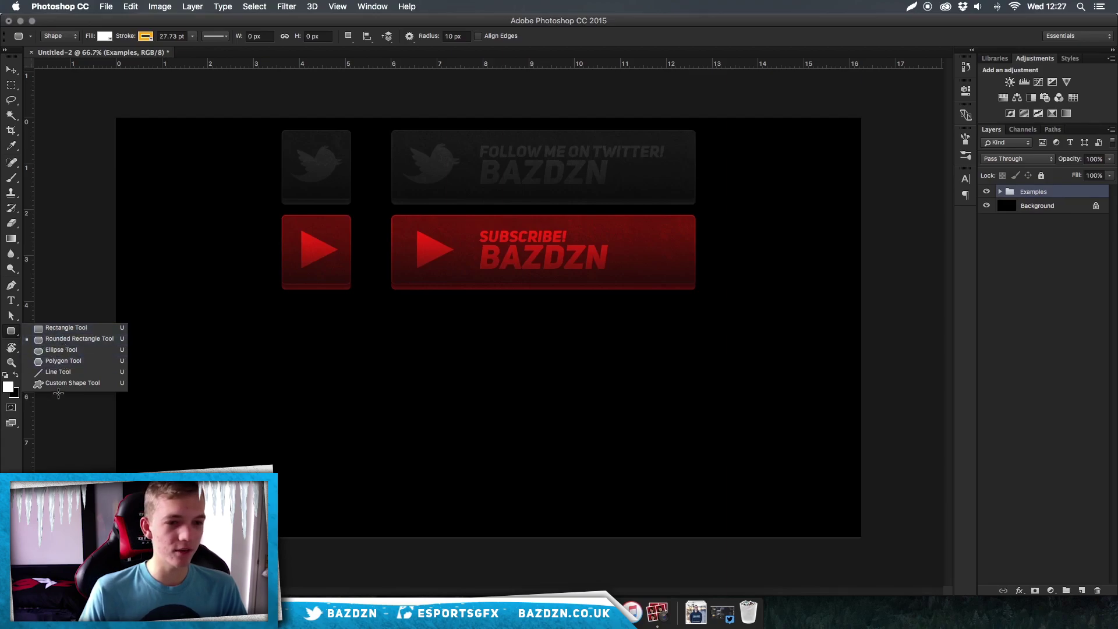
{"action": "left_click", "coordinate": [67, 344]}
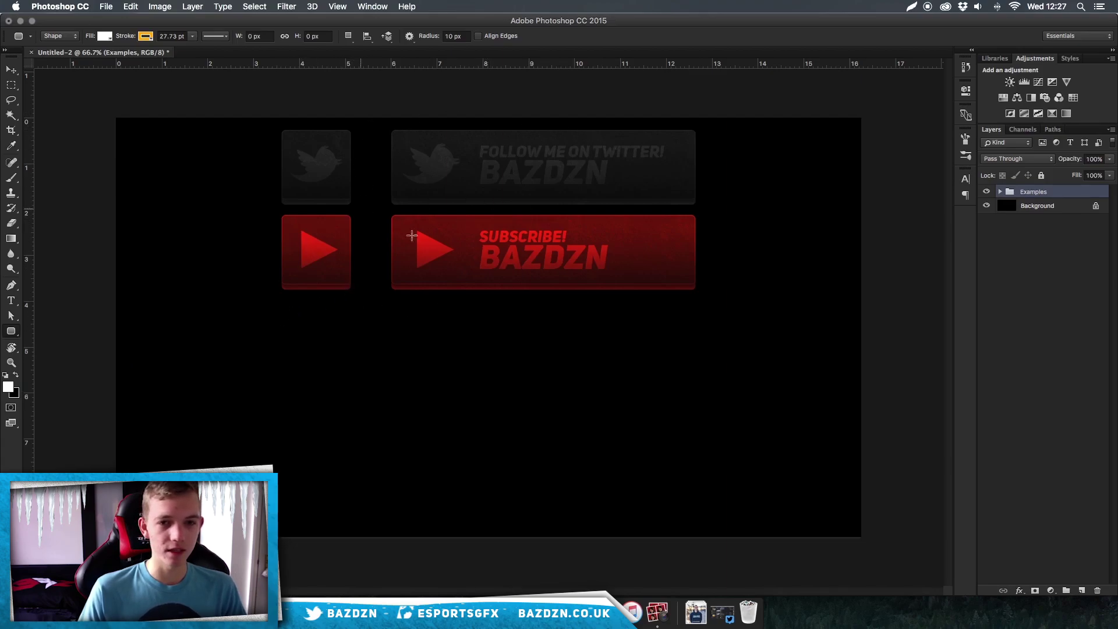
{"action": "scroll", "coordinate": [324, 337], "scroll_direction": "up", "scroll_amount": 3}
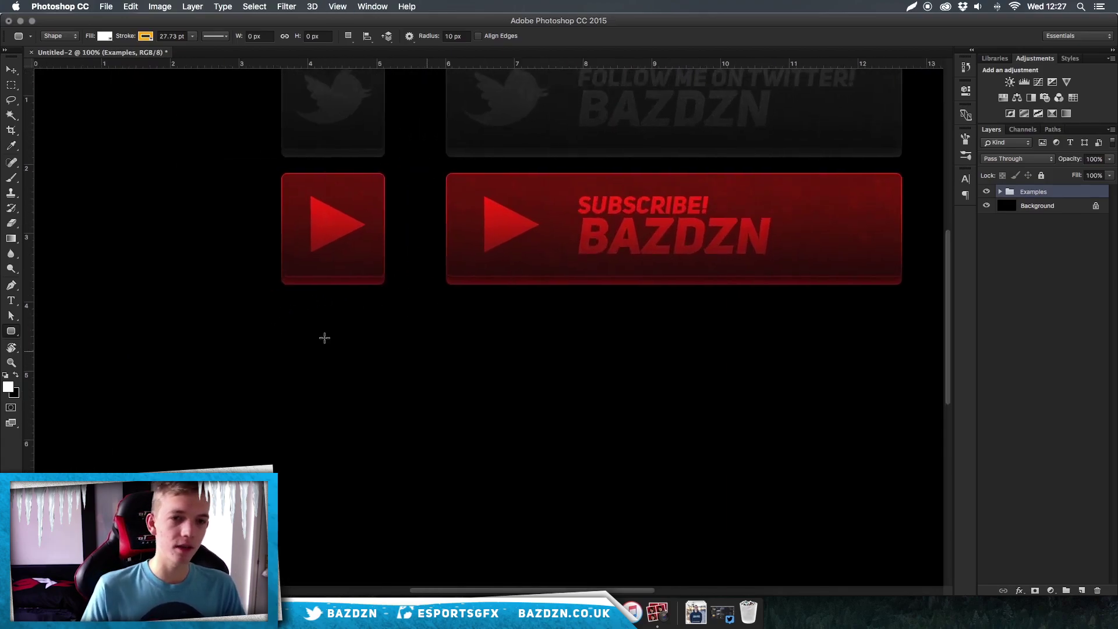
{"action": "scroll", "coordinate": [377, 269], "scroll_direction": "down", "scroll_amount": 1}
{"action": "scroll", "coordinate": [377, 268], "scroll_direction": "down", "scroll_amount": 3}
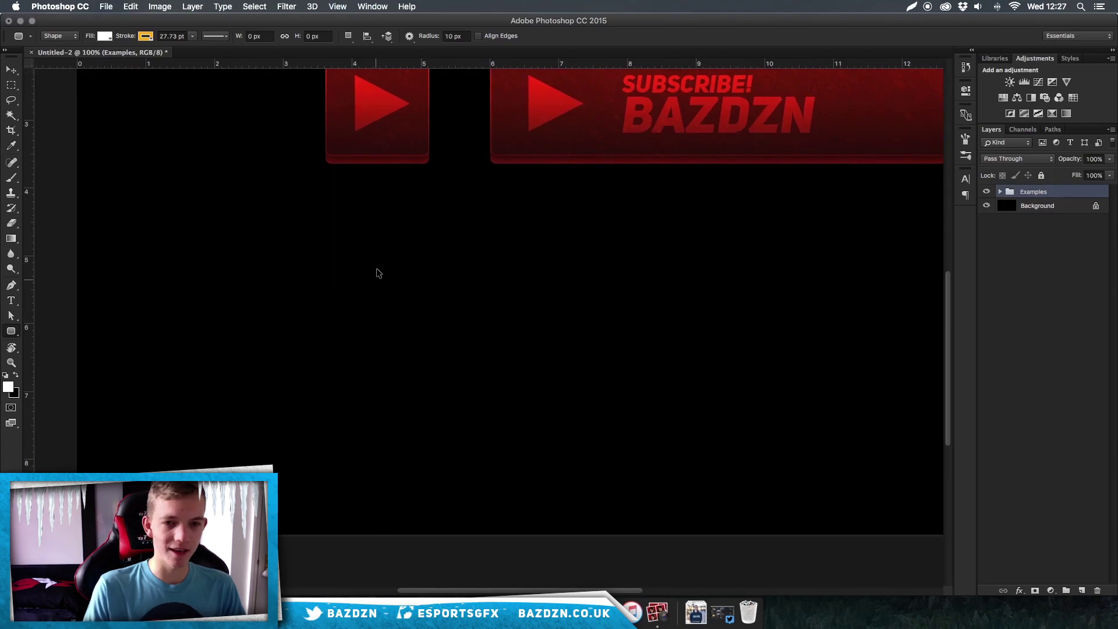
{"action": "scroll", "coordinate": [376, 267], "scroll_direction": "down", "scroll_amount": 1}
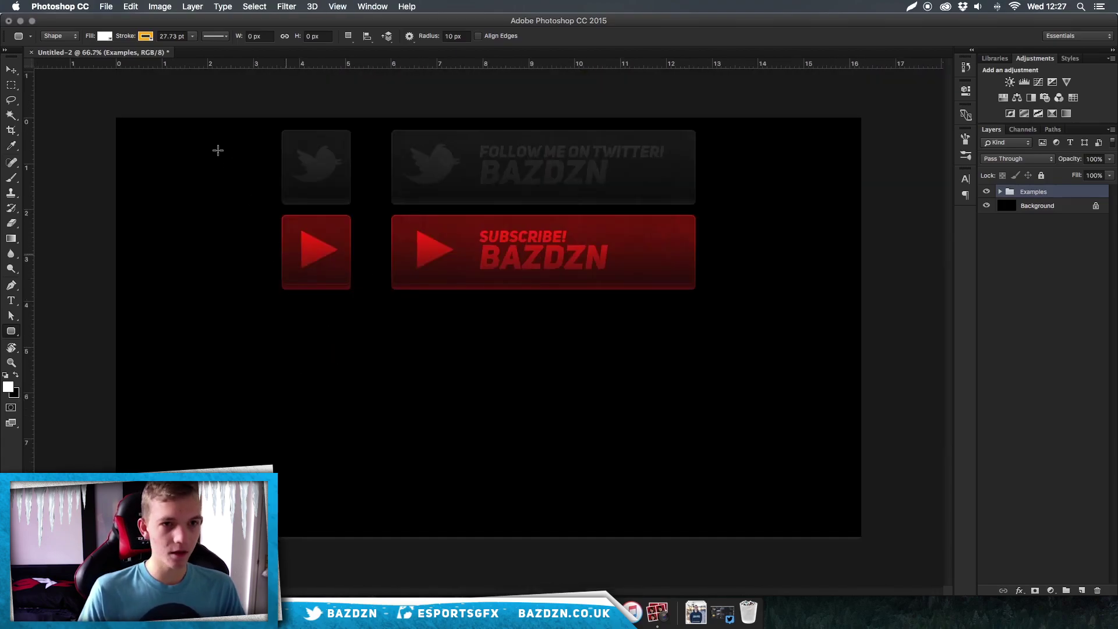
{"action": "left_click_drag", "start_coordinate": [312, 385], "coordinate": [387, 334]}
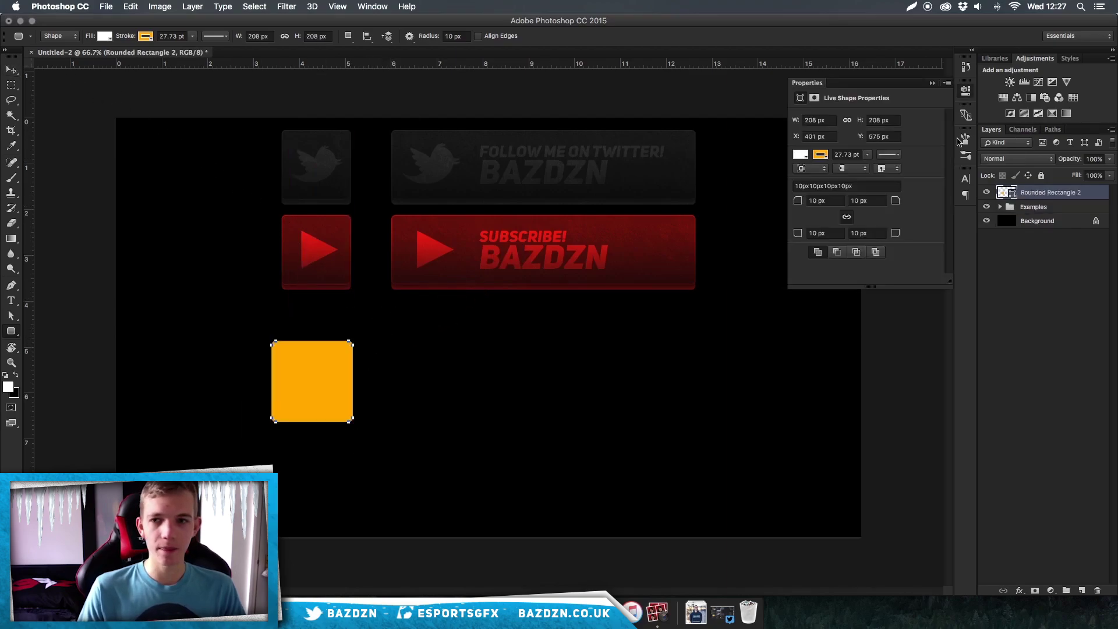
Remove the rounded square's stroke and move the shape slightly up to about X 397 px, Y 525 px
{"action": "left_click", "coordinate": [821, 156]}
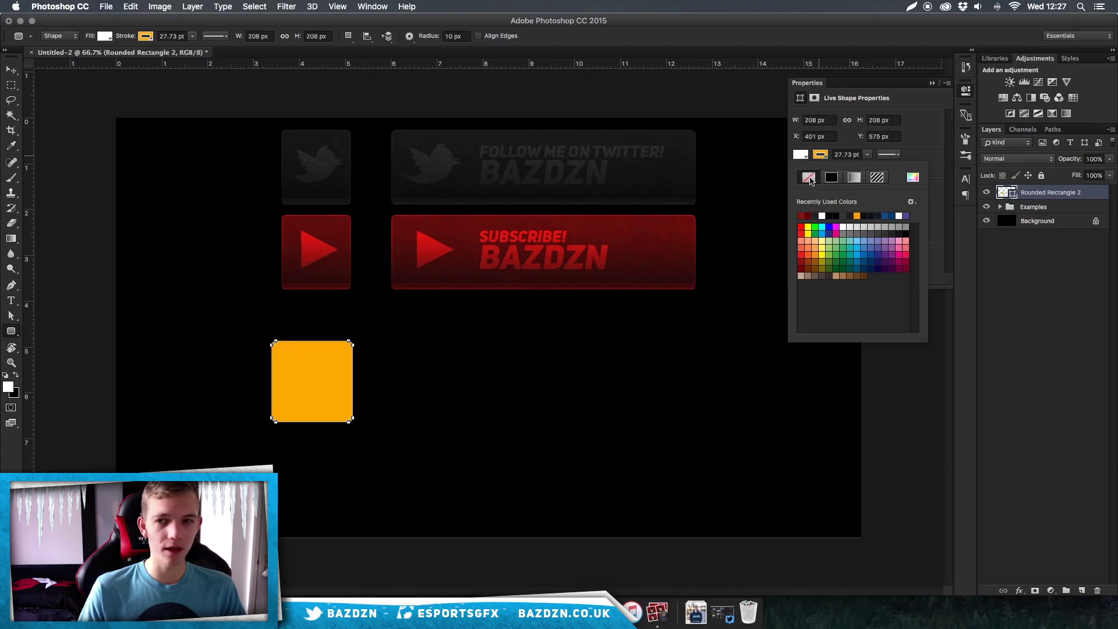
{"action": "left_click", "coordinate": [809, 177]}
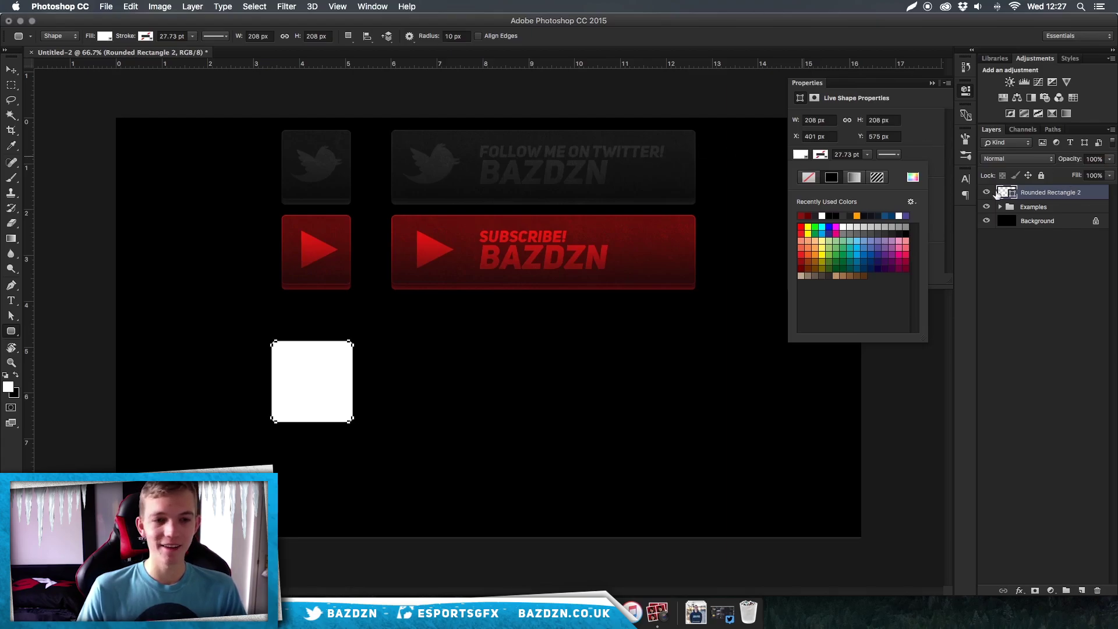
{"action": "left_click", "coordinate": [11, 69]}
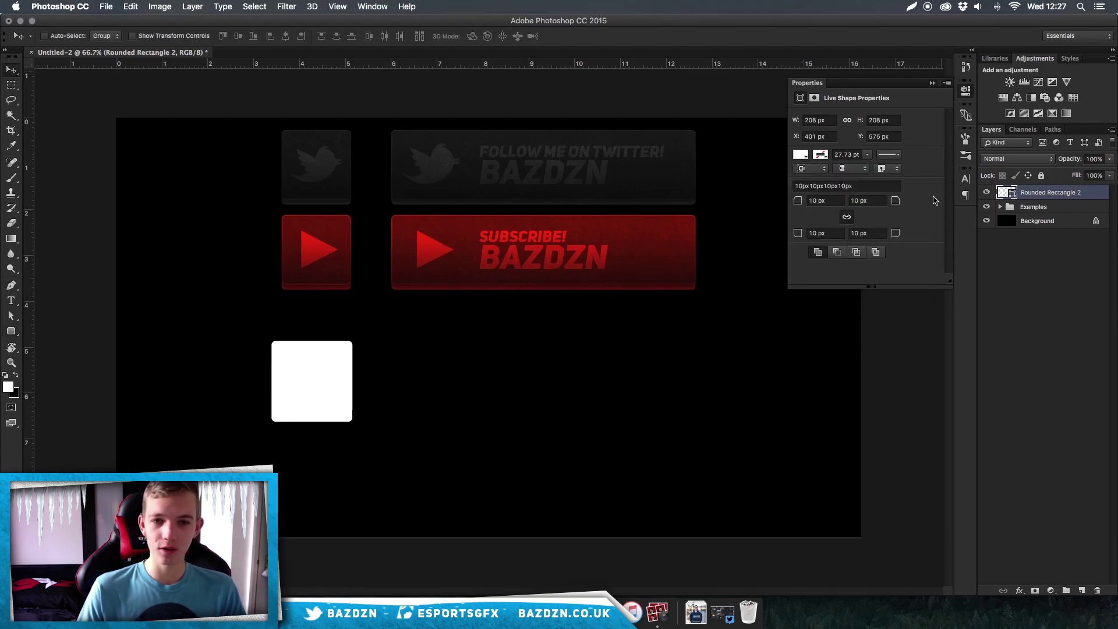
{"action": "left_click_drag", "start_coordinate": [348, 343], "coordinate": [346, 323]}
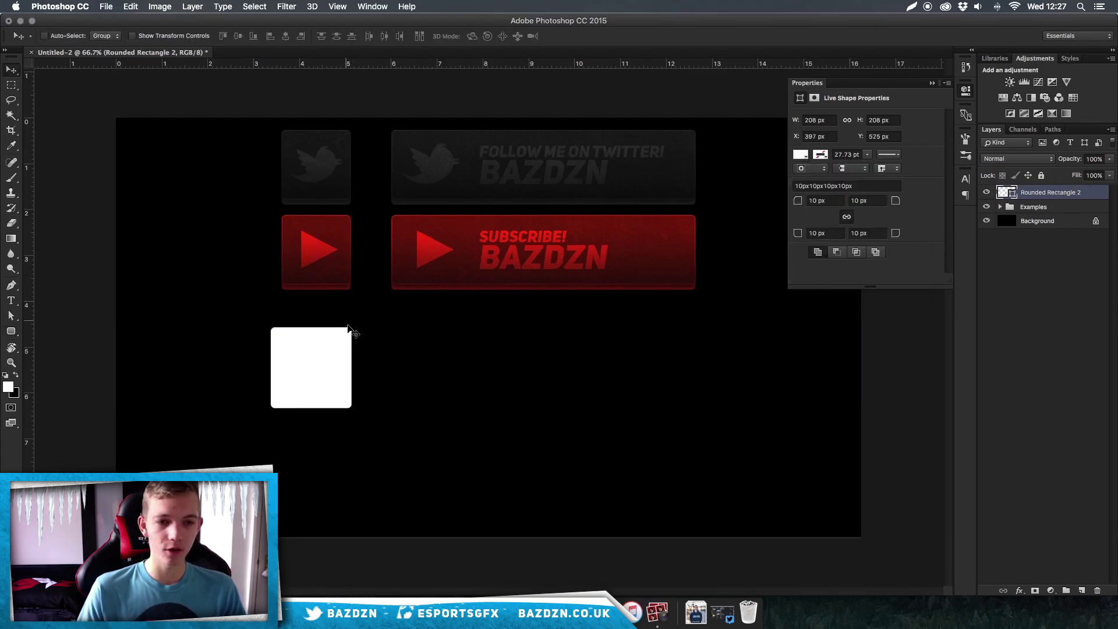
Add a Gradient Overlay to the rounded square's layer and set the gradient's 0% color stop to dark blue, about #0e3d76
{"action": "double_click", "coordinate": [1091, 194]}
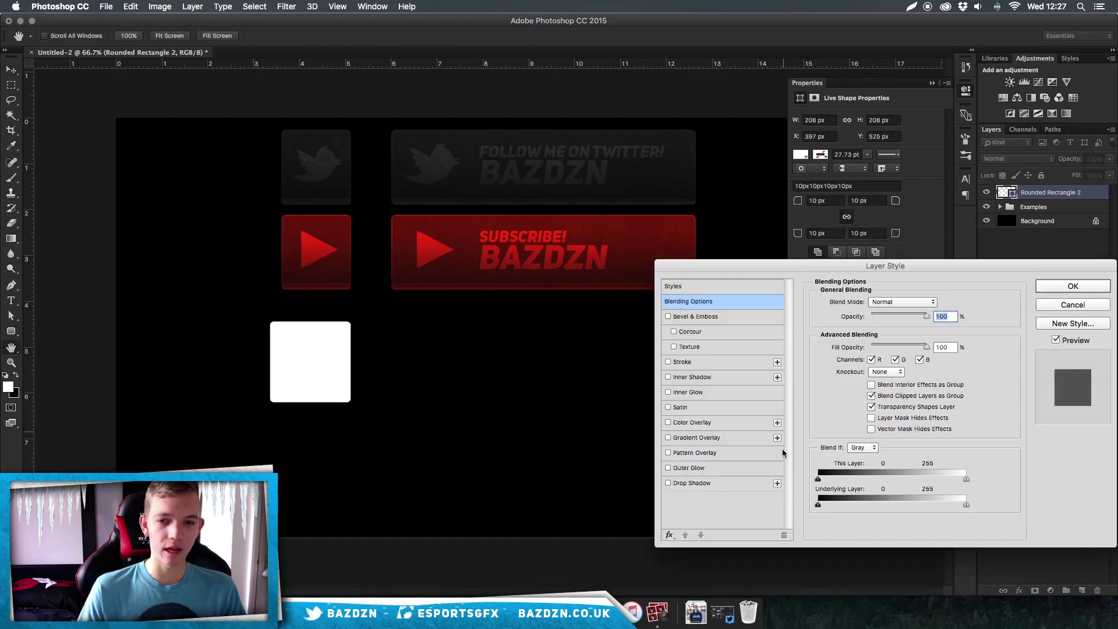
{"action": "left_click", "coordinate": [702, 439]}
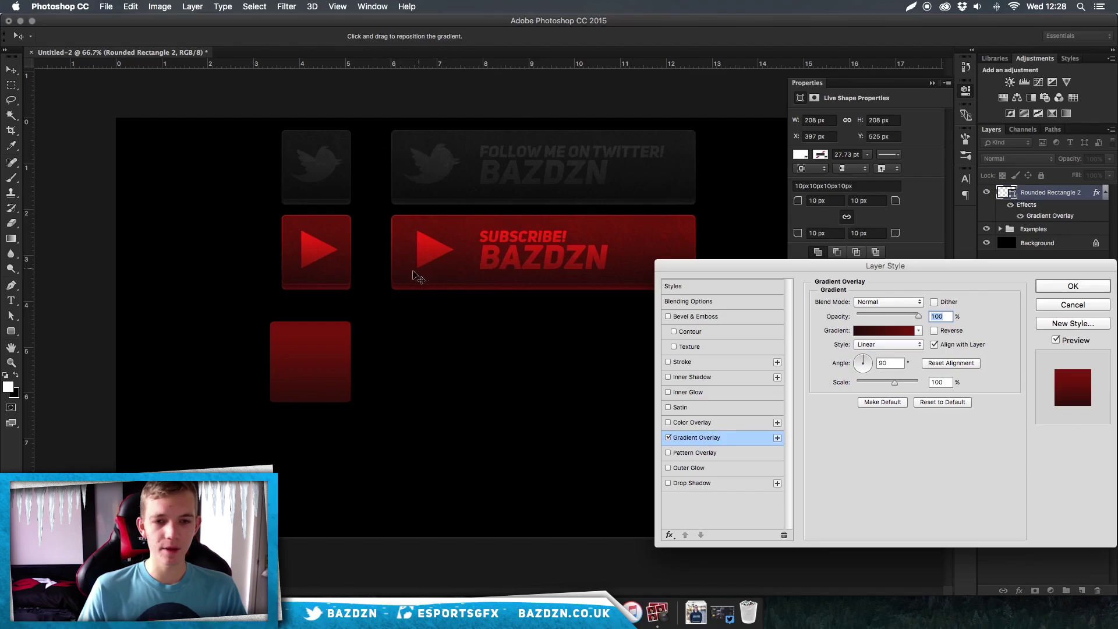
{"action": "left_click", "coordinate": [889, 331]}
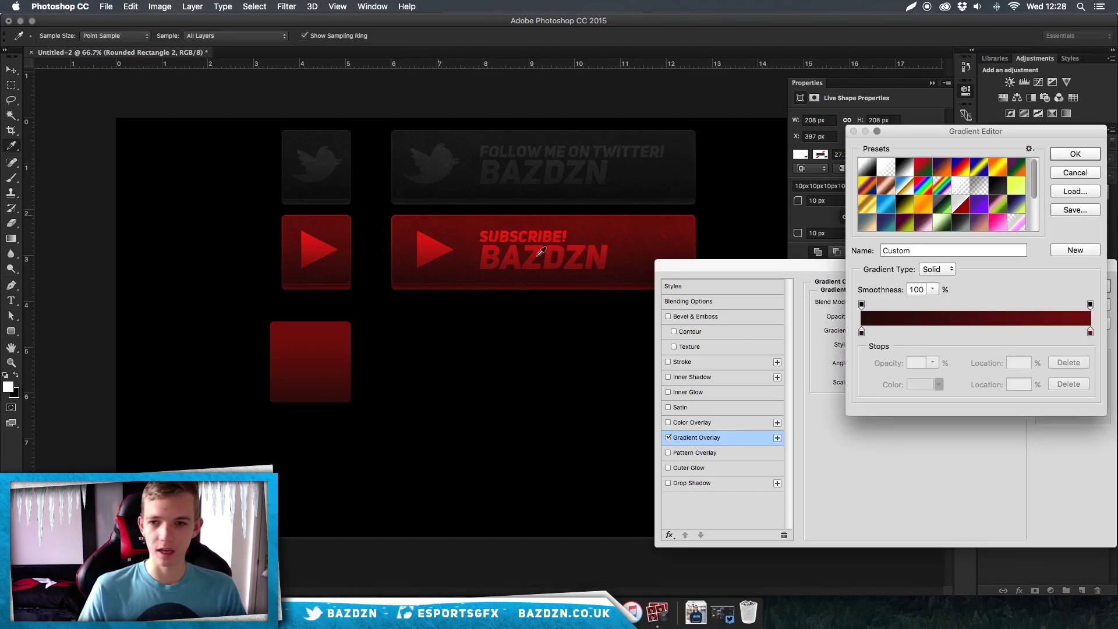
{"action": "double_click", "coordinate": [862, 332]}
{"action": "left_click", "coordinate": [874, 161]}
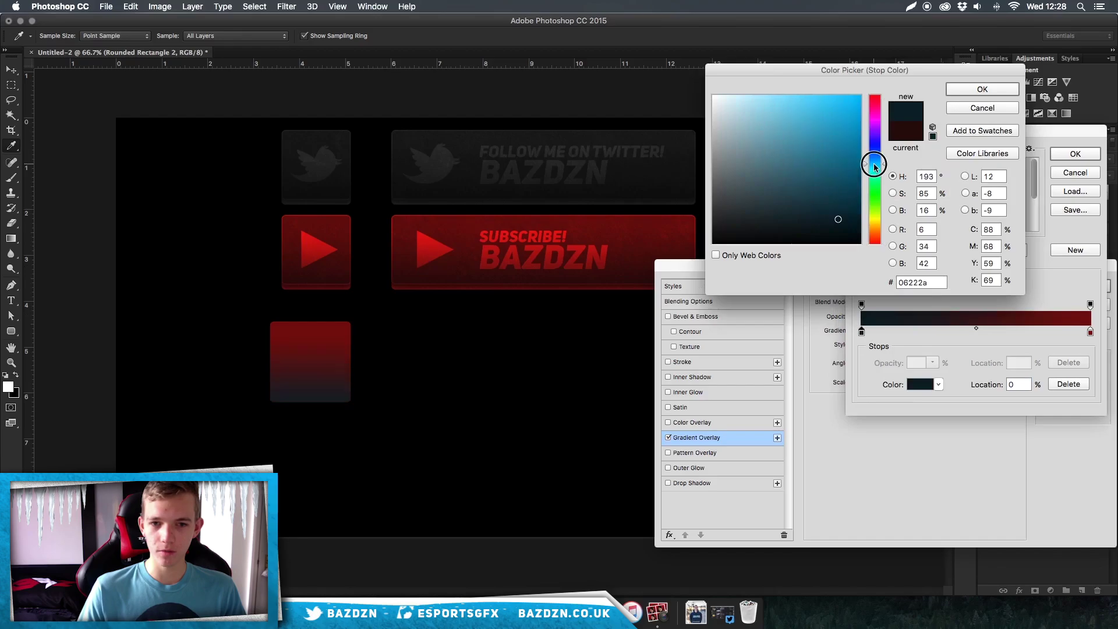
{"action": "left_click", "coordinate": [842, 175]}
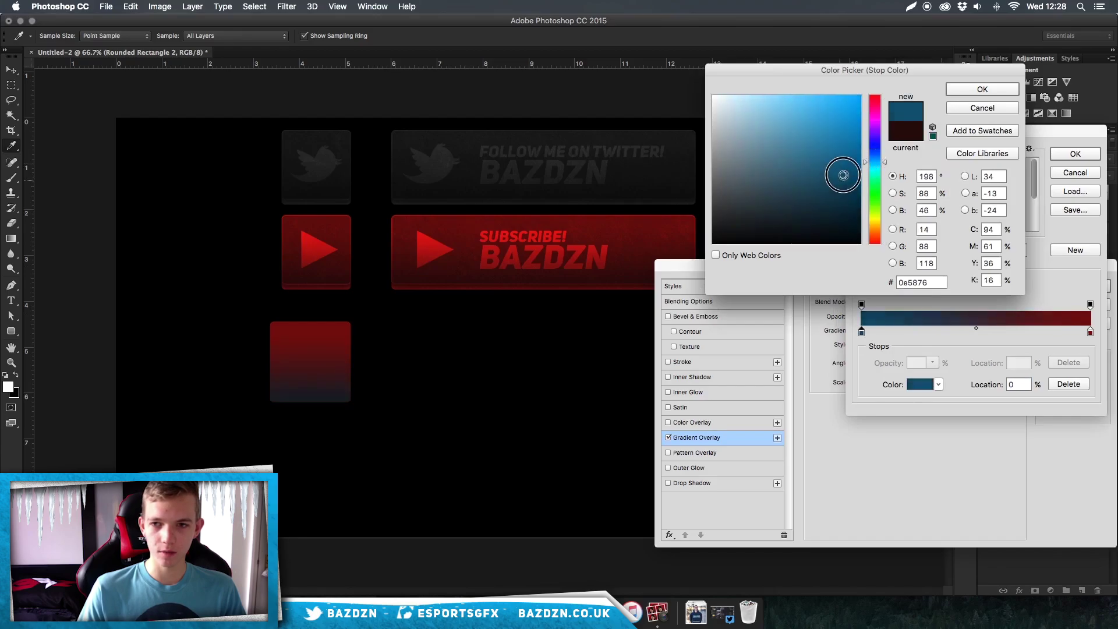
{"action": "left_click", "coordinate": [876, 158]}
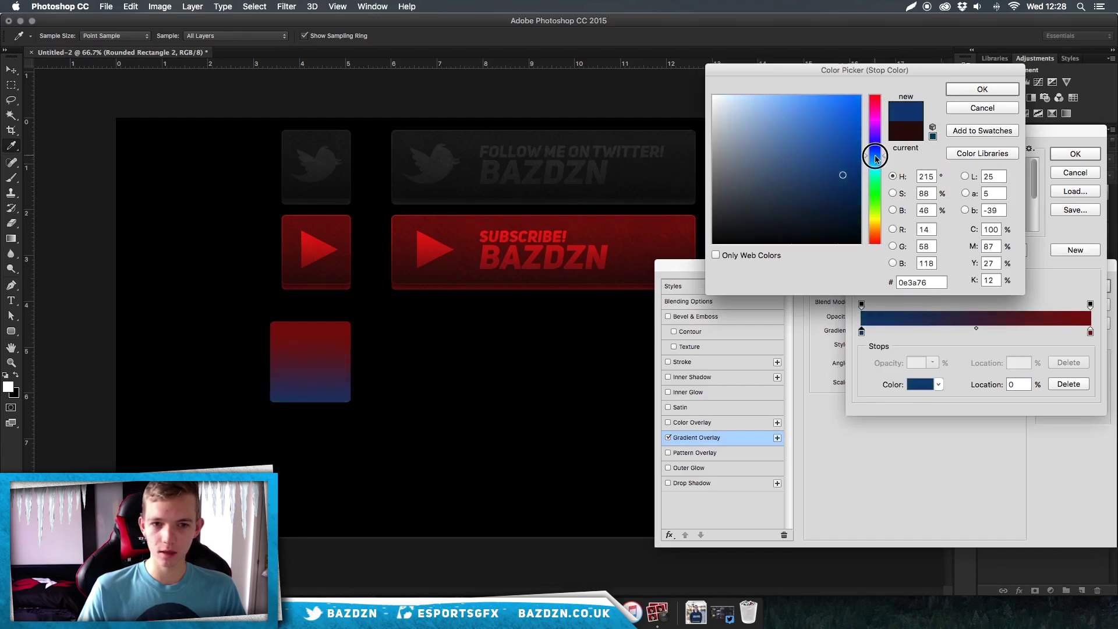
{"action": "key", "text": "Return"}
Set the gradient's 100% color stop to light blue #1599bf
{"action": "double_click", "coordinate": [1091, 332]}
{"action": "left_click", "coordinate": [876, 165]}
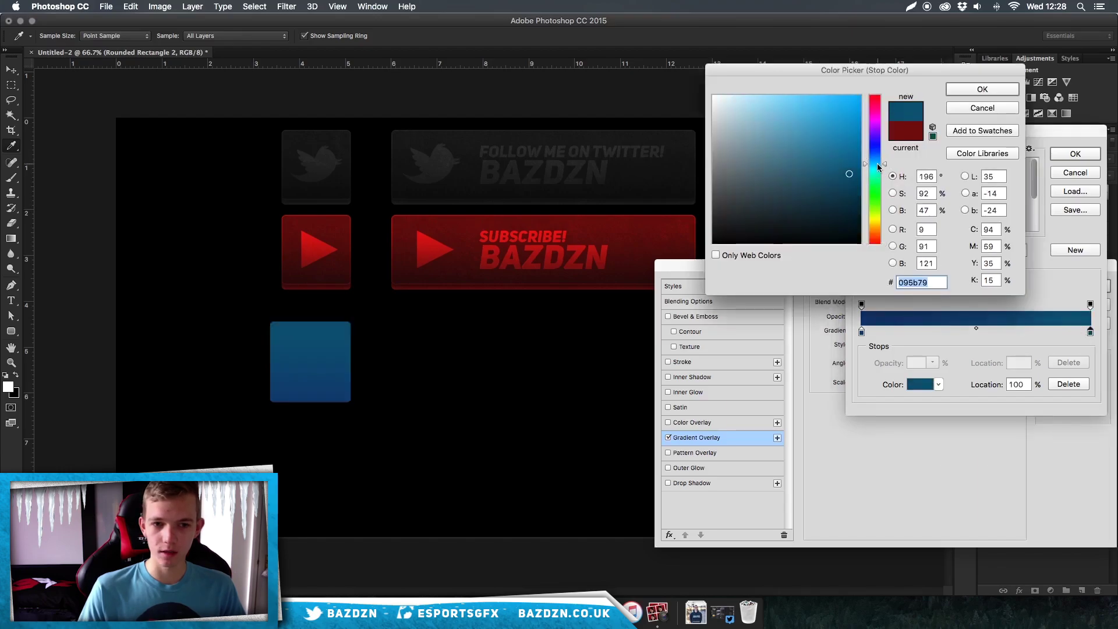
{"action": "left_click_drag", "start_coordinate": [849, 109], "coordinate": [845, 133]}
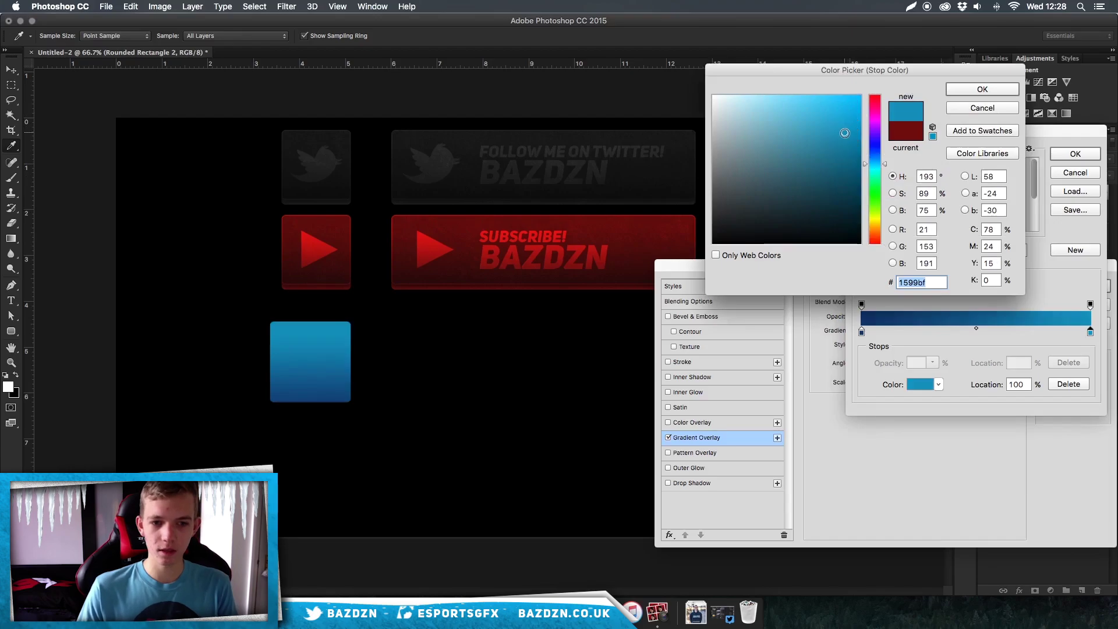
{"action": "key", "text": "Return"}
Change the gradient's 0% color stop to #0e4b76 and apply the Gradient Overlay to the square
{"action": "double_click", "coordinate": [862, 332]}
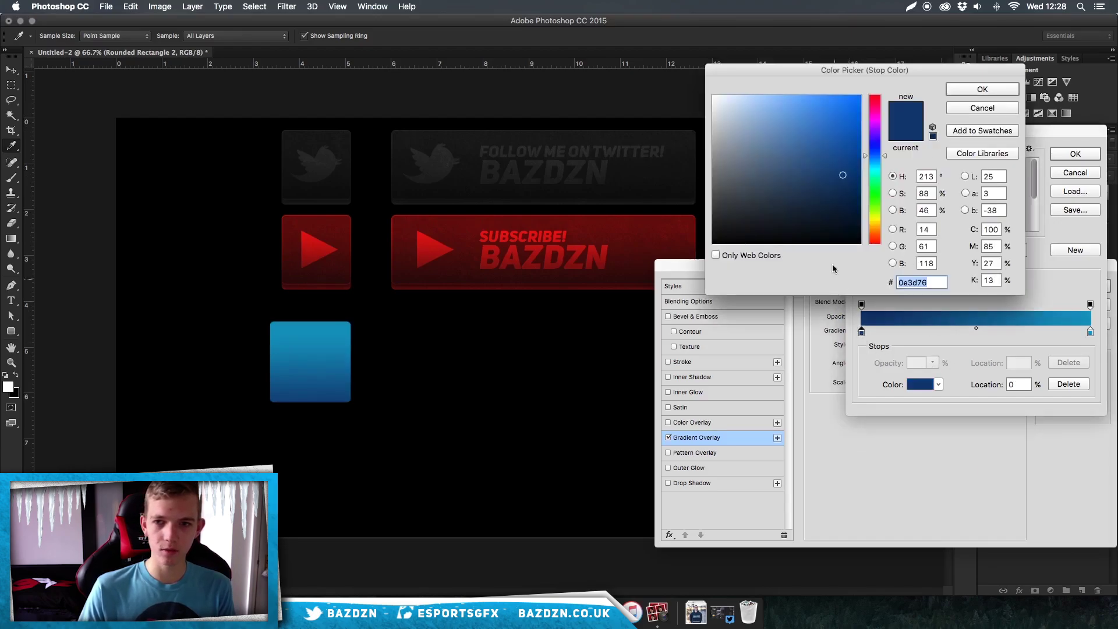
{"action": "left_click", "coordinate": [873, 159]}
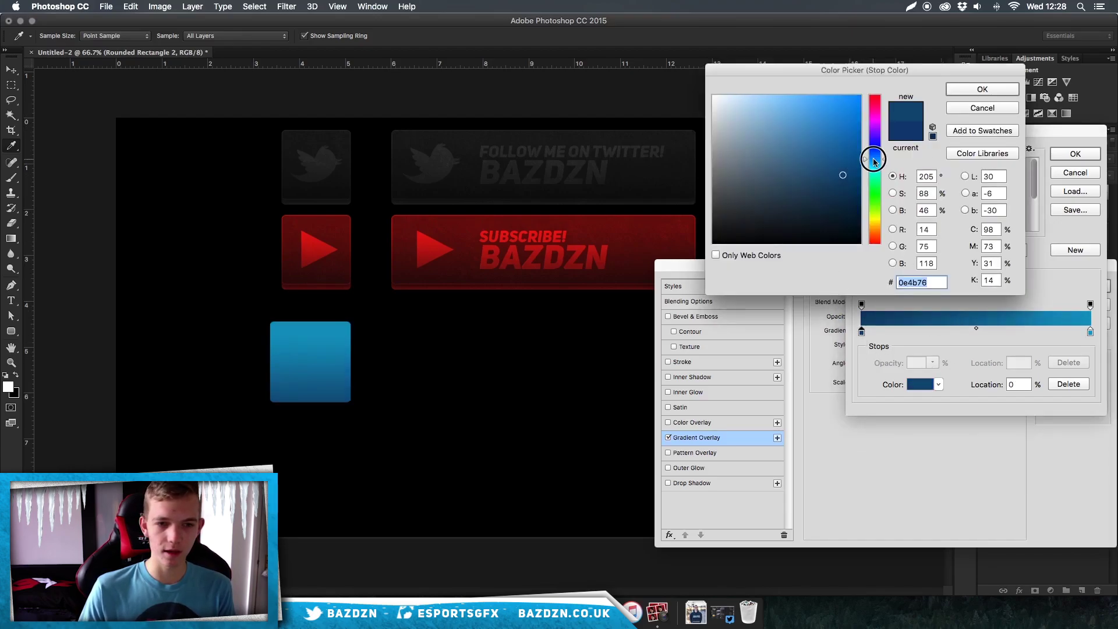
{"action": "key", "text": "Return"}
{"action": "key", "text": "Return"}
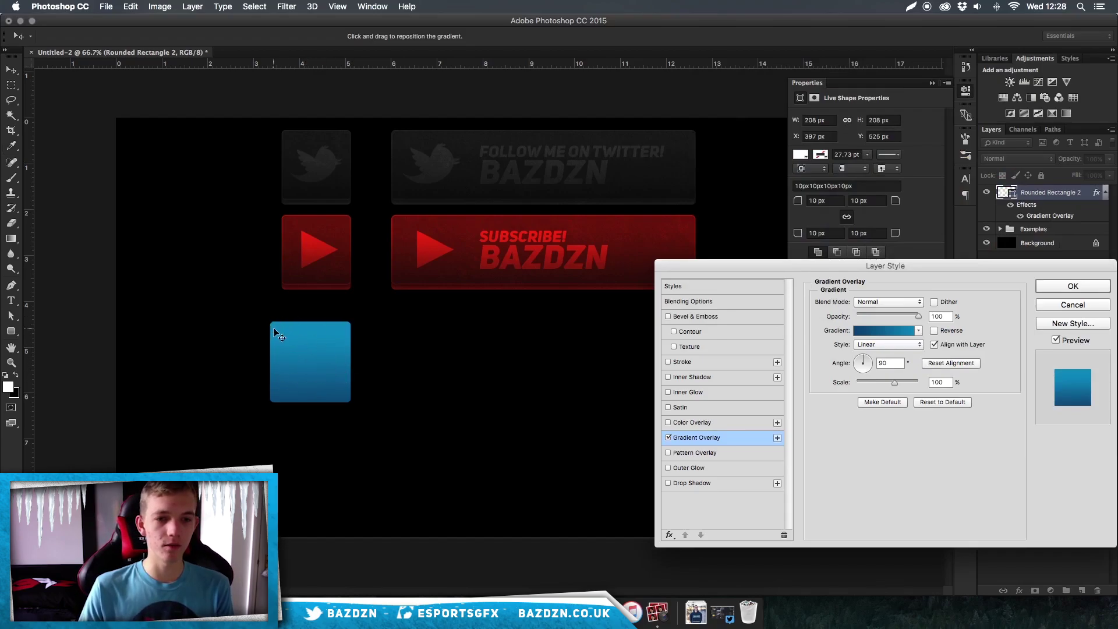
{"action": "key", "text": "Return"}
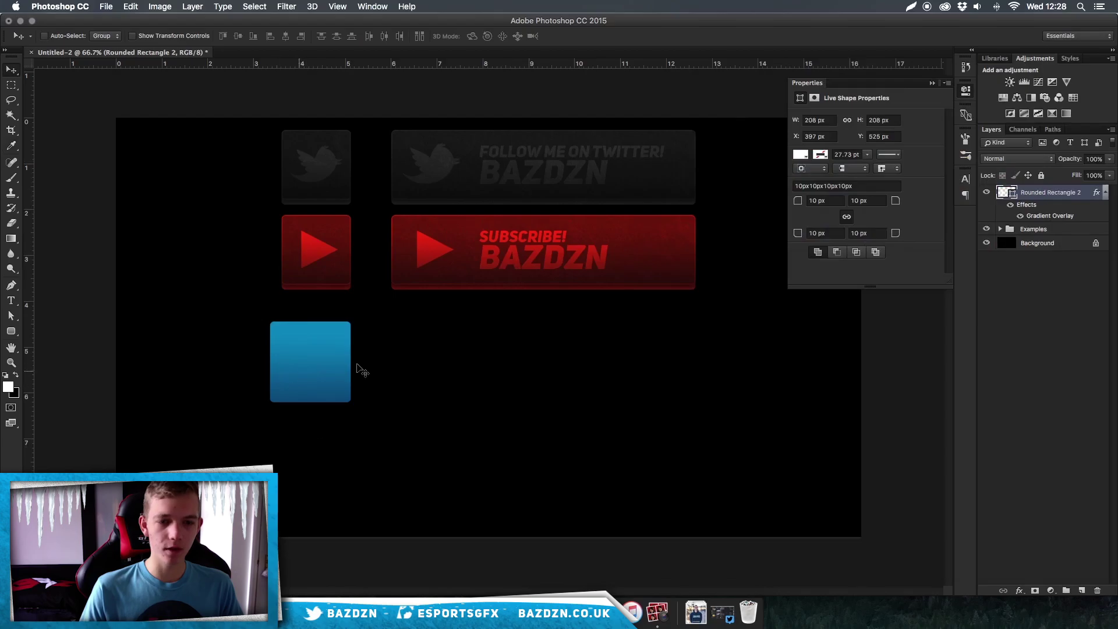
Duplicate the rounded square's layer and move the original beneath it down to about Y 543 px as a bottom edge
{"action": "key", "text": "super+equal"}
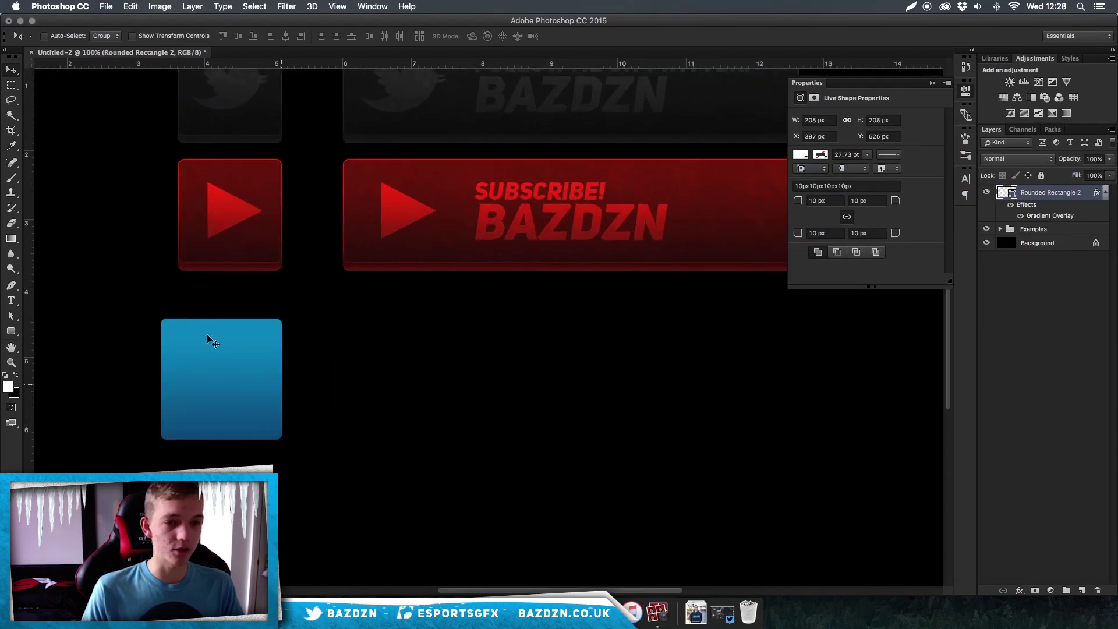
{"action": "key", "text": "super+minus"}
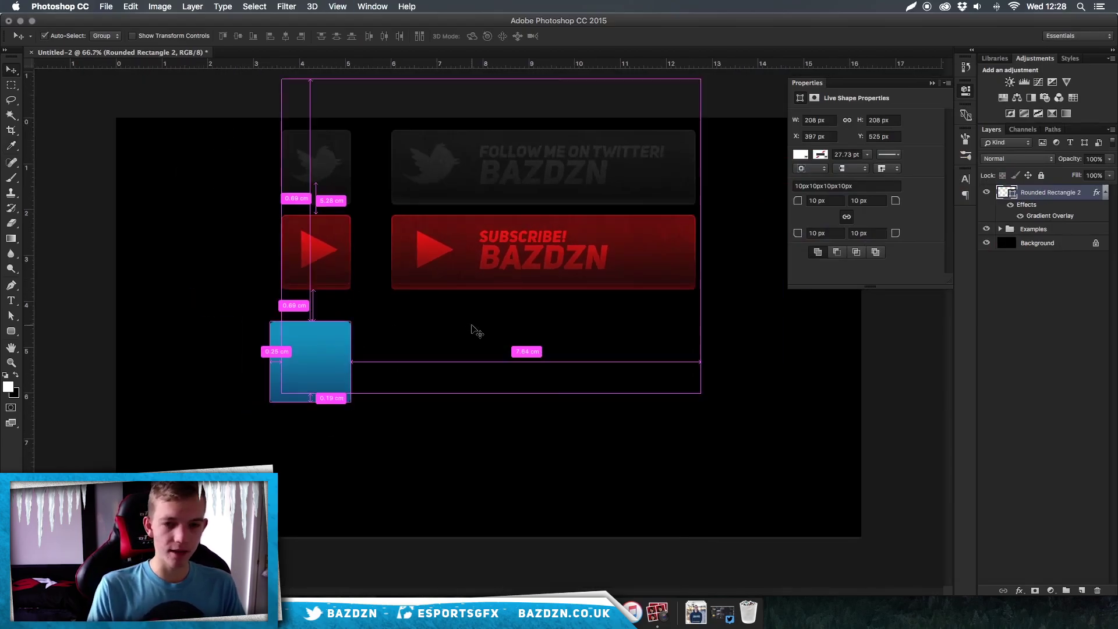
{"action": "key", "text": "super+j"}
{"action": "left_click", "coordinate": [1047, 226]}
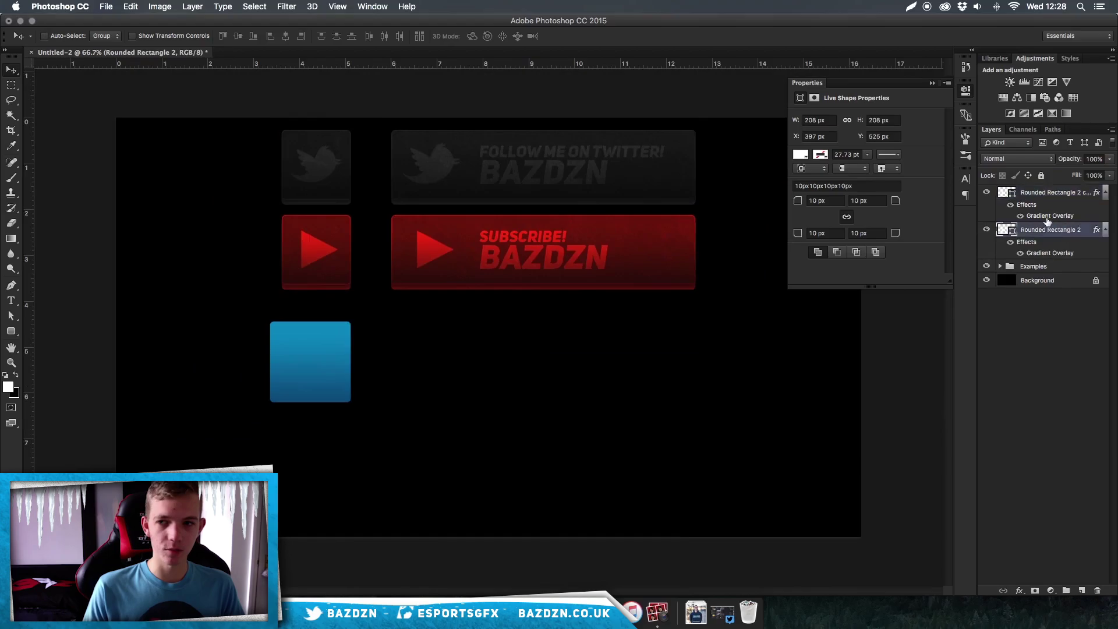
{"action": "left_click_drag", "start_coordinate": [328, 352], "coordinate": [329, 358]}
{"action": "key", "text": "Down"}
{"action": "key", "text": "Down"}
{"action": "key", "text": "Down"}
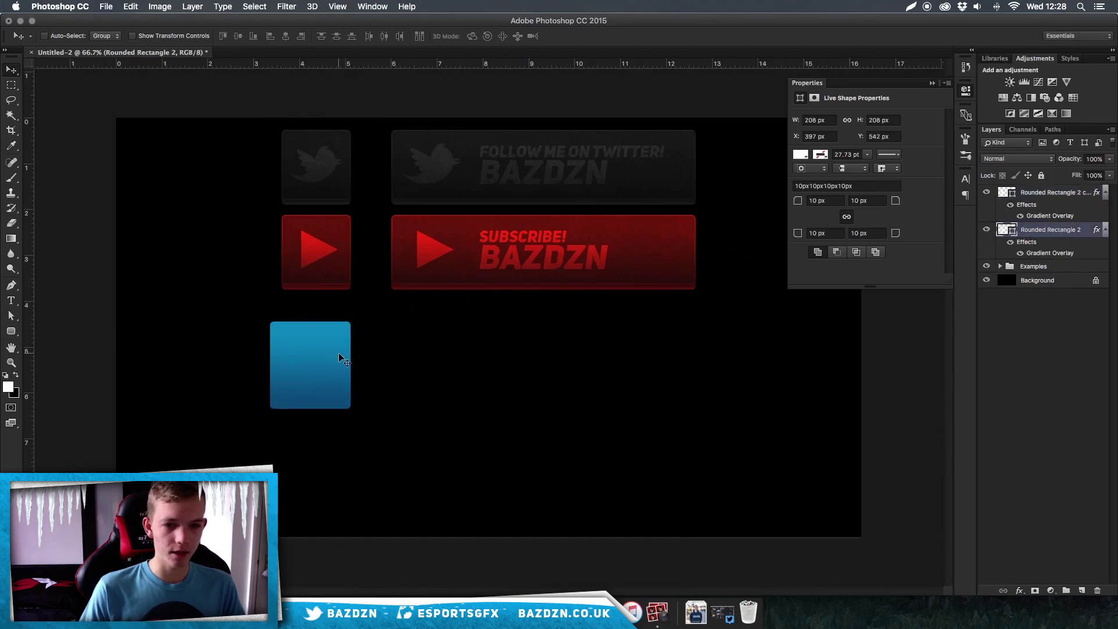
Nudge the lower rounded square up 3 px to Y 540 px to thin the bottom edge
{"action": "key", "text": "super+plus"}
{"action": "key", "text": "super+plus"}
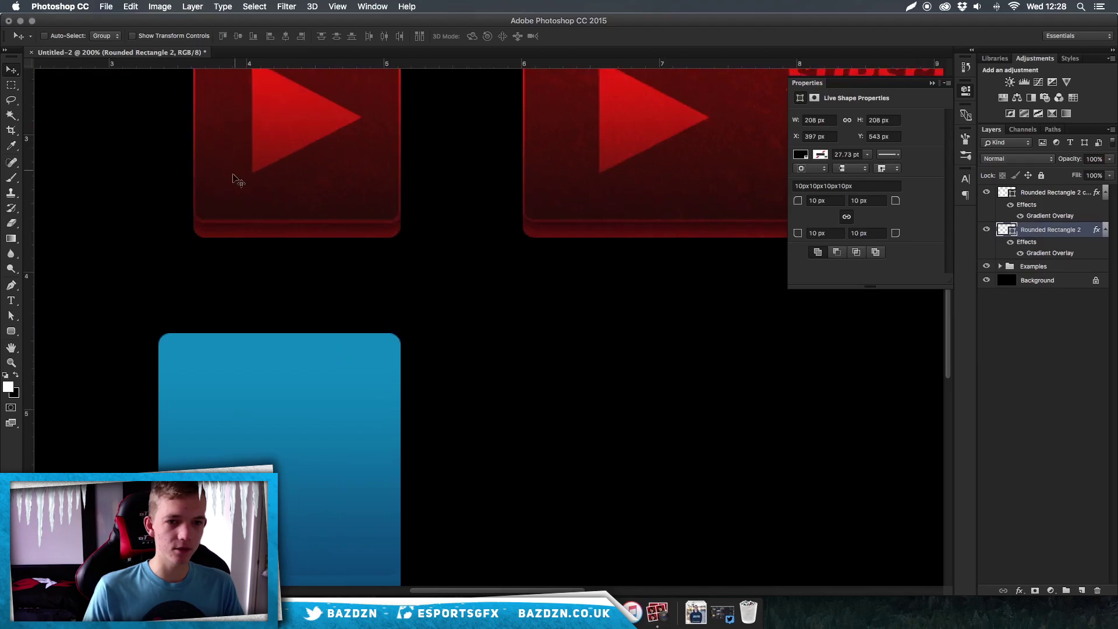
{"action": "key", "text": "super"}
{"action": "key", "text": "super+minus"}
{"action": "key", "text": "super+minus"}
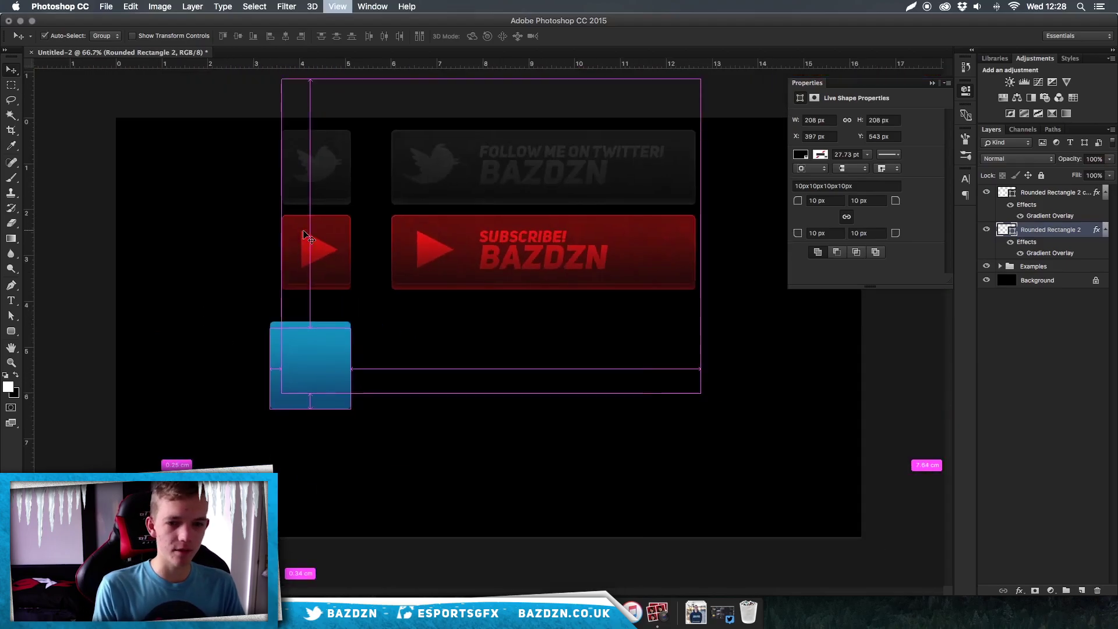
{"action": "key", "text": "super+plus"}
{"action": "key", "text": "Up"}
{"action": "key", "text": "Up"}
{"action": "key", "text": "Up"}
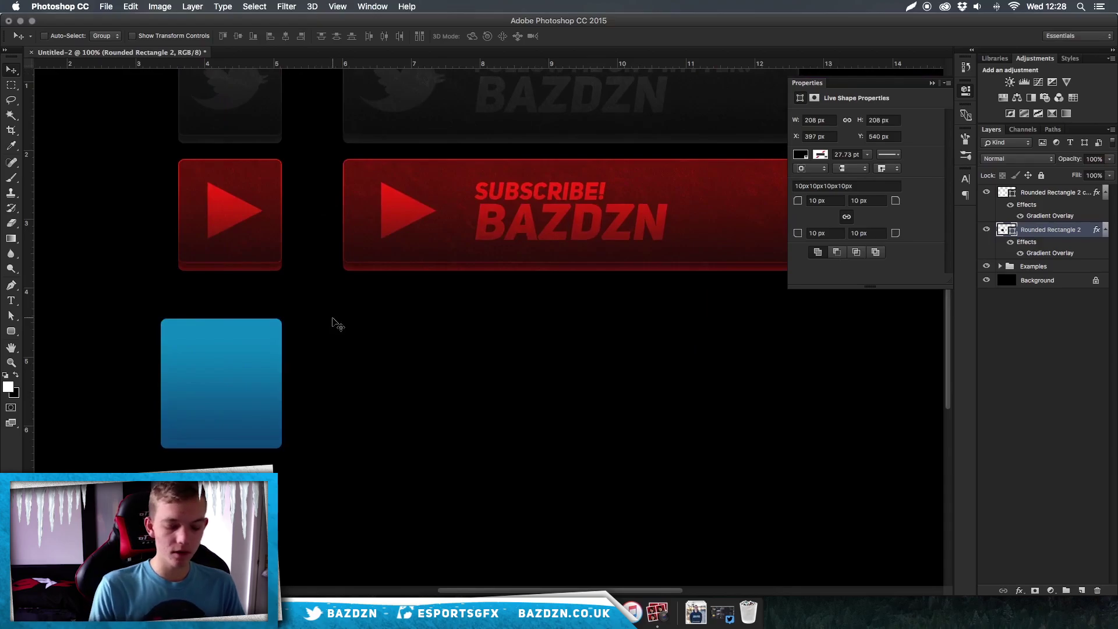
{"action": "key", "text": "super+j"}
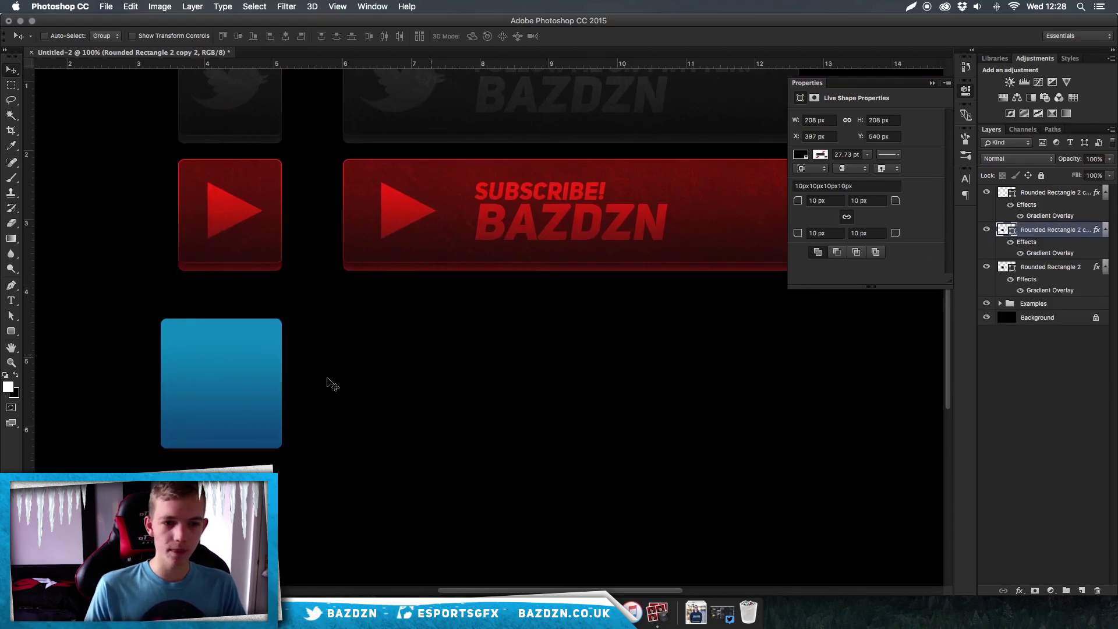
{"action": "left_click", "coordinate": [242, 395]}
{"action": "key", "text": "BackSpace"}
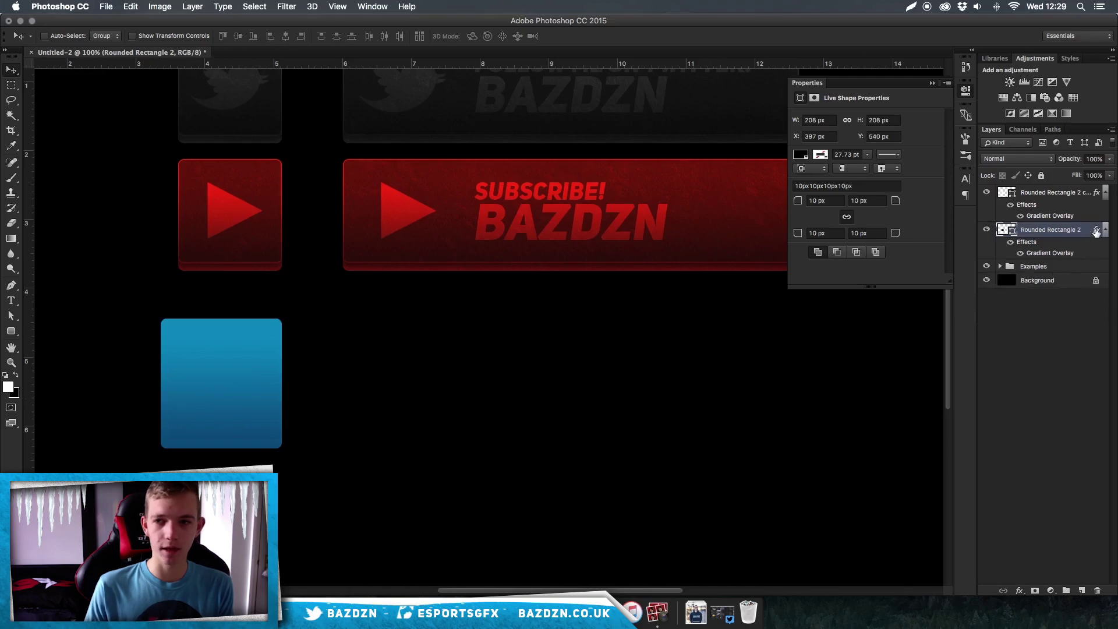
Duplicate the upper rounded square's layer and enable a Drop Shadow on the copy beneath it
{"action": "left_click", "coordinate": [1049, 193]}
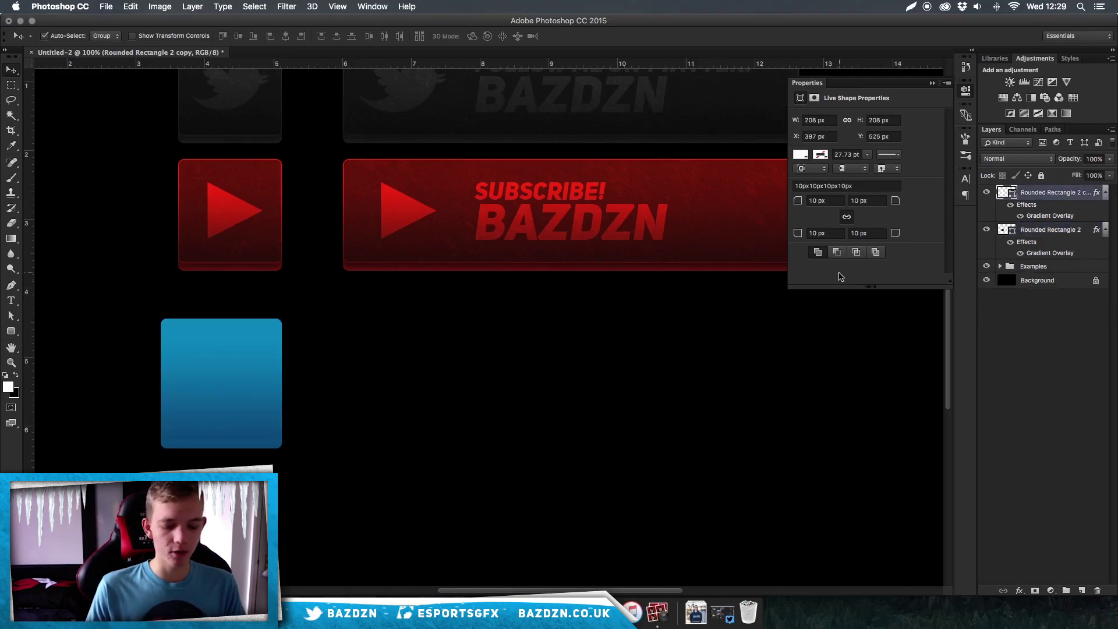
{"action": "key", "text": "super+j"}
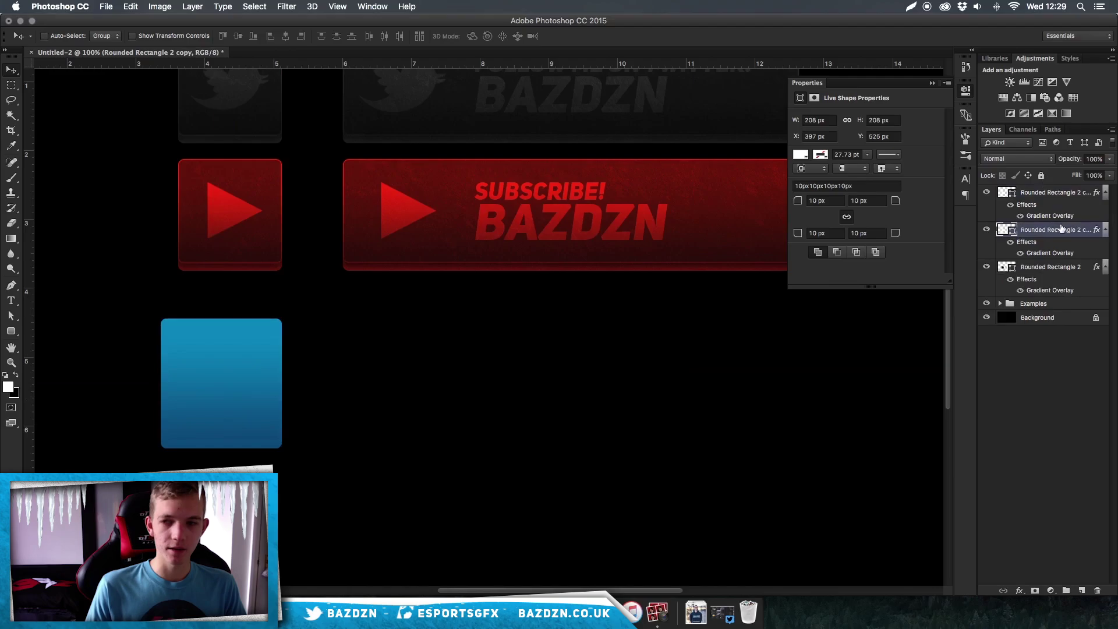
{"action": "double_click", "coordinate": [1008, 230]}
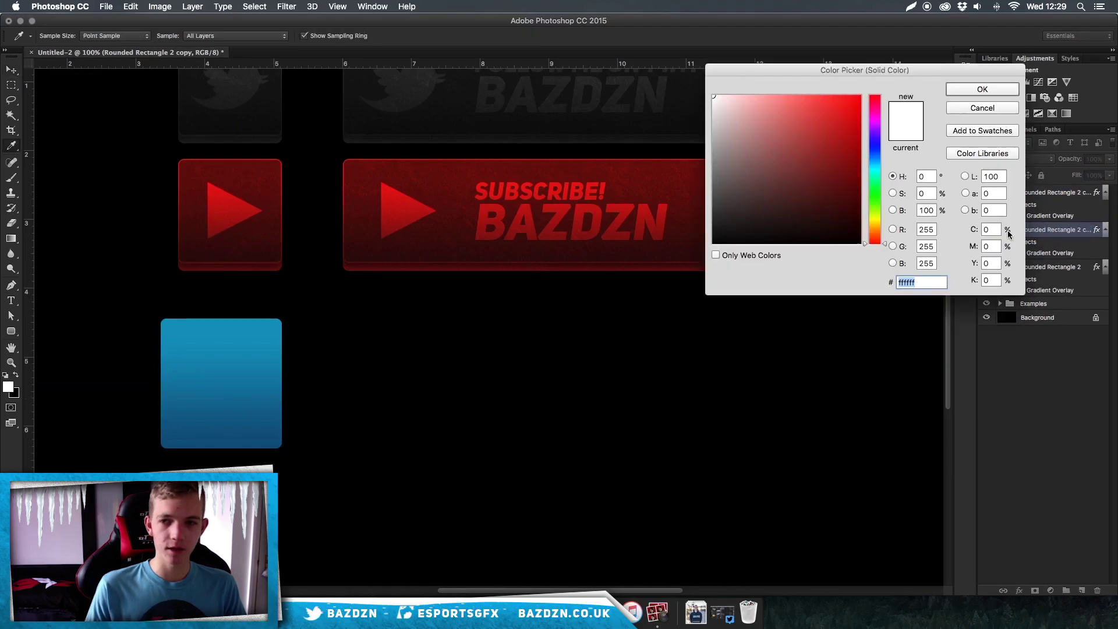
{"action": "left_click", "coordinate": [984, 111]}
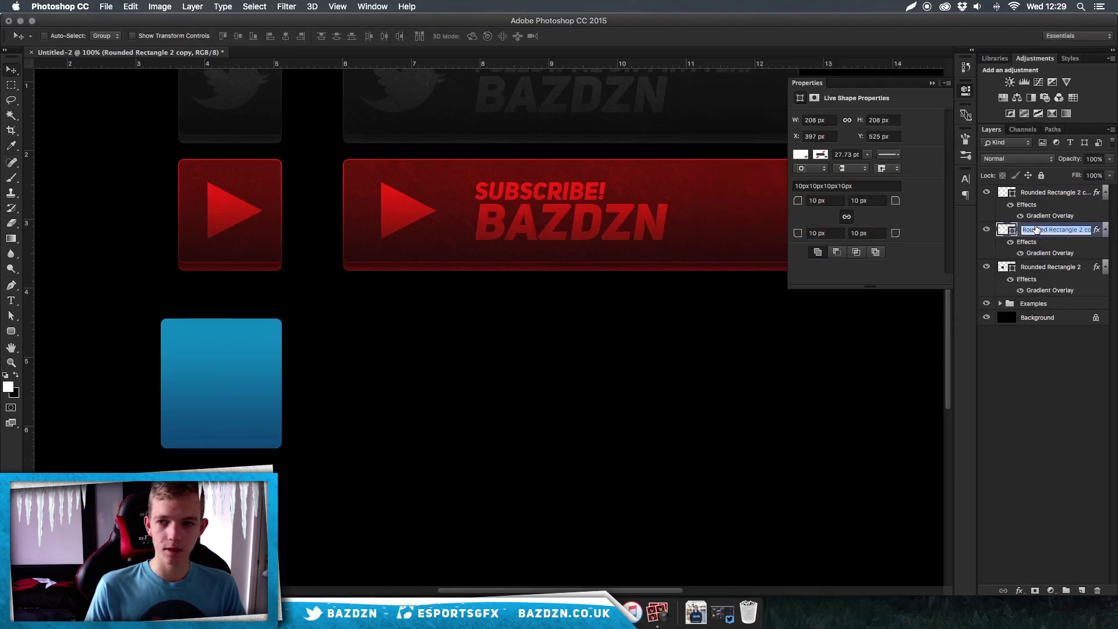
{"action": "left_click", "coordinate": [1097, 227]}
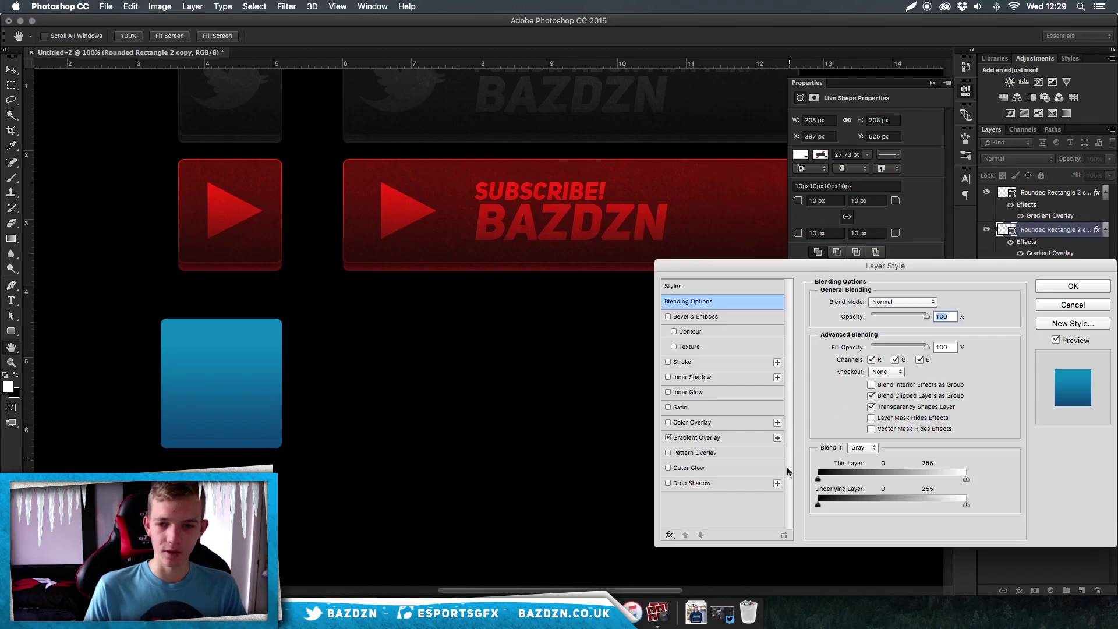
{"action": "left_click", "coordinate": [703, 484]}
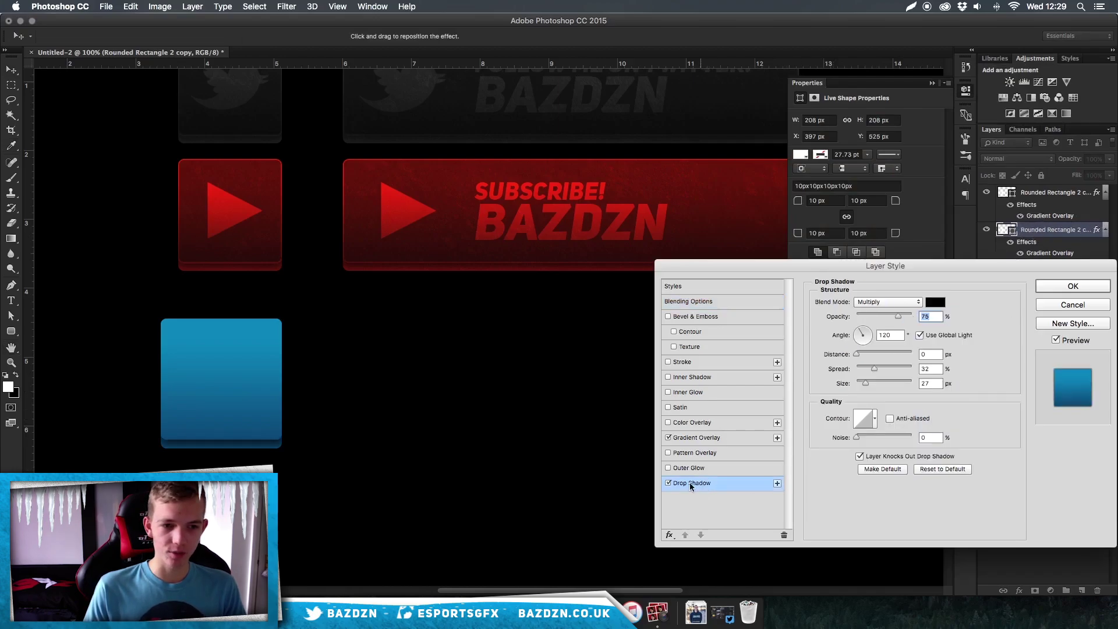
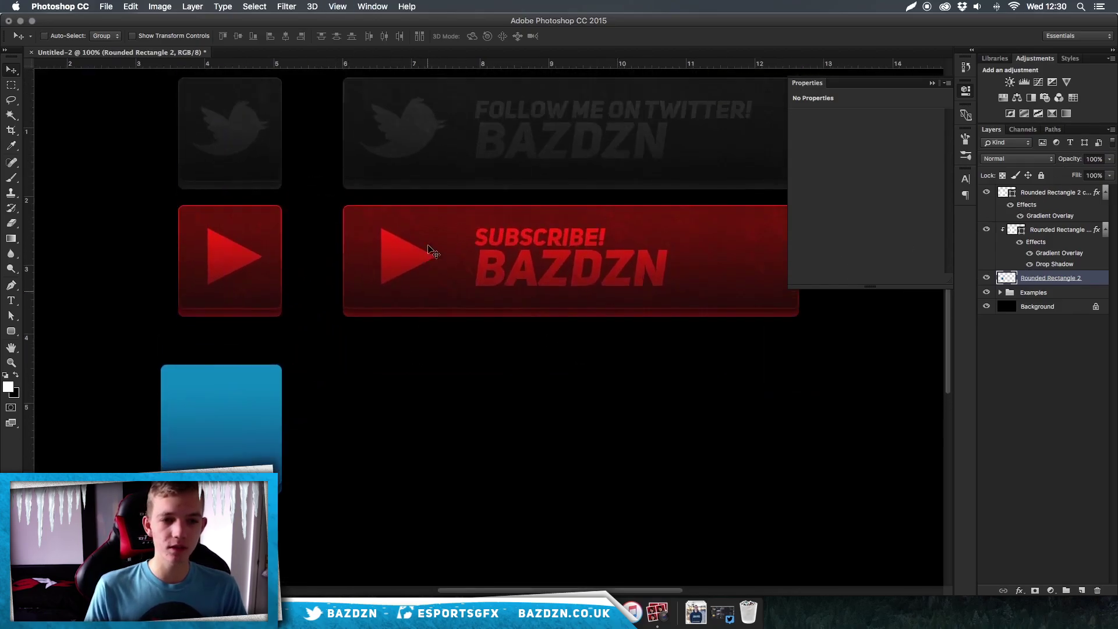
Place (Dark) Grunge.jpg from Finder's Background Textures folder at the top of the layer stack and clip it to the top rounded square
{"action": "key", "text": "super+minus"}
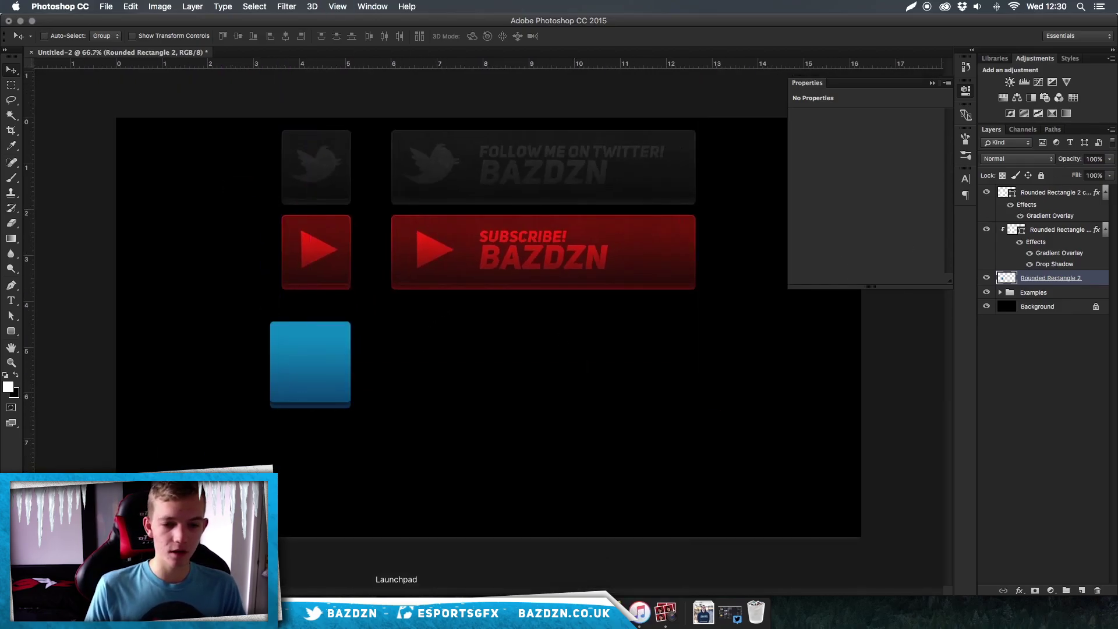
{"action": "left_click", "coordinate": [363, 614]}
{"action": "left_click_drag", "start_coordinate": [458, 341], "coordinate": [897, 227]}
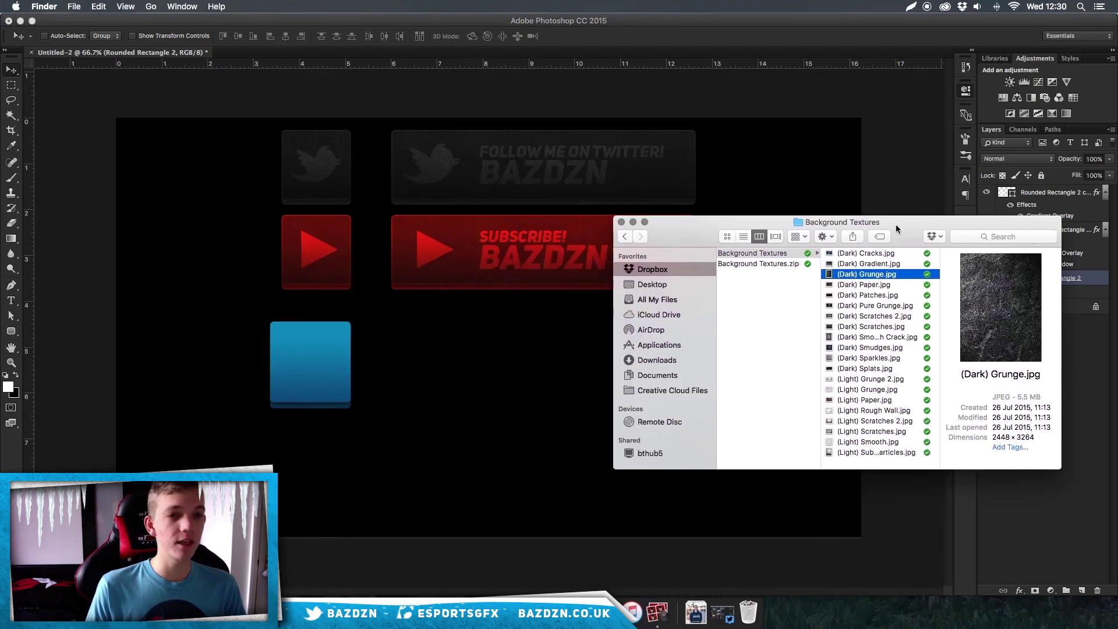
{"action": "left_click_drag", "start_coordinate": [877, 275], "coordinate": [293, 353]}
{"action": "left_click_drag", "start_coordinate": [1059, 278], "coordinate": [1054, 198]}
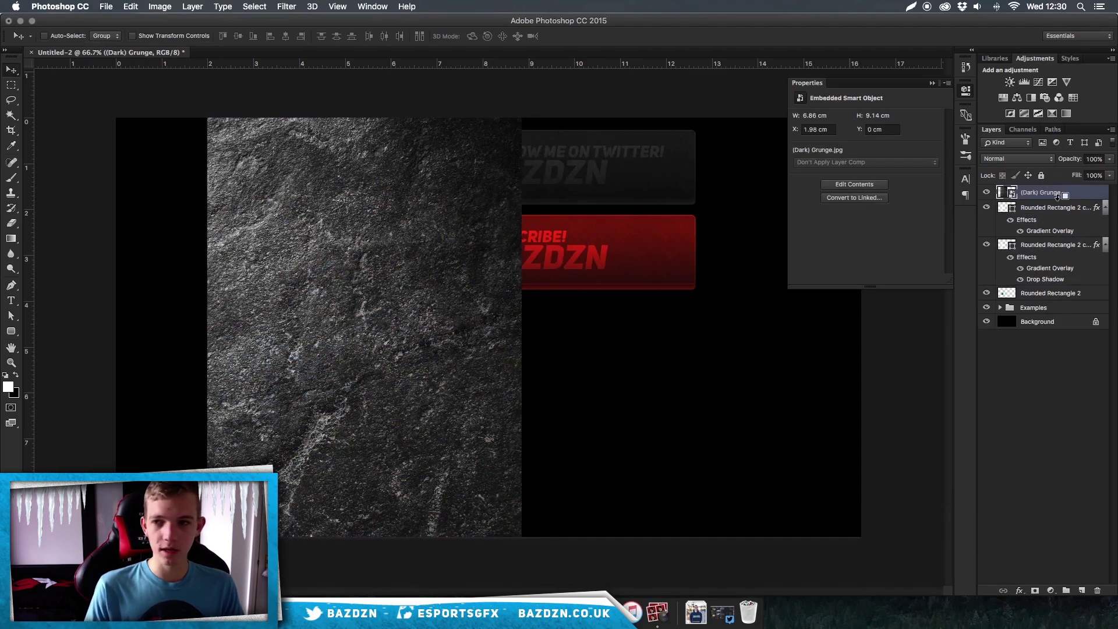
{"action": "left_click", "coordinate": [1059, 198], "text": "alt"}
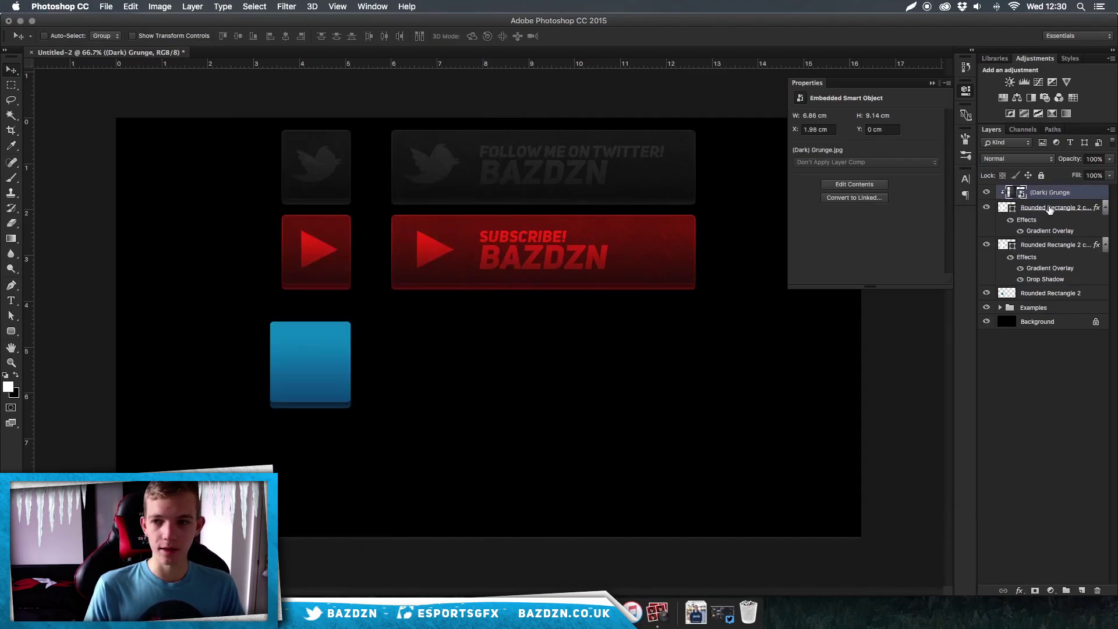
Rasterize the layer style of the top rounded square beneath the grunge texture
{"action": "left_click", "coordinate": [1048, 208]}
{"action": "right_click", "coordinate": [1037, 209]}
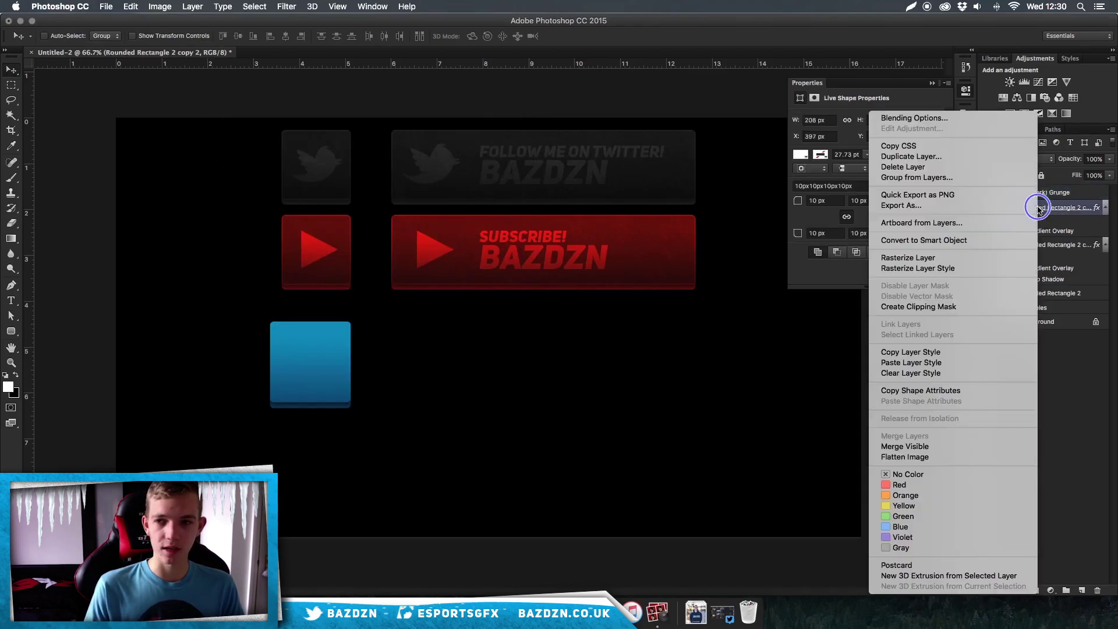
{"action": "left_click", "coordinate": [1030, 207]}
{"action": "right_click", "coordinate": [1035, 211]}
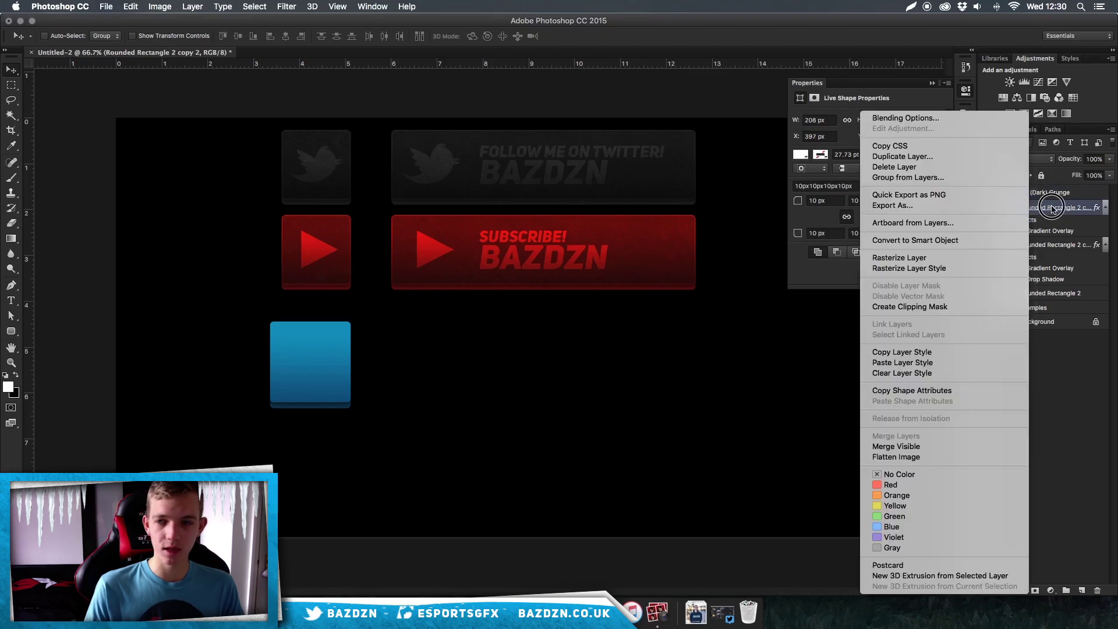
{"action": "left_click", "coordinate": [1038, 212]}
{"action": "right_click", "coordinate": [1039, 209]}
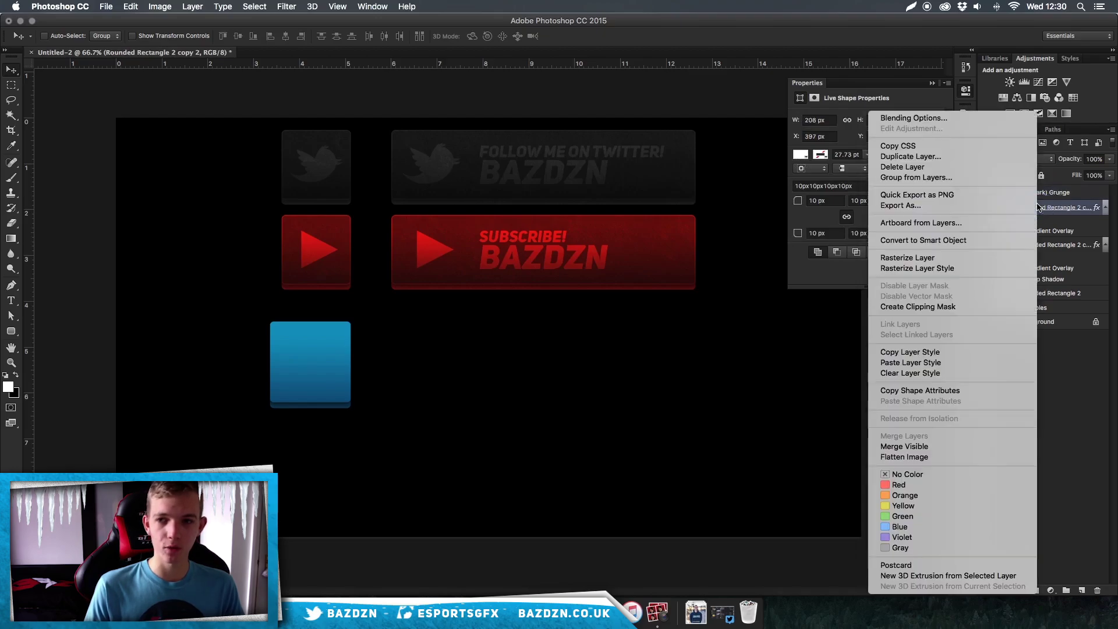
{"action": "left_click", "coordinate": [952, 269]}
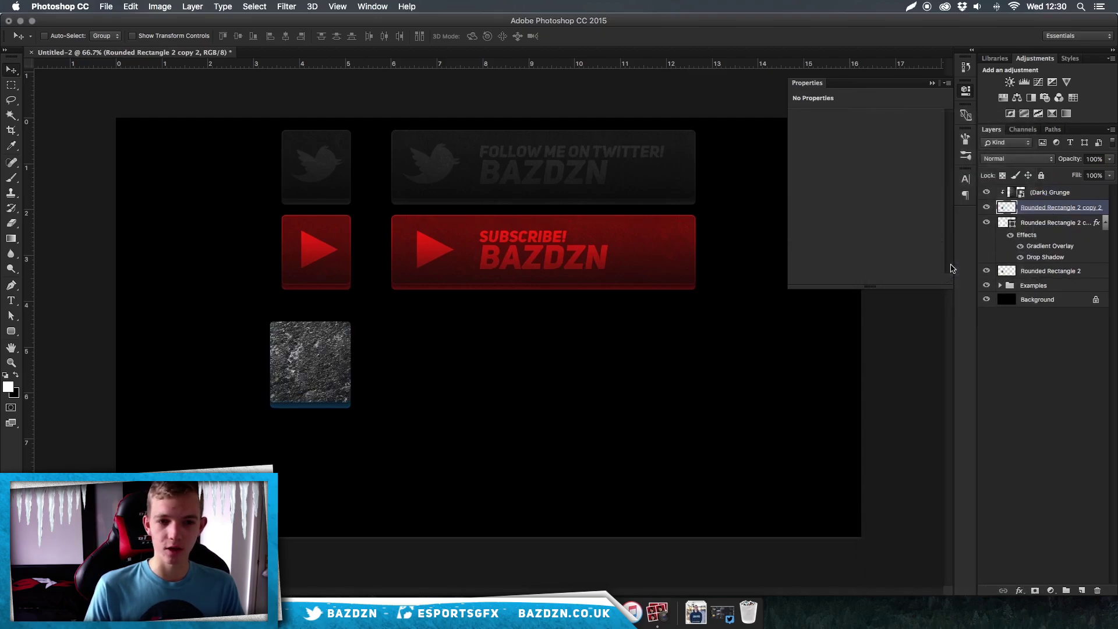
Set the (Dark) Grunge layer's blend mode to Overlay and its opacity to 18%
{"action": "left_click", "coordinate": [999, 197]}
{"action": "left_click", "coordinate": [1011, 162]}
{"action": "left_click", "coordinate": [1055, 196]}
{"action": "left_click", "coordinate": [1011, 159]}
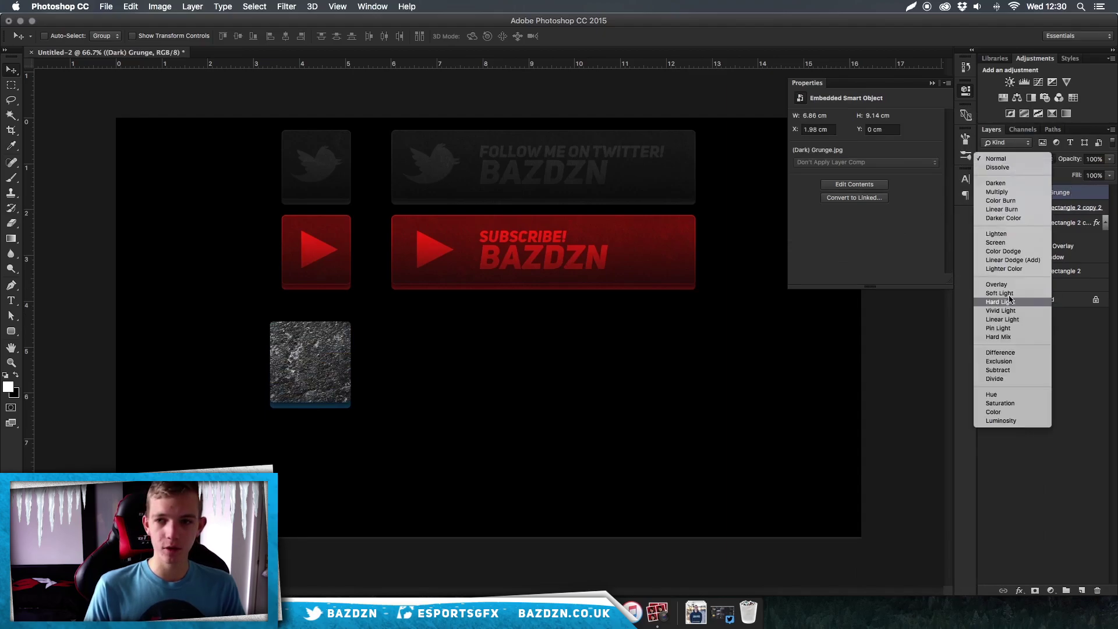
{"action": "scroll", "coordinate": [1010, 288], "scroll_direction": "down", "scroll_amount": 2}
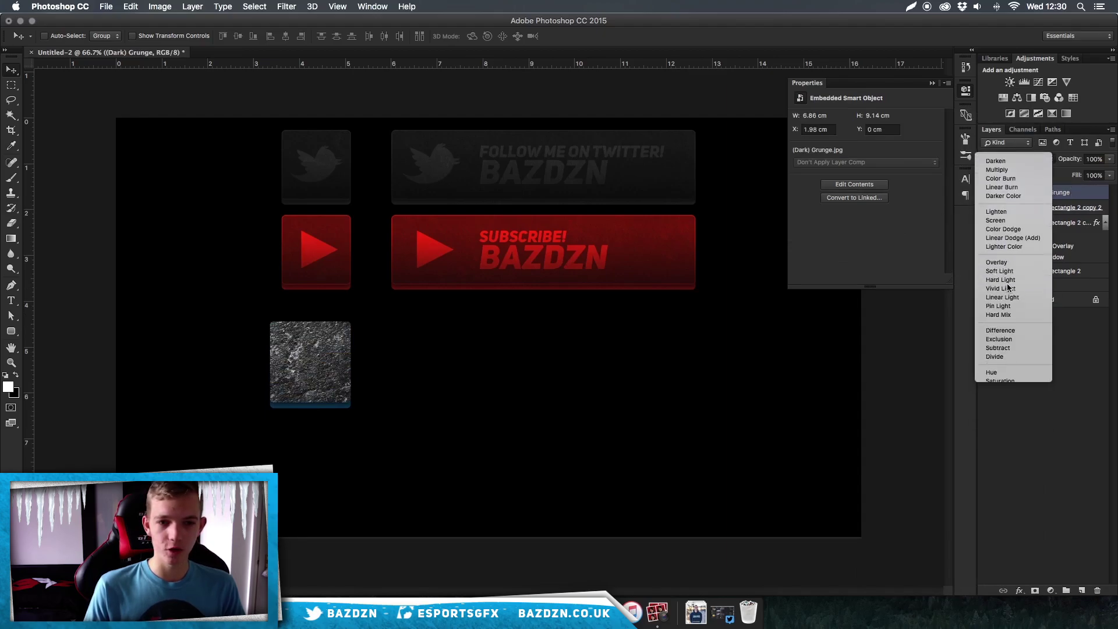
{"action": "left_click", "coordinate": [1010, 288]}
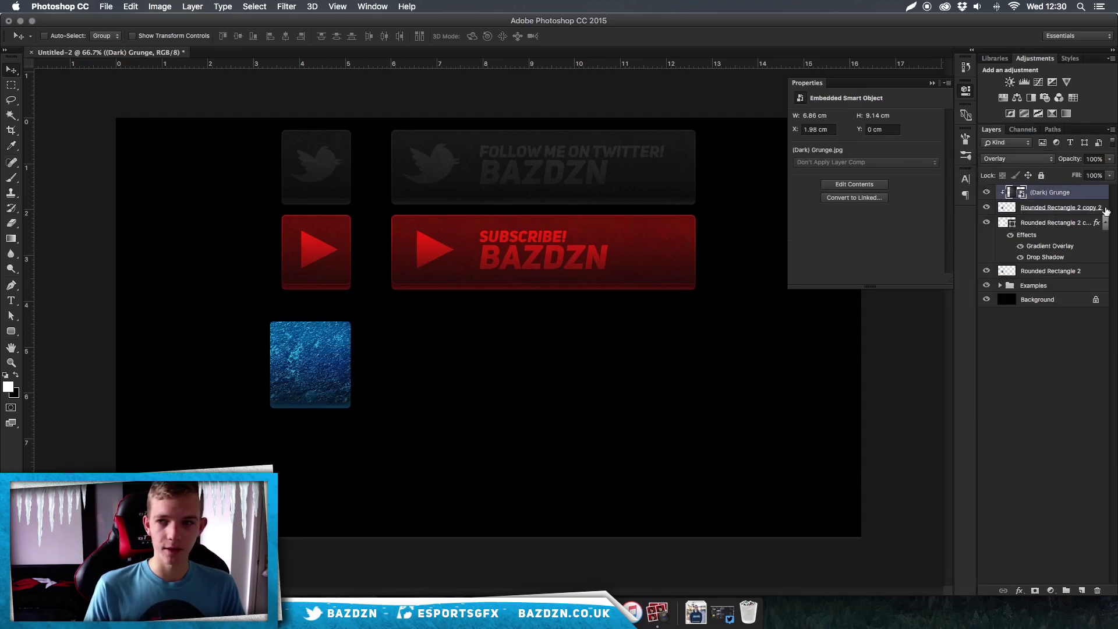
{"action": "left_click_drag", "start_coordinate": [1111, 172], "coordinate": [1064, 173]}
{"action": "key", "text": "super+plus"}
{"action": "key", "text": "super+minus"}
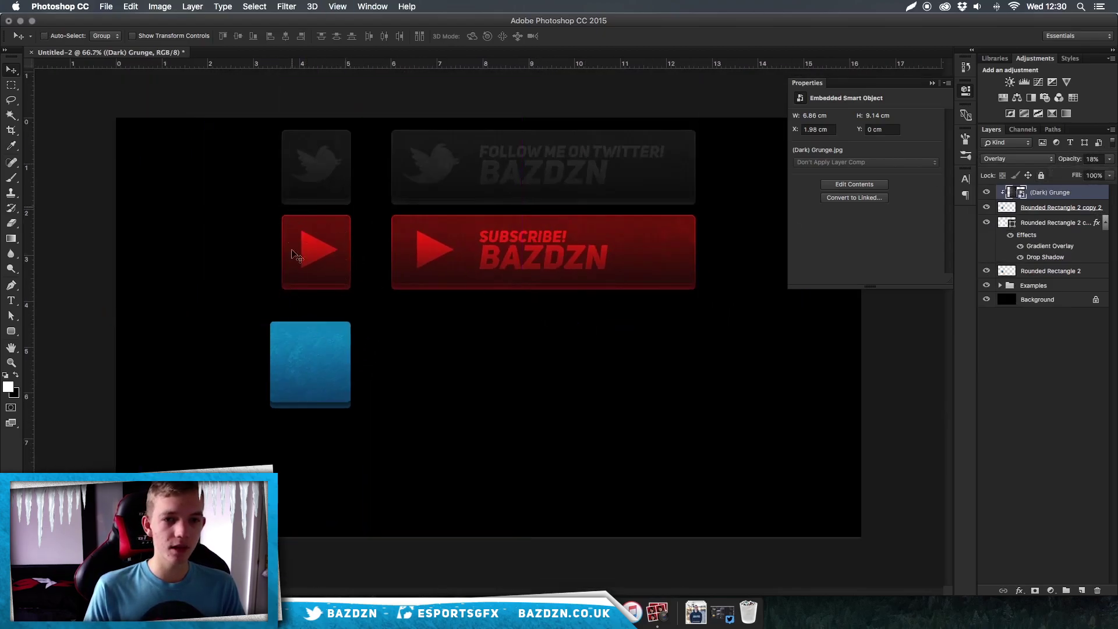
{"action": "key", "text": "super+plus"}
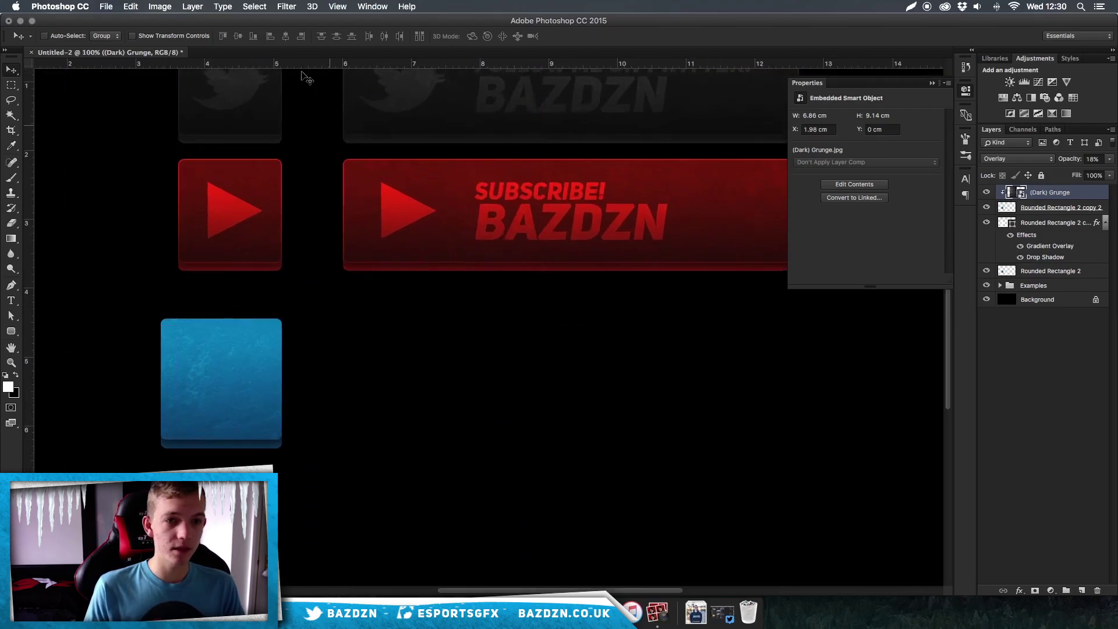
{"action": "key", "text": "super+minus"}
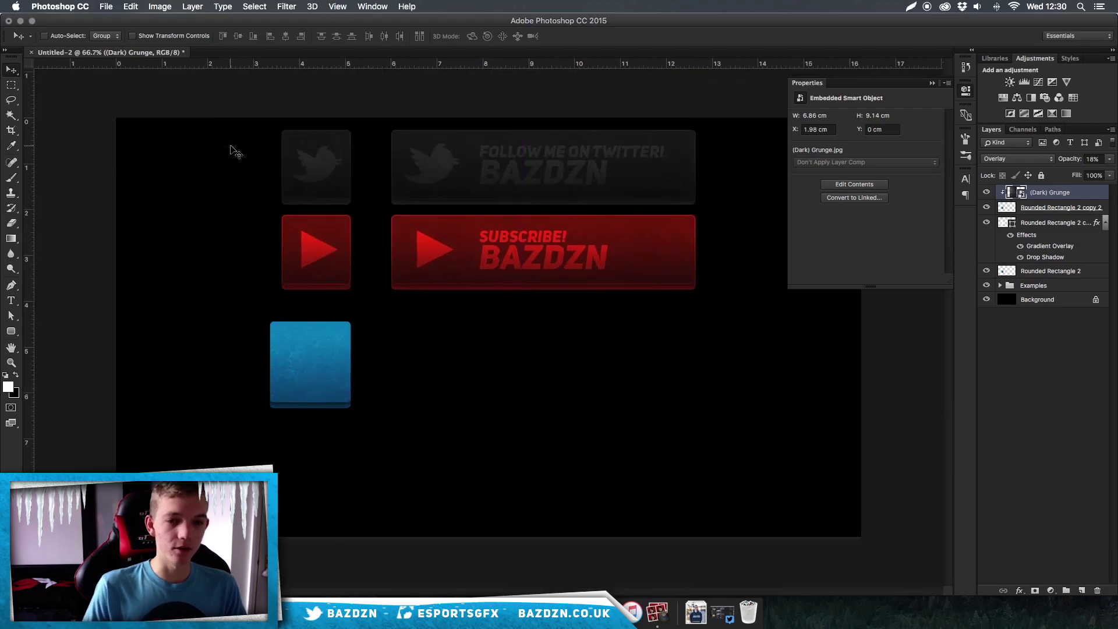
Add a new layer above the grunge texture and choose the 224 px Twitter bird brush
{"action": "key", "text": "b"}
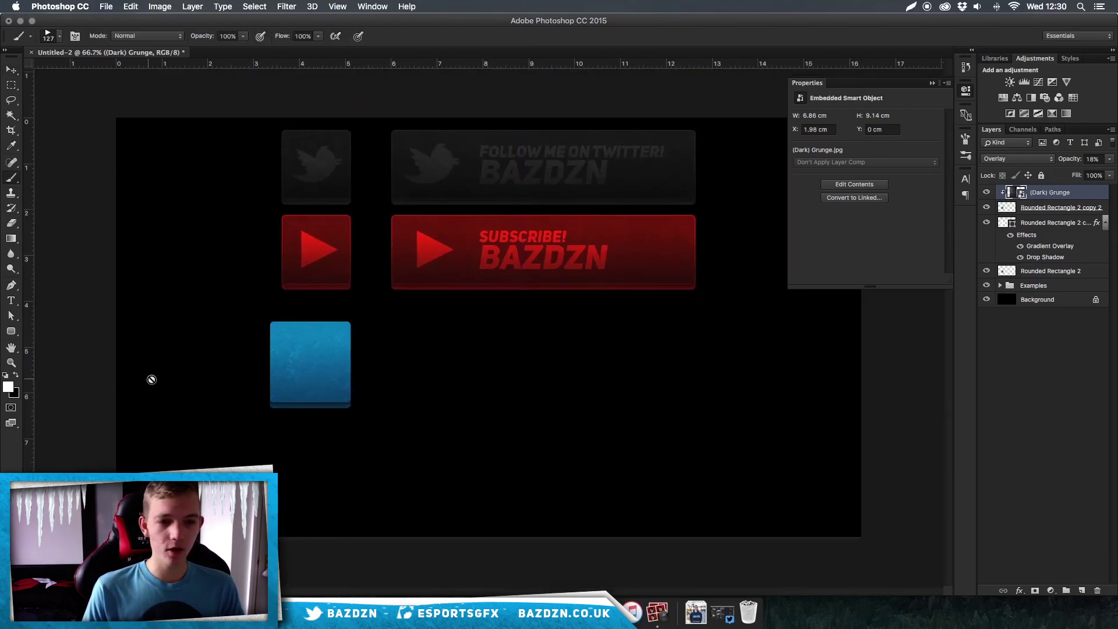
{"action": "left_click", "coordinate": [1083, 590]}
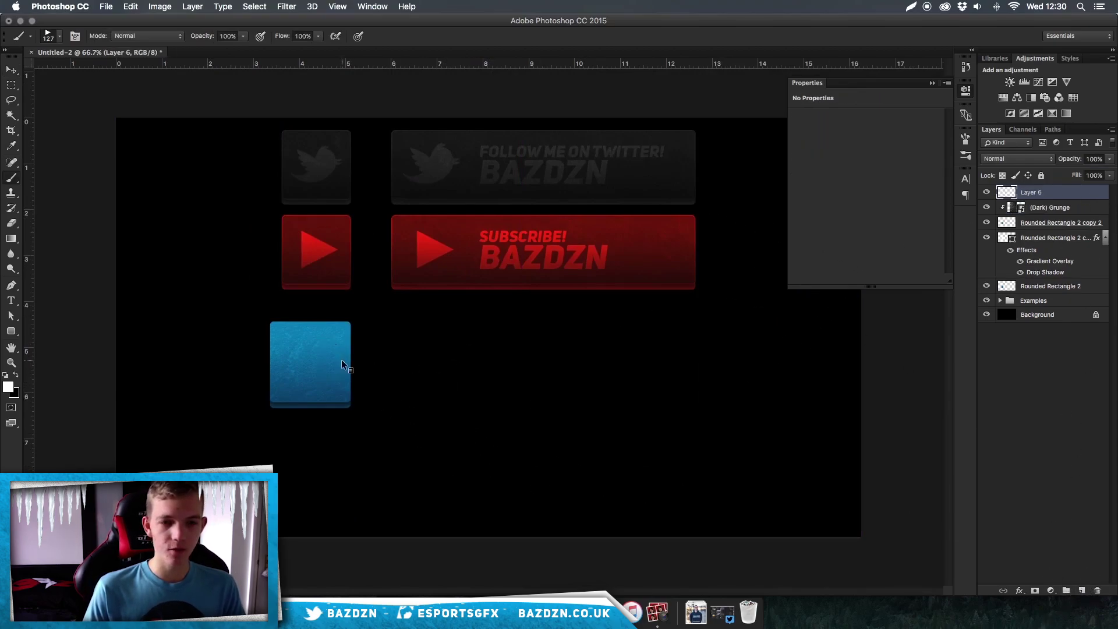
{"action": "right_click", "coordinate": [450, 412]}
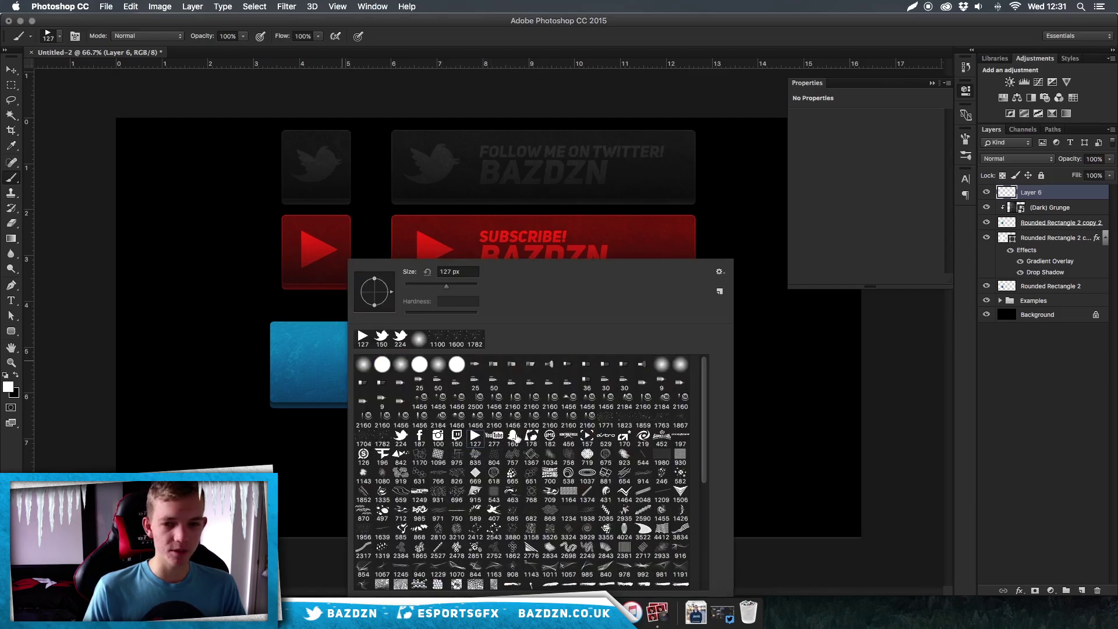
{"action": "left_click", "coordinate": [438, 437]}
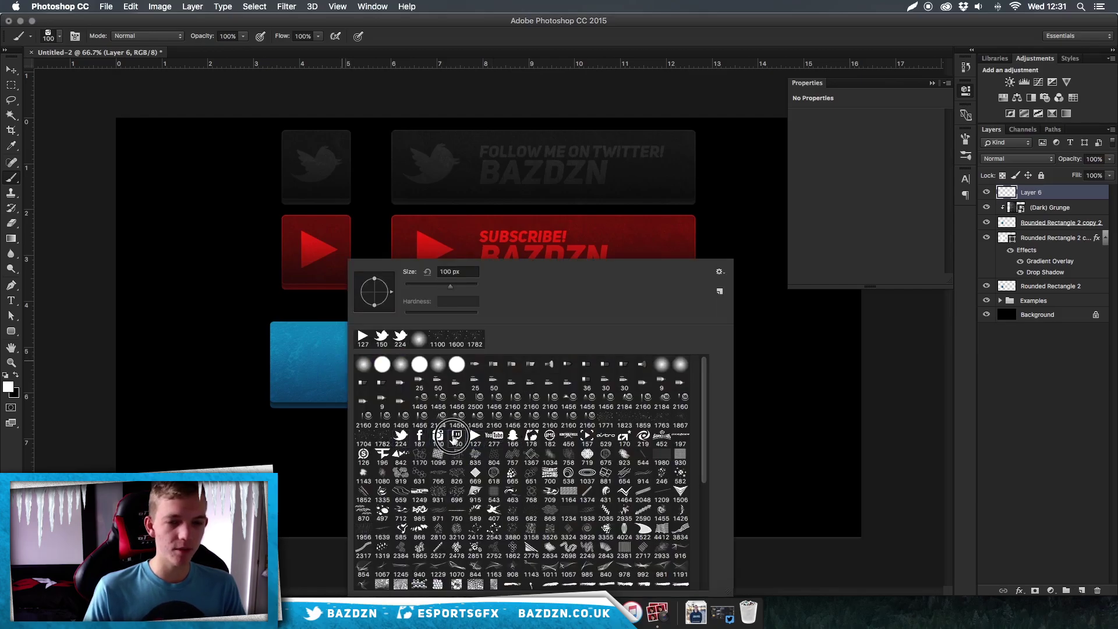
{"action": "left_click", "coordinate": [475, 437]}
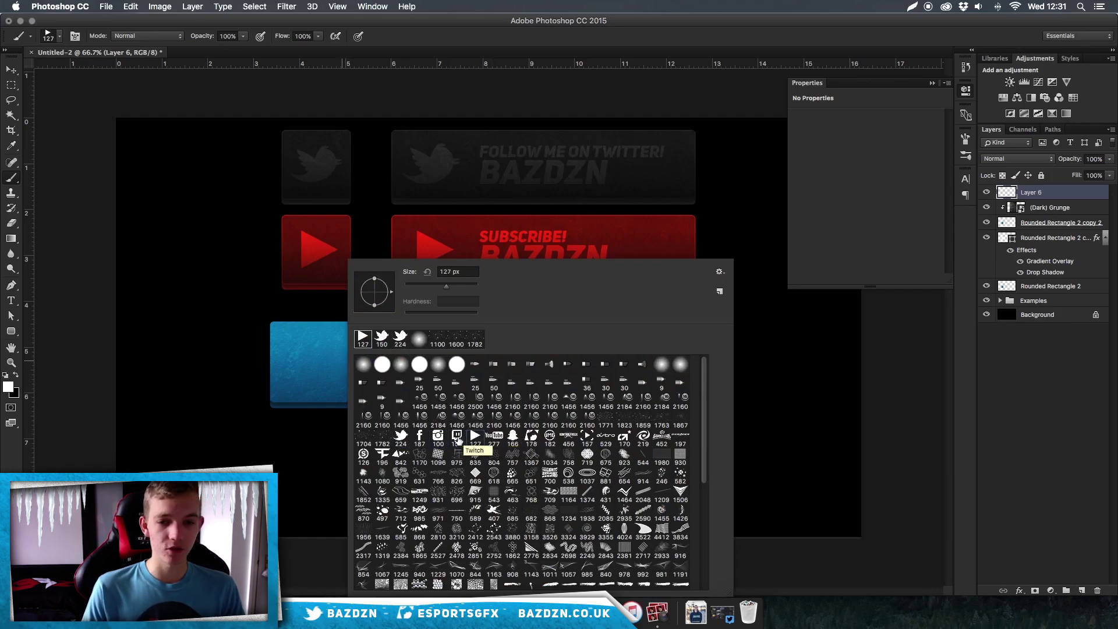
{"action": "left_click", "coordinate": [401, 437]}
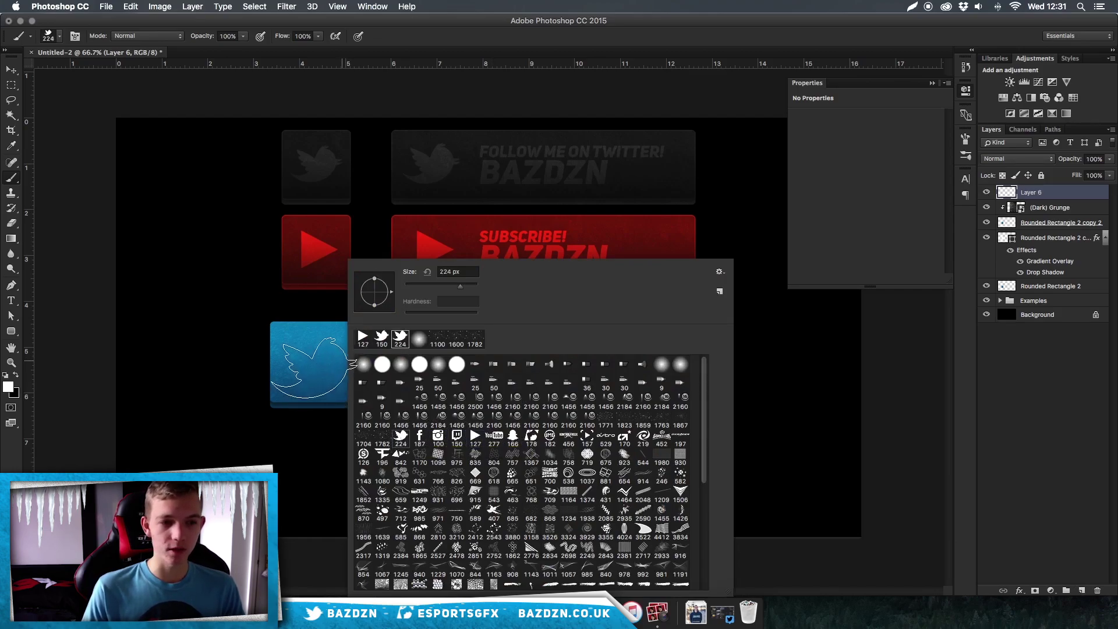
{"action": "left_click", "coordinate": [315, 368]}
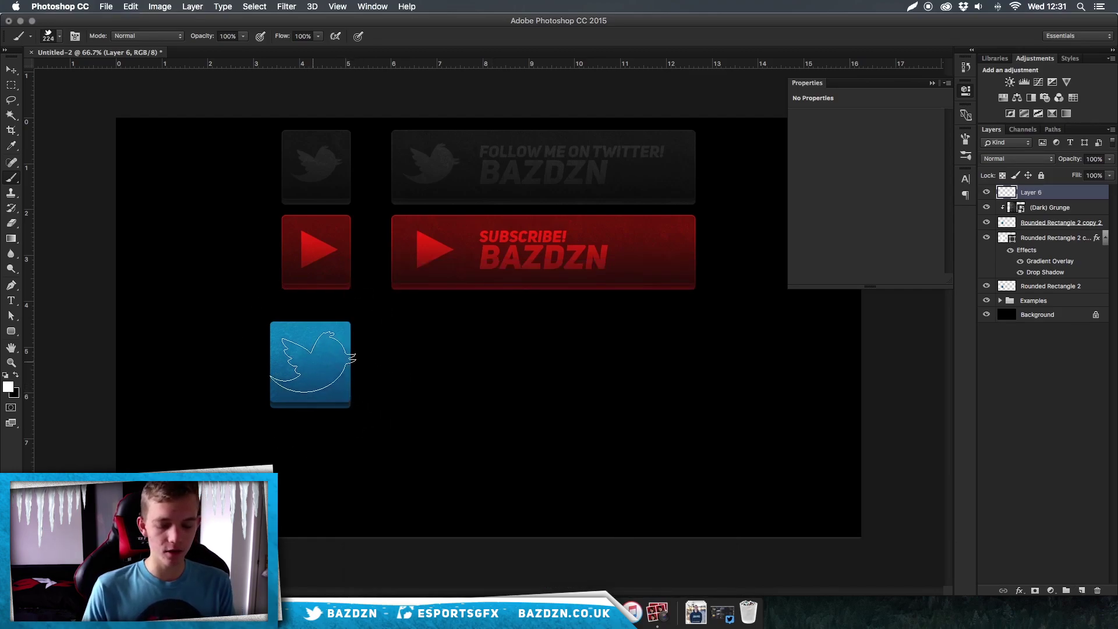
Reduce the Twitter bird brush to 150 px and stamp it once in white at the centre of the blue square
{"action": "key", "text": "bracketright"}
{"action": "key", "text": "bracketleft"}
{"action": "key", "text": "bracketleft"}
{"action": "key", "text": "bracketleft"}
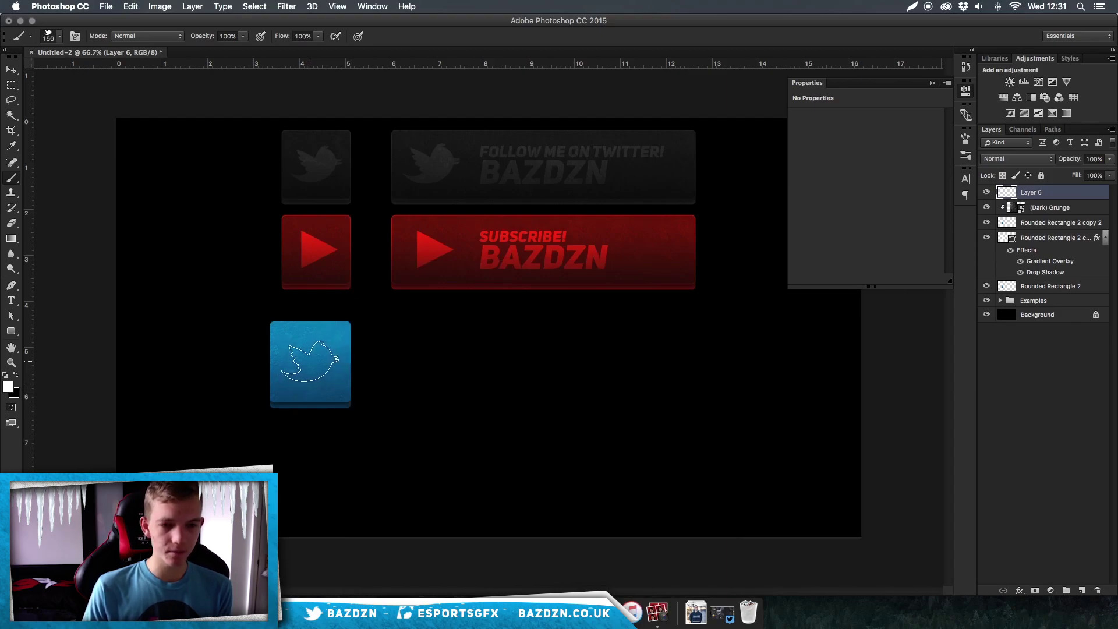
{"action": "left_click", "coordinate": [310, 361]}
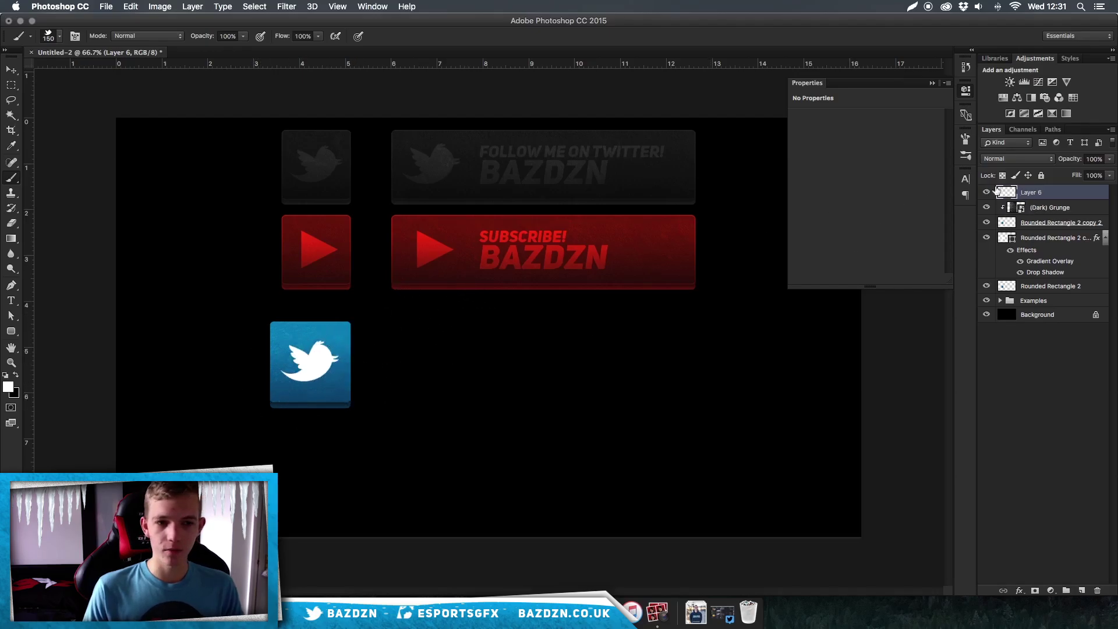
{"action": "left_click", "coordinate": [9, 388]}
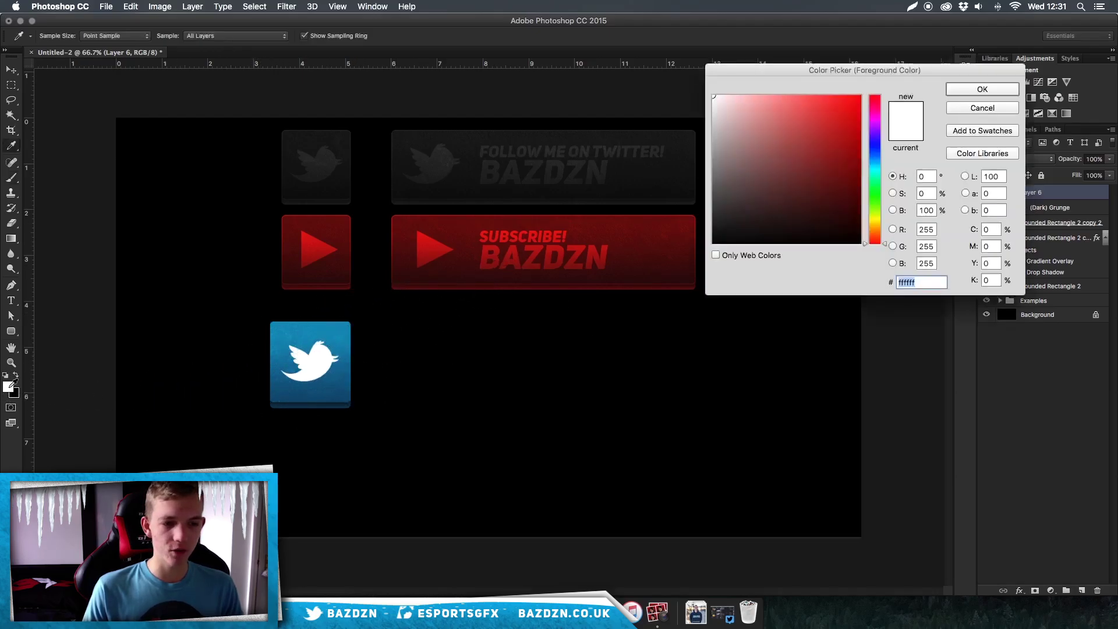
{"action": "key", "text": "Return"}
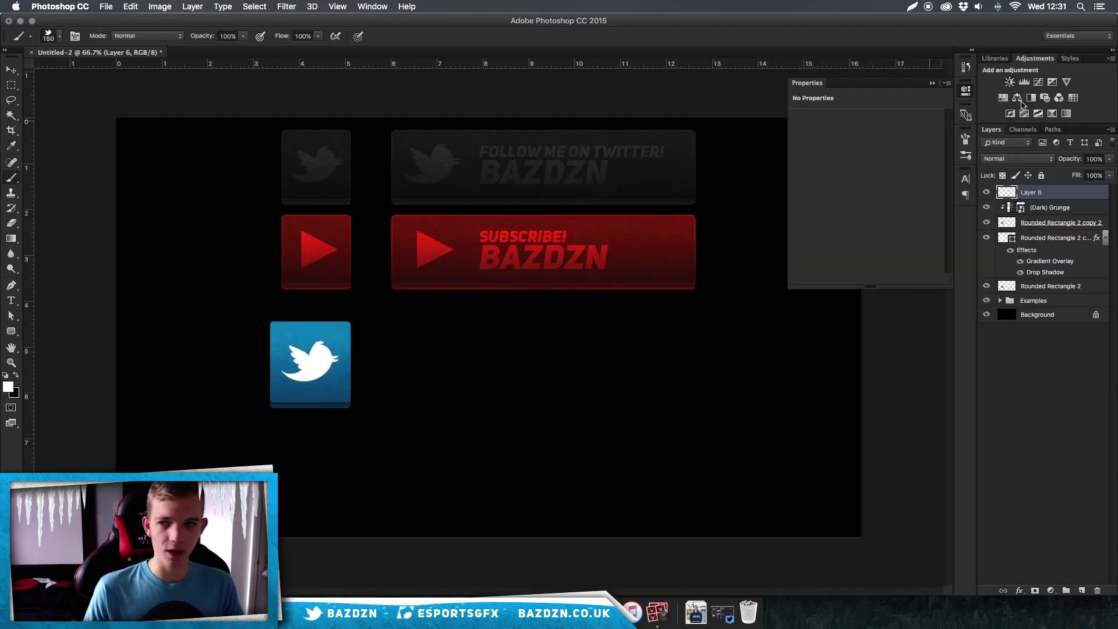
{"action": "left_click", "coordinate": [1019, 159]}
{"action": "left_click", "coordinate": [1034, 197]}
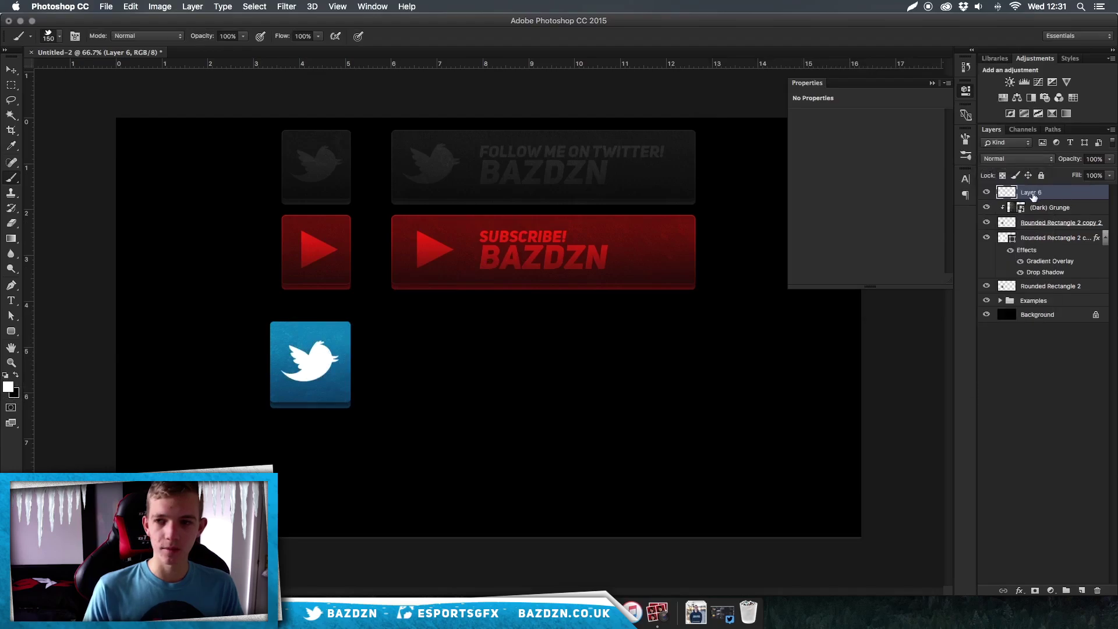
Set the Twitter bird layer's blend mode to Overlay, keeping its opacity at 100%
{"action": "left_click", "coordinate": [1009, 160]}
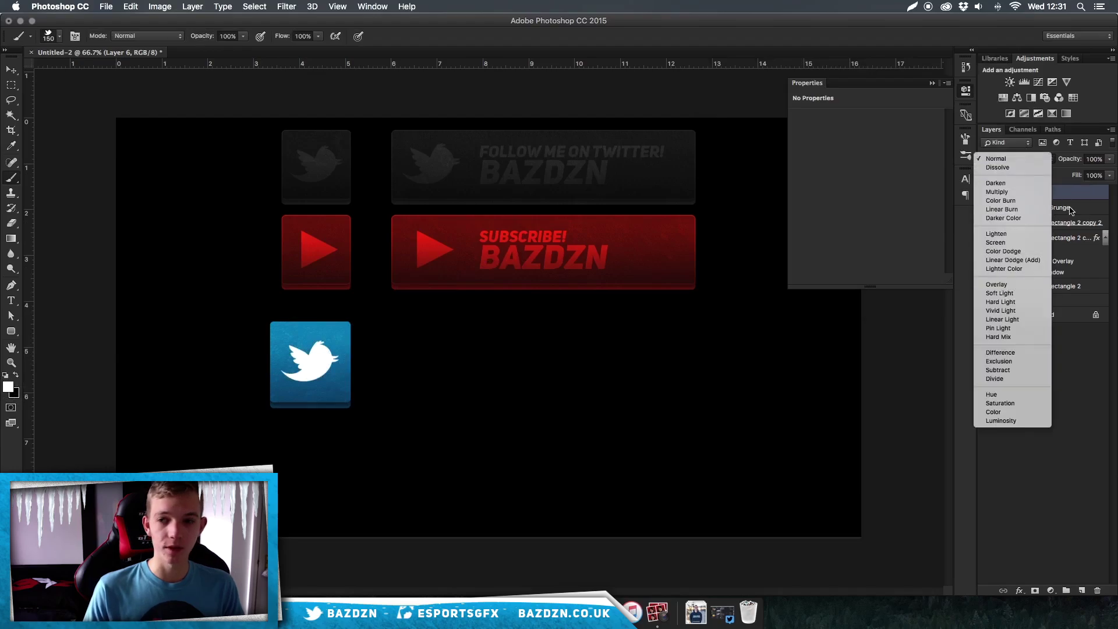
{"action": "left_click", "coordinate": [1004, 285]}
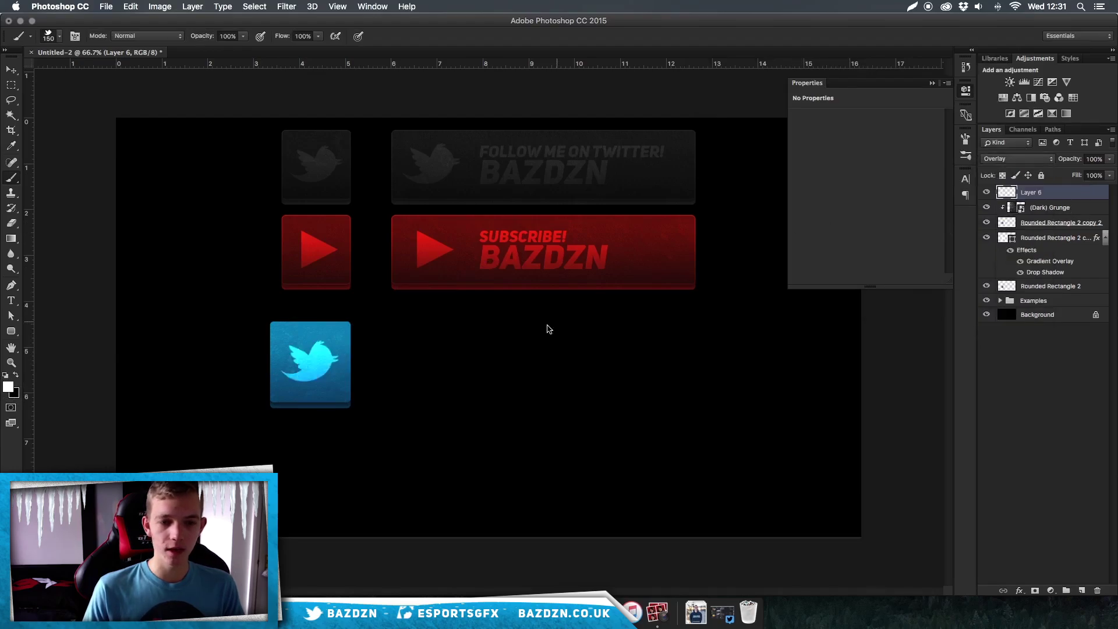
{"action": "key", "text": "super+minus"}
{"action": "key", "text": "super+plus"}
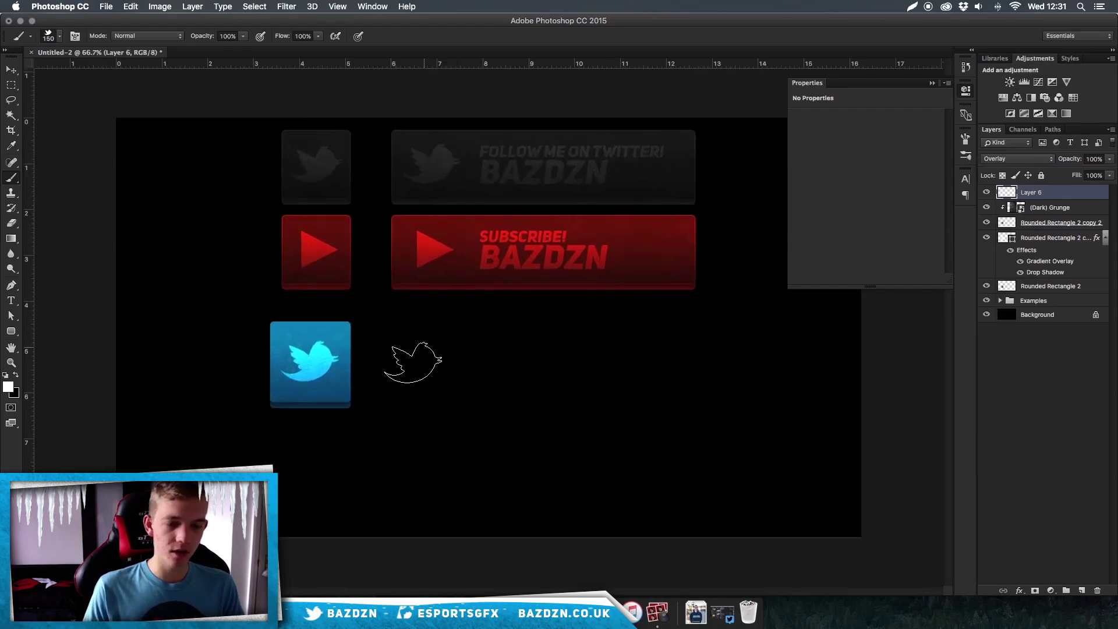
{"action": "key", "text": "super+plus"}
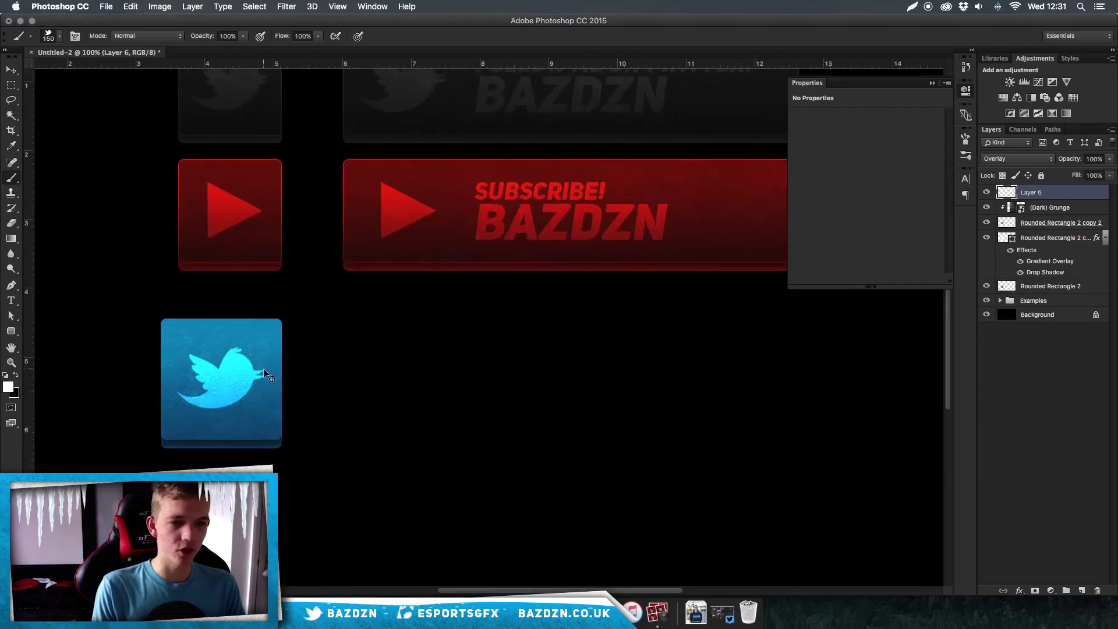
{"action": "key", "text": "super+minus"}
{"action": "key", "text": "v"}
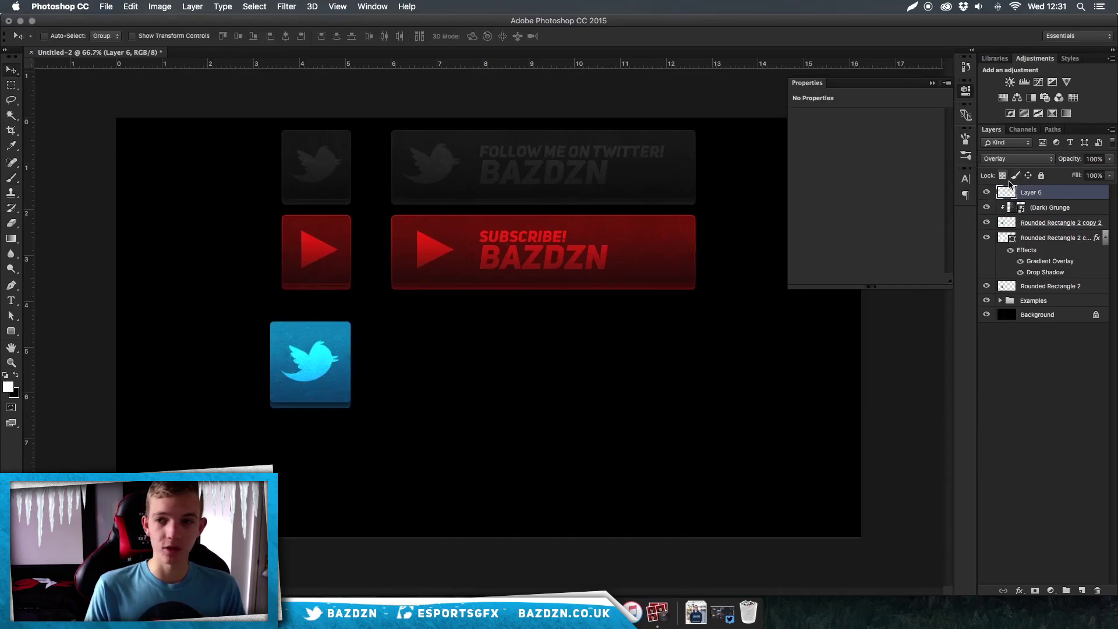
{"action": "left_click", "coordinate": [1111, 159]}
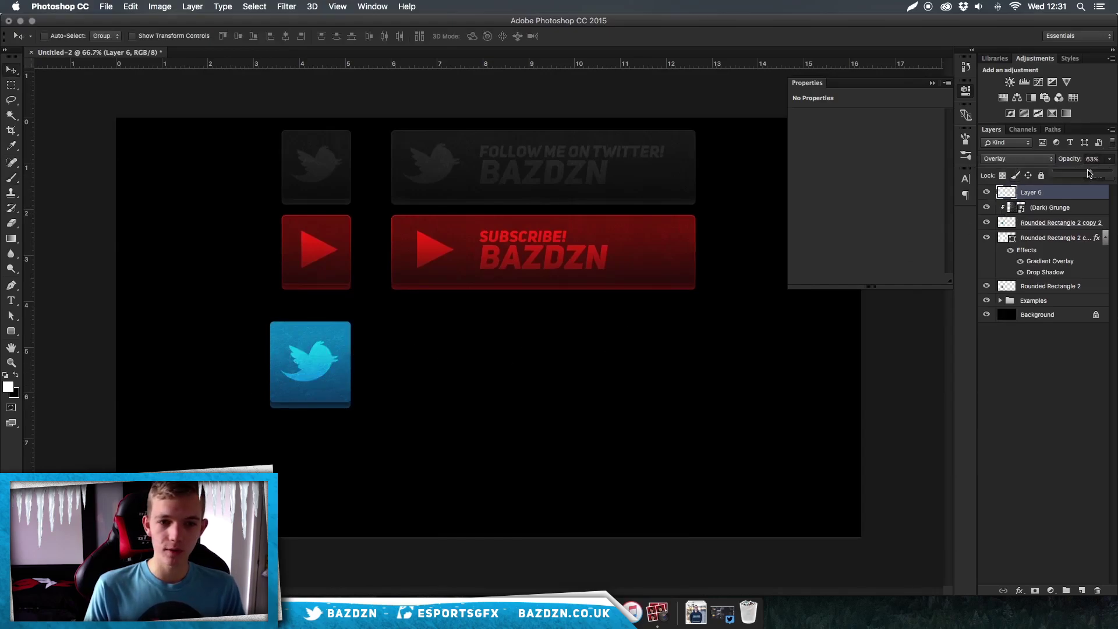
{"action": "left_click_drag", "start_coordinate": [1112, 164], "coordinate": [1117, 166]}
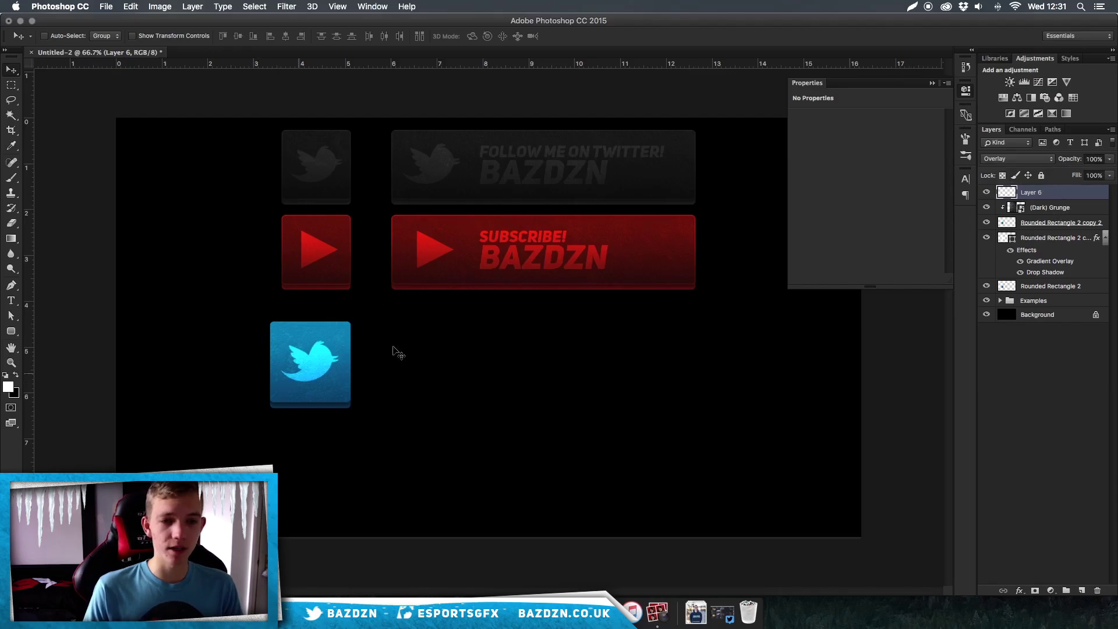
Try a black Multiply drop shadow on the bird layer with 47% opacity and 10 px size, and switch it off again
{"action": "double_click", "coordinate": [1043, 197]}
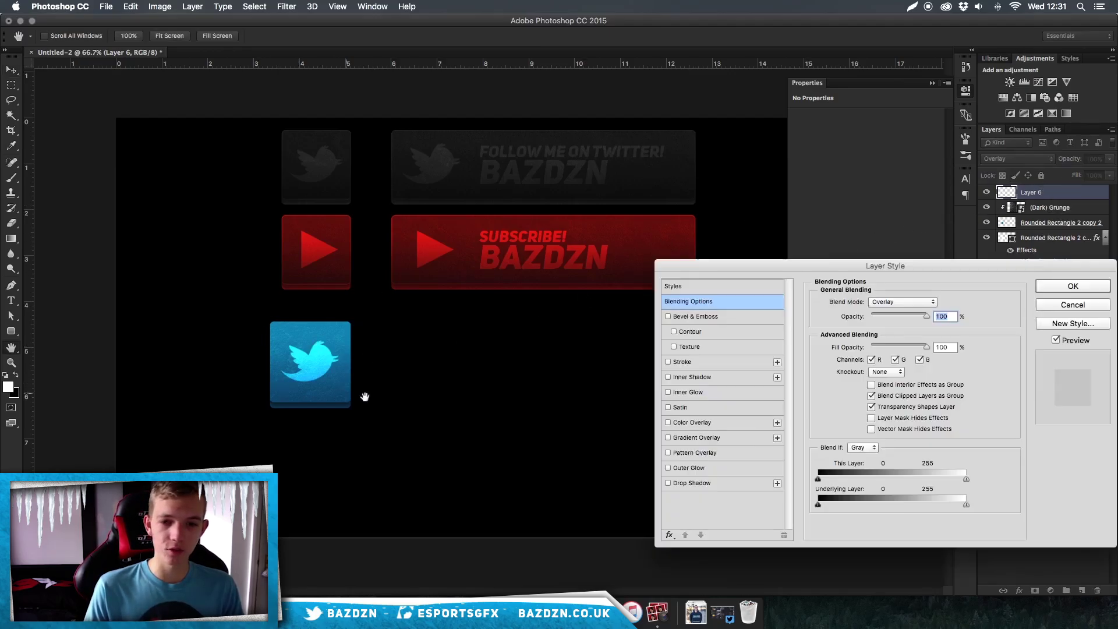
{"action": "left_click", "coordinate": [717, 482]}
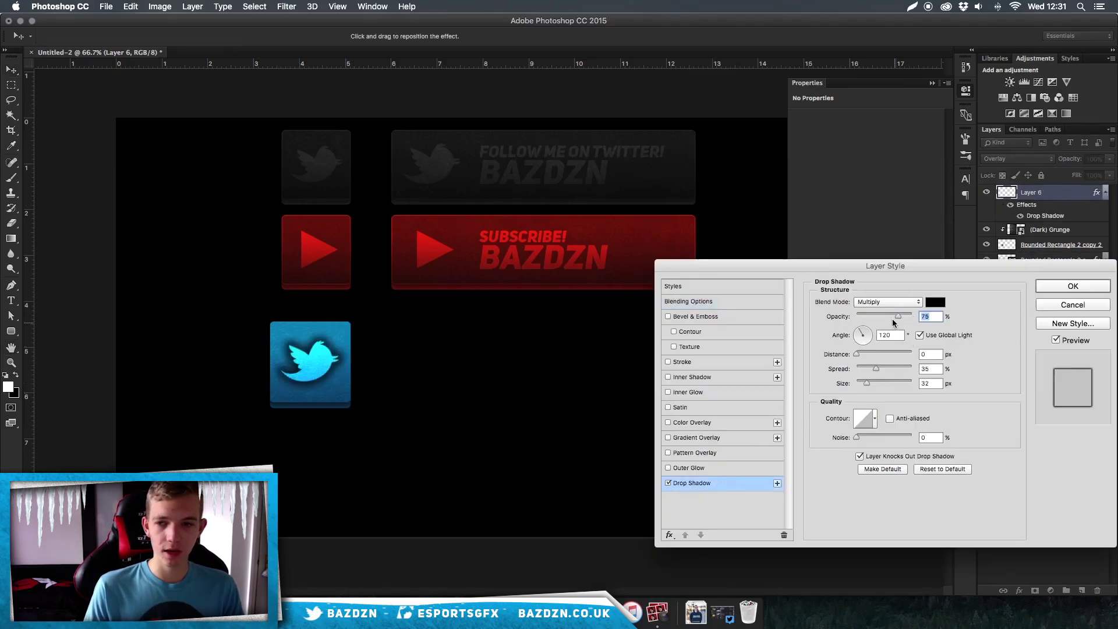
{"action": "left_click_drag", "start_coordinate": [871, 313], "coordinate": [884, 316]}
{"action": "left_click_drag", "start_coordinate": [864, 380], "coordinate": [862, 380]}
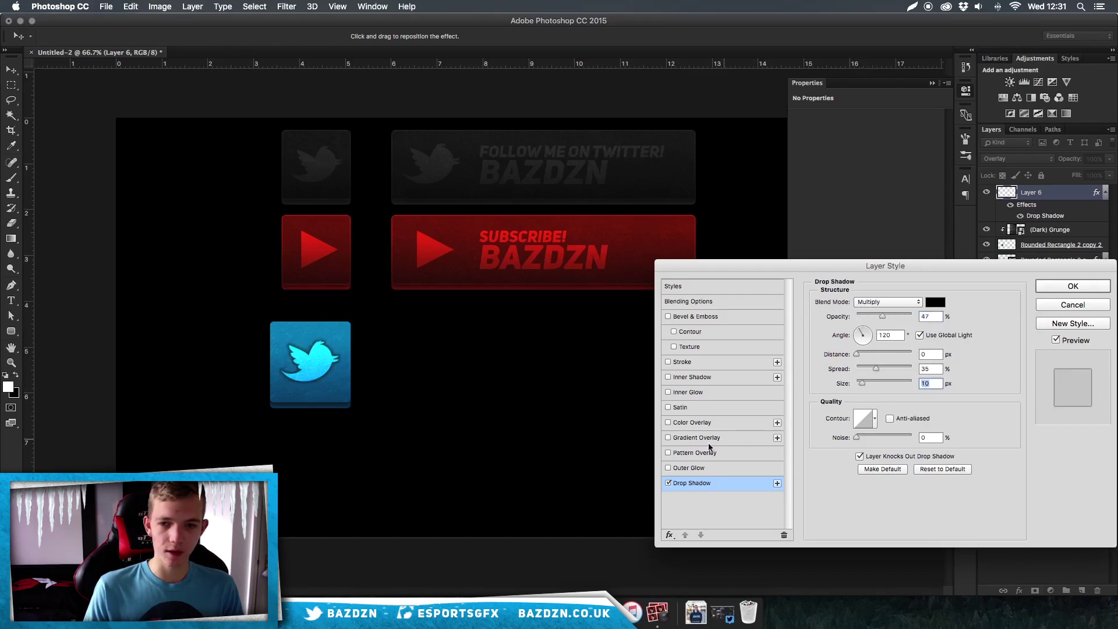
{"action": "left_click", "coordinate": [669, 483]}
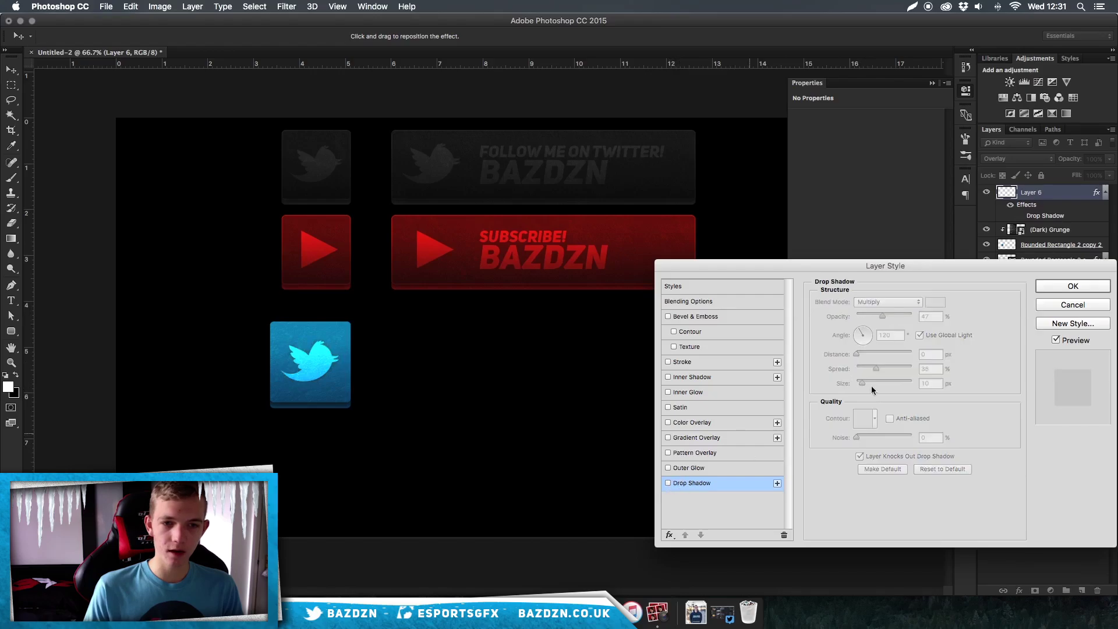
{"action": "left_click", "coordinate": [1082, 284]}
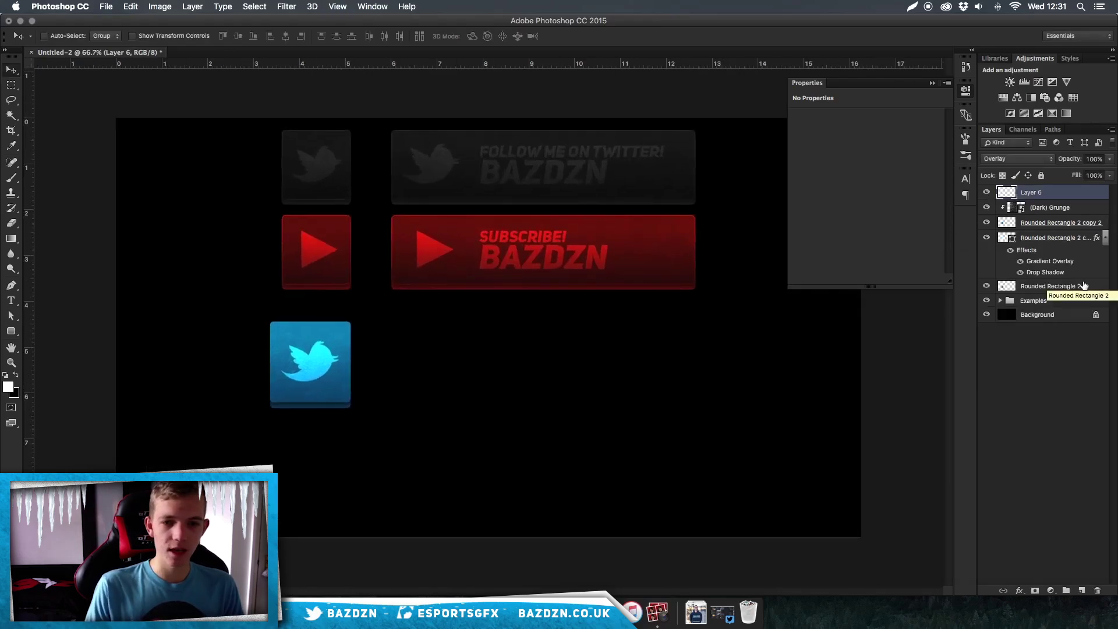
Load the outline of the top rounded square, Rounded Rectangle 2 copy 2, as a selection
{"action": "key", "text": "super+minus"}
{"action": "key", "text": "super+plus"}
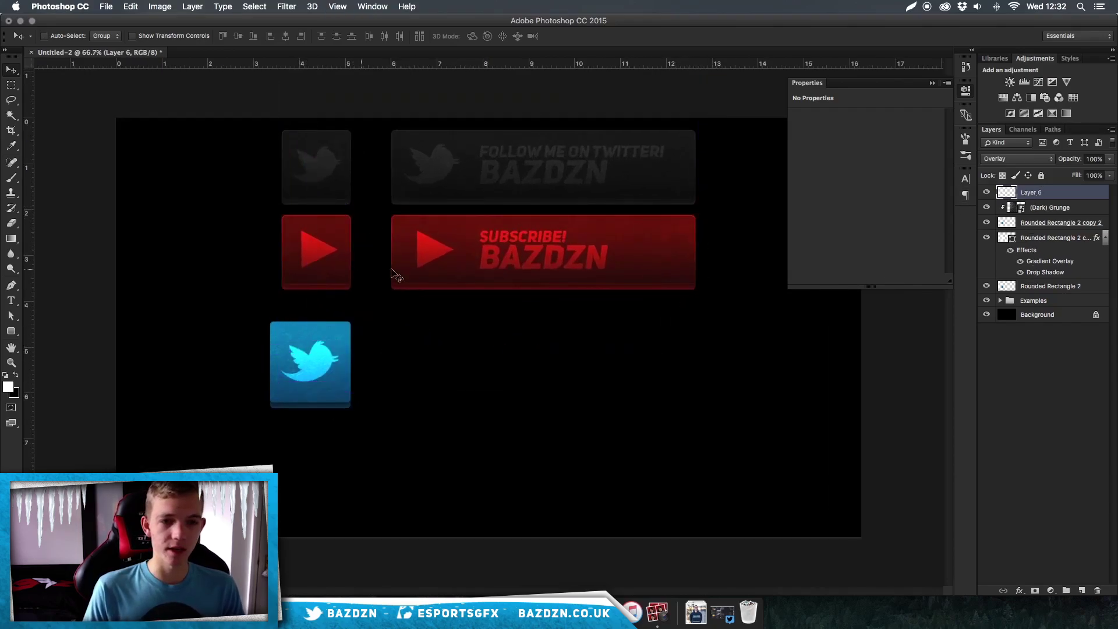
{"action": "left_click", "coordinate": [988, 239]}
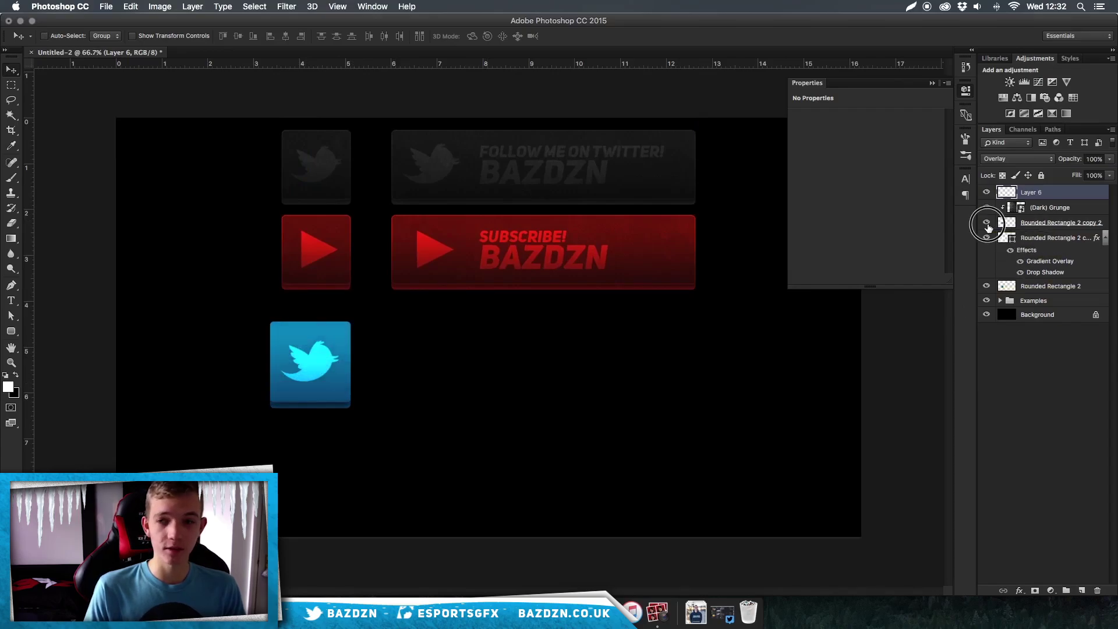
{"action": "left_click", "coordinate": [987, 239]}
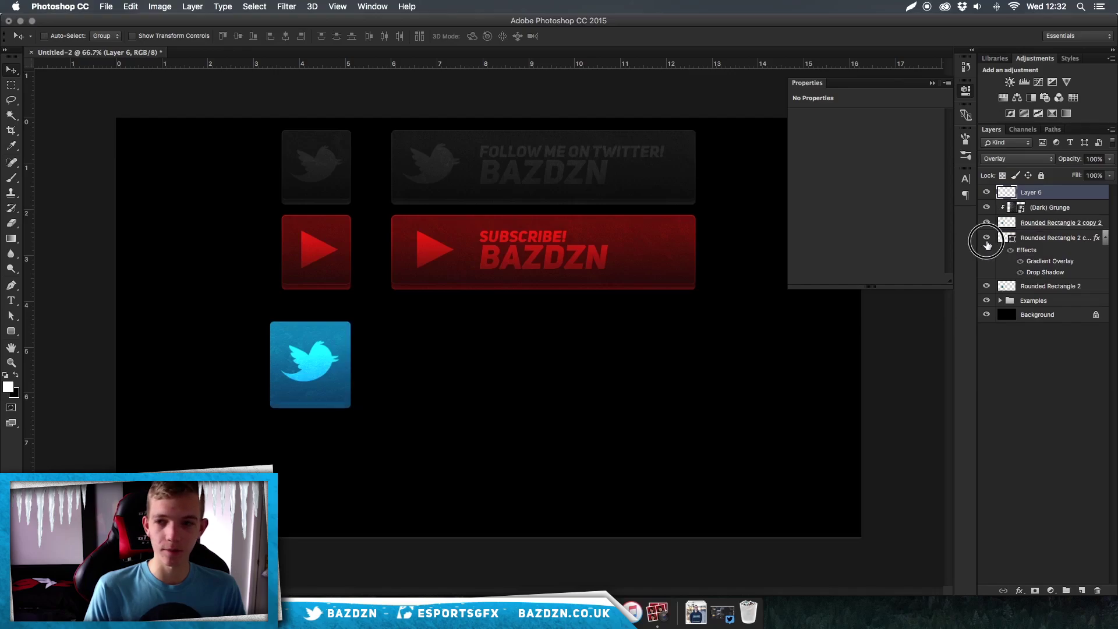
{"action": "left_click", "coordinate": [1043, 222]}
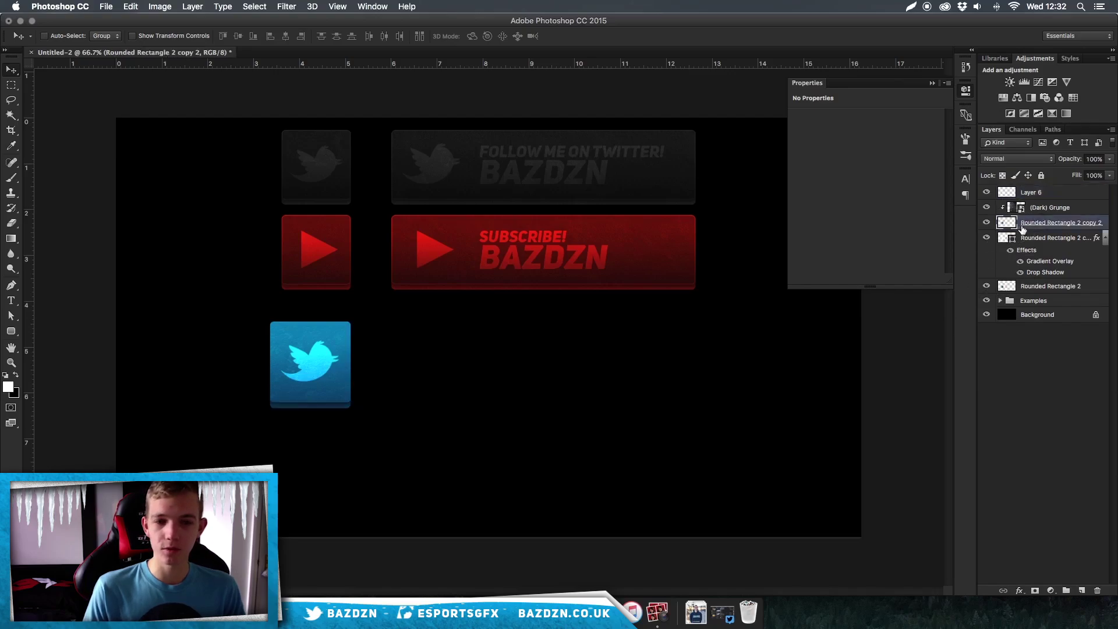
{"action": "key", "text": "super+plus"}
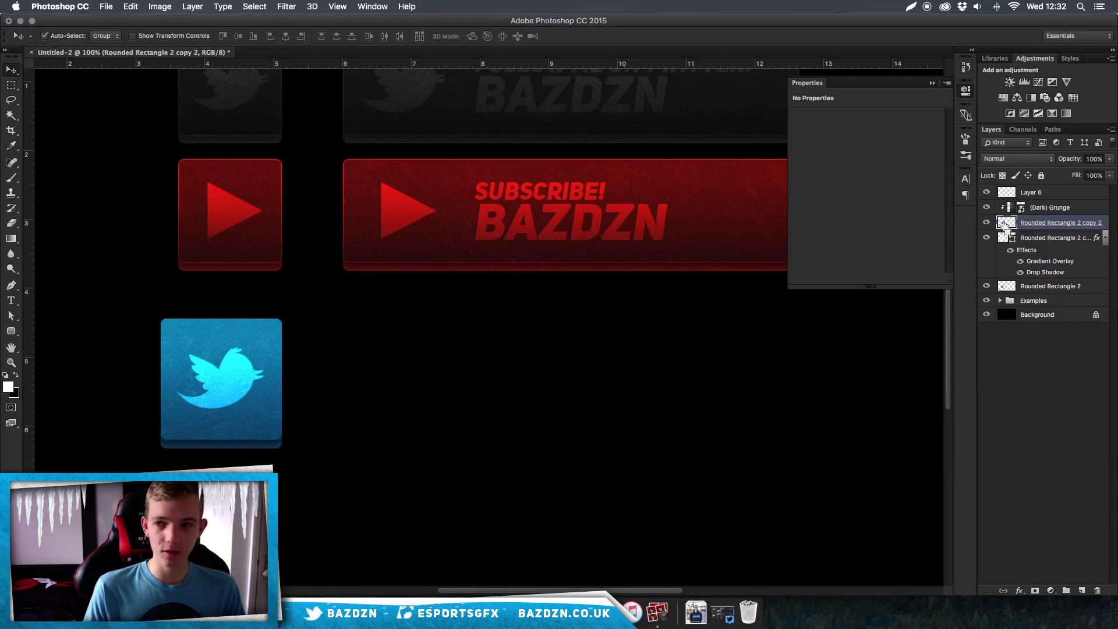
{"action": "left_click", "coordinate": [1007, 224], "text": "super"}
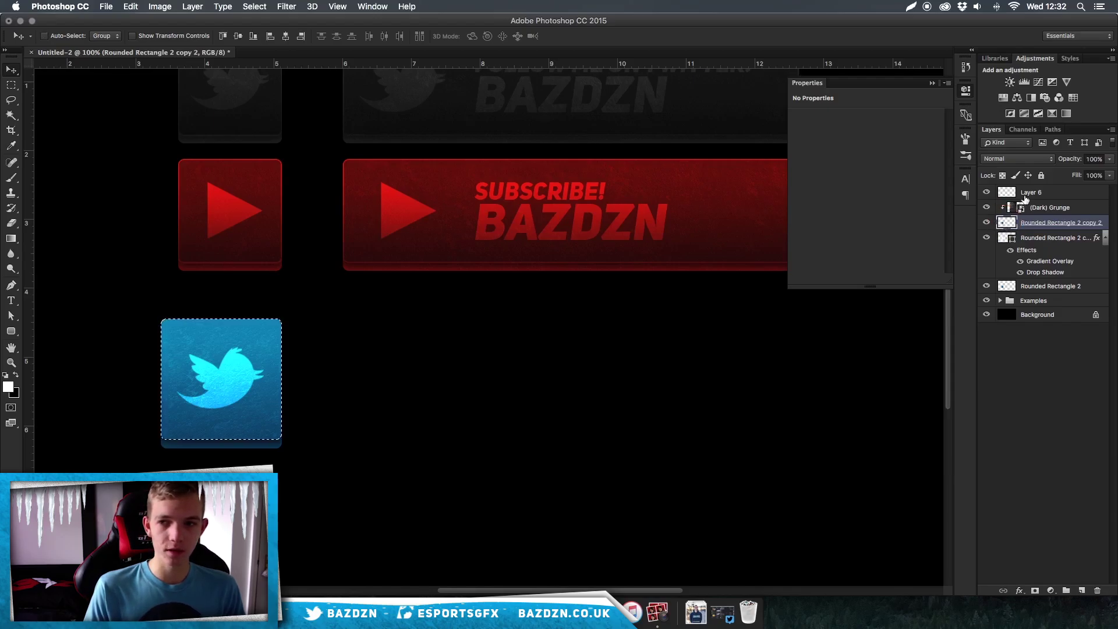
Add a new empty layer above the Twitter bird layer, keeping the square's selection active
{"action": "left_click", "coordinate": [986, 192]}
{"action": "left_click", "coordinate": [986, 192]}
{"action": "left_click", "coordinate": [1042, 192]}
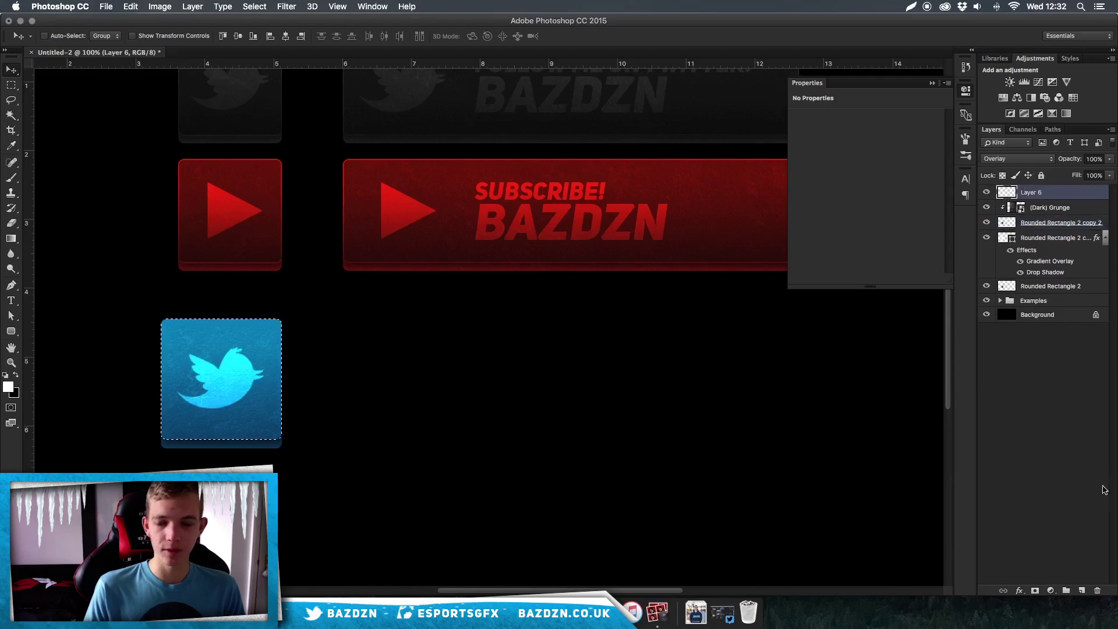
{"action": "left_click", "coordinate": [1084, 590]}
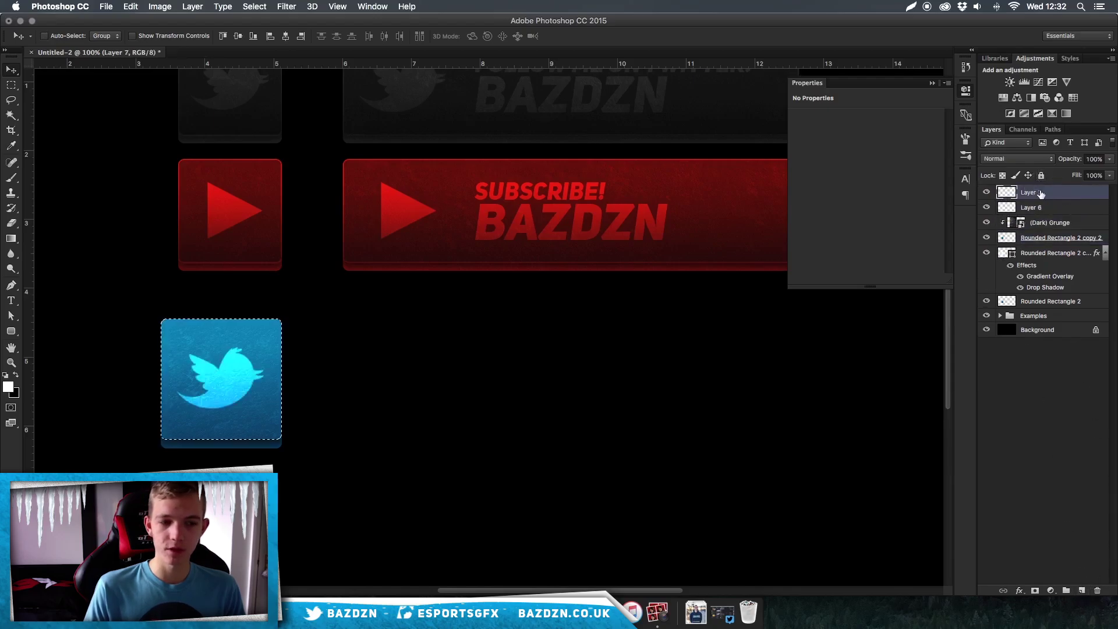
Turn the square's selection into a 1 px border and fill it with white on the new layer
{"action": "left_click", "coordinate": [284, 7]}
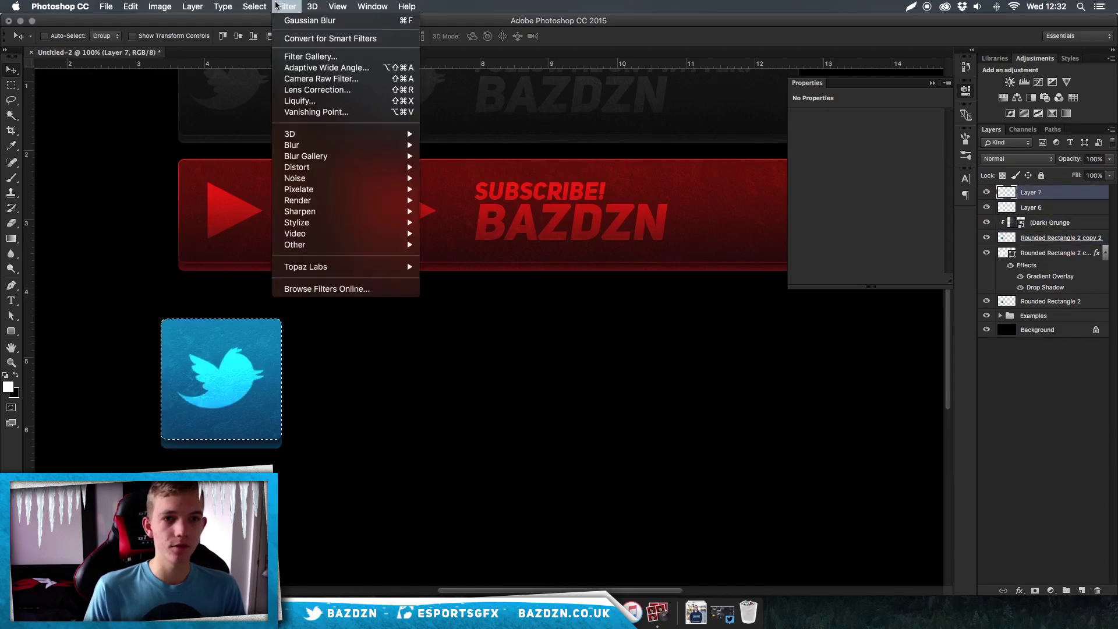
{"action": "mouse_move", "coordinate": [263, 3]}
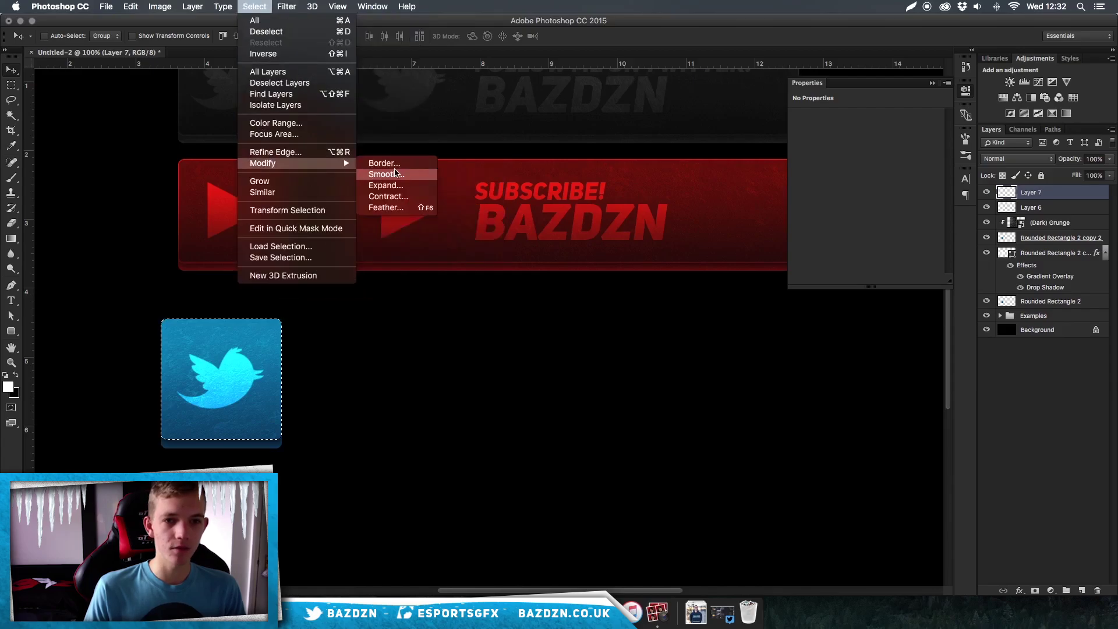
{"action": "left_click", "coordinate": [401, 171]}
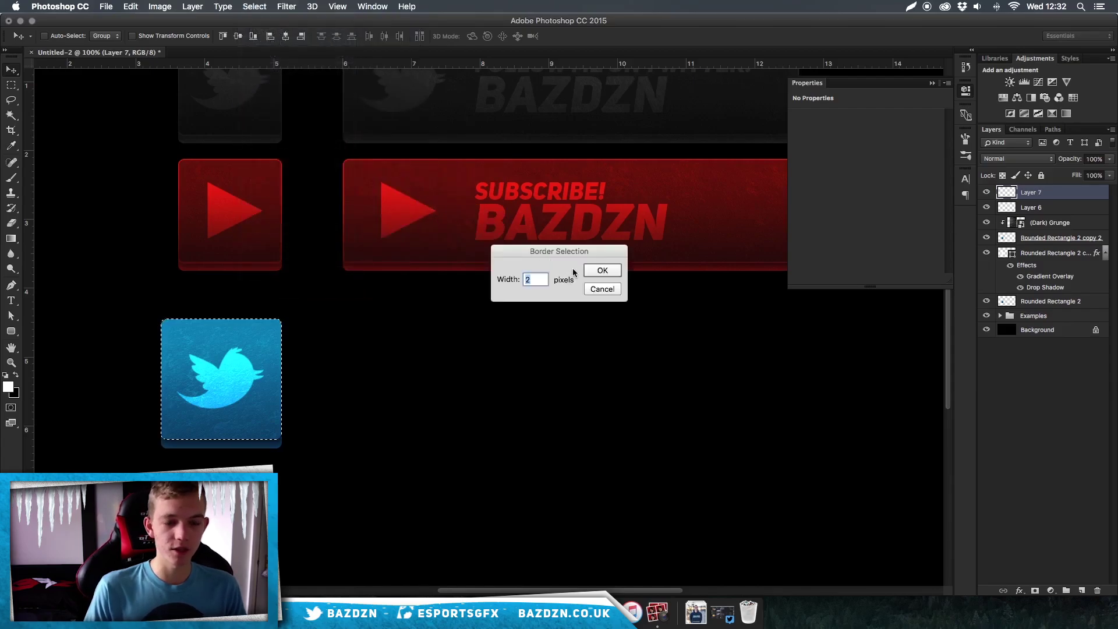
{"action": "type", "text": "1"}
{"action": "key", "text": "Return"}
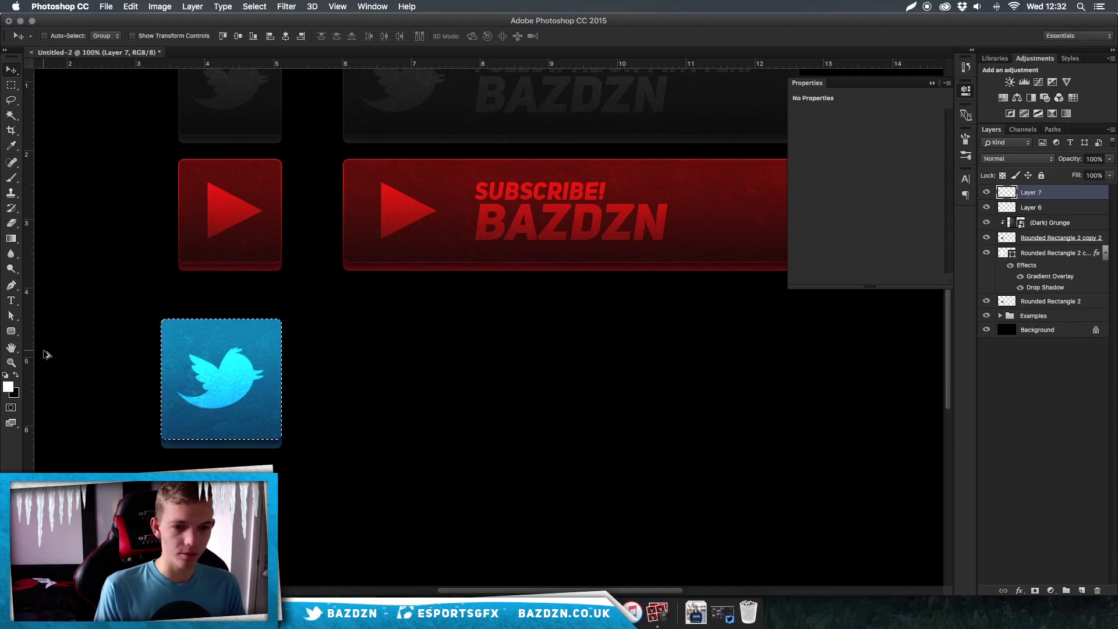
{"action": "key", "text": "super+d"}
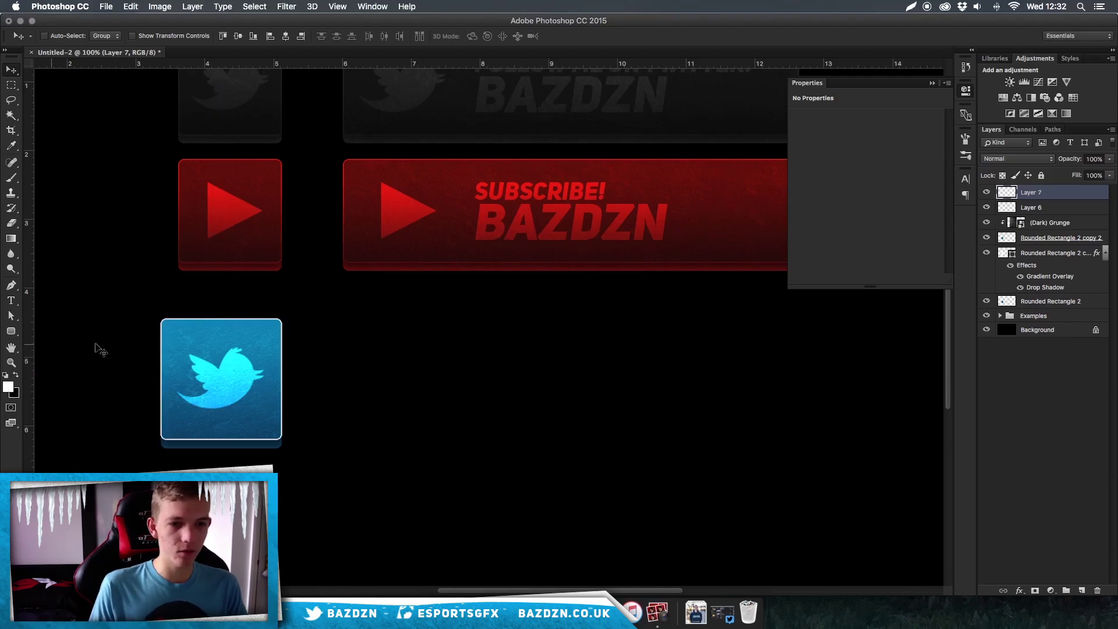
Set the white border layer's blend mode to Overlay
{"action": "key", "text": "super+equal"}
{"action": "scroll", "coordinate": [146, 349], "scroll_direction": "left", "scroll_amount": 5}
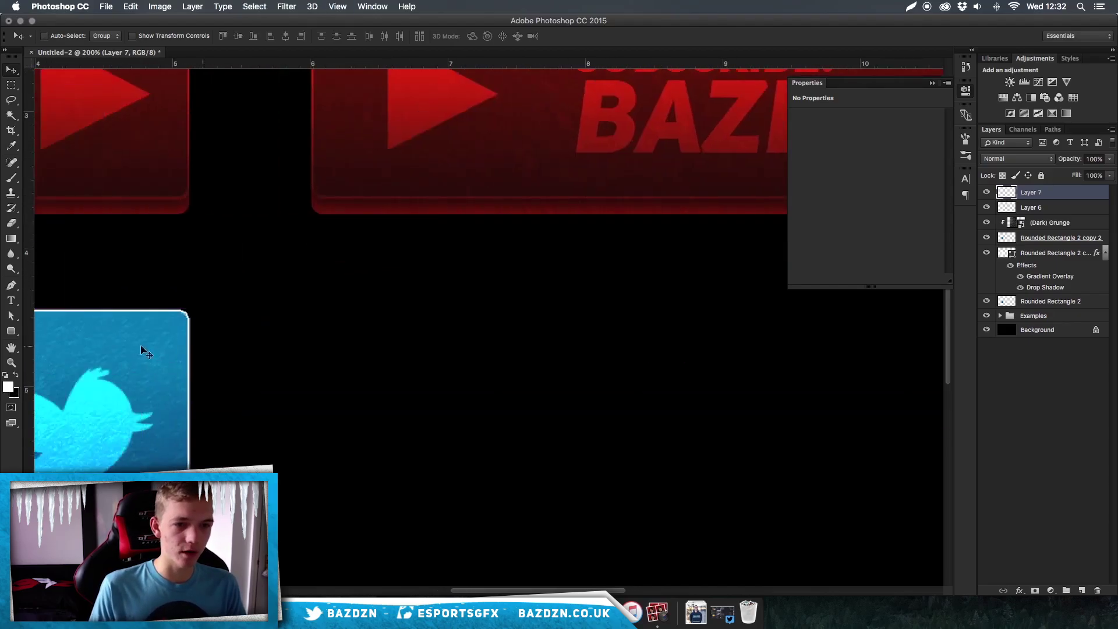
{"action": "key", "text": "super+minus"}
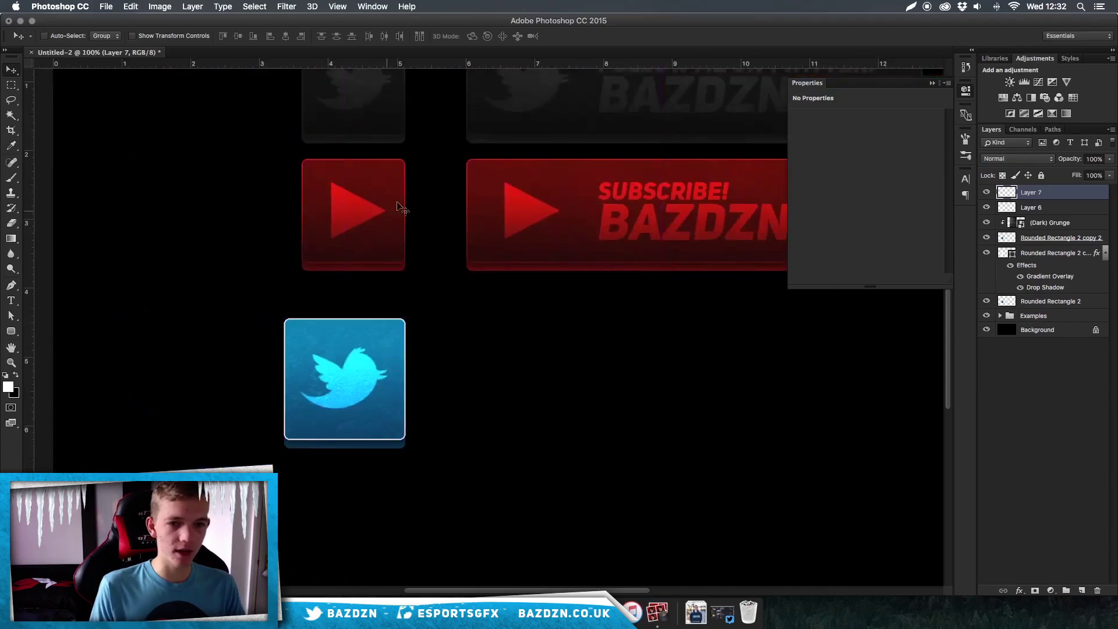
{"action": "left_click", "coordinate": [1018, 159]}
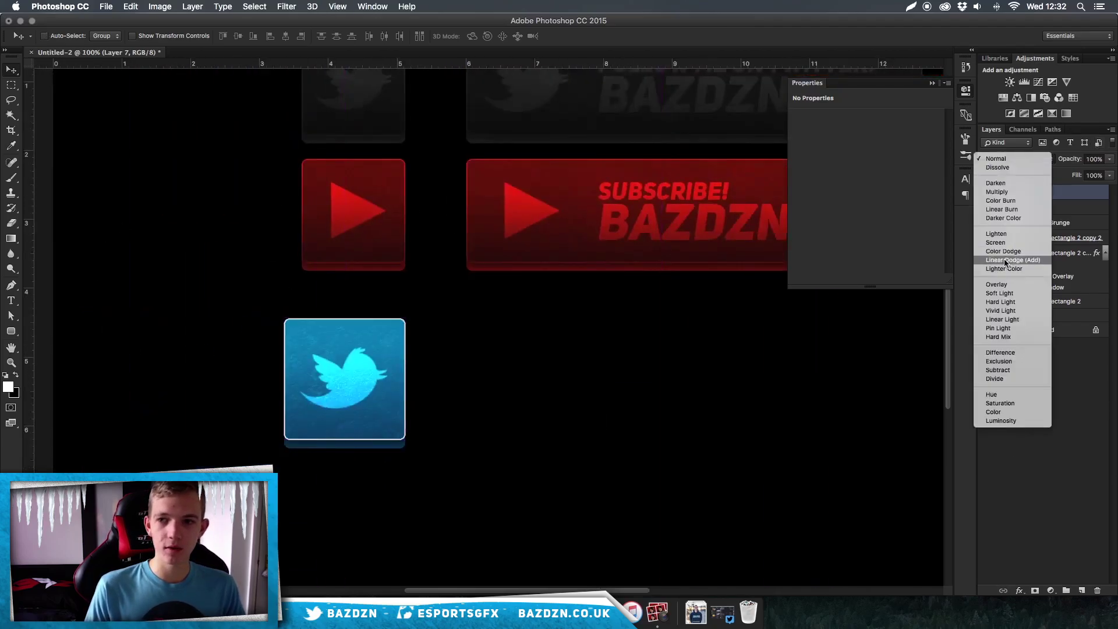
{"action": "left_click", "coordinate": [999, 284]}
{"action": "key", "text": "super+minus"}
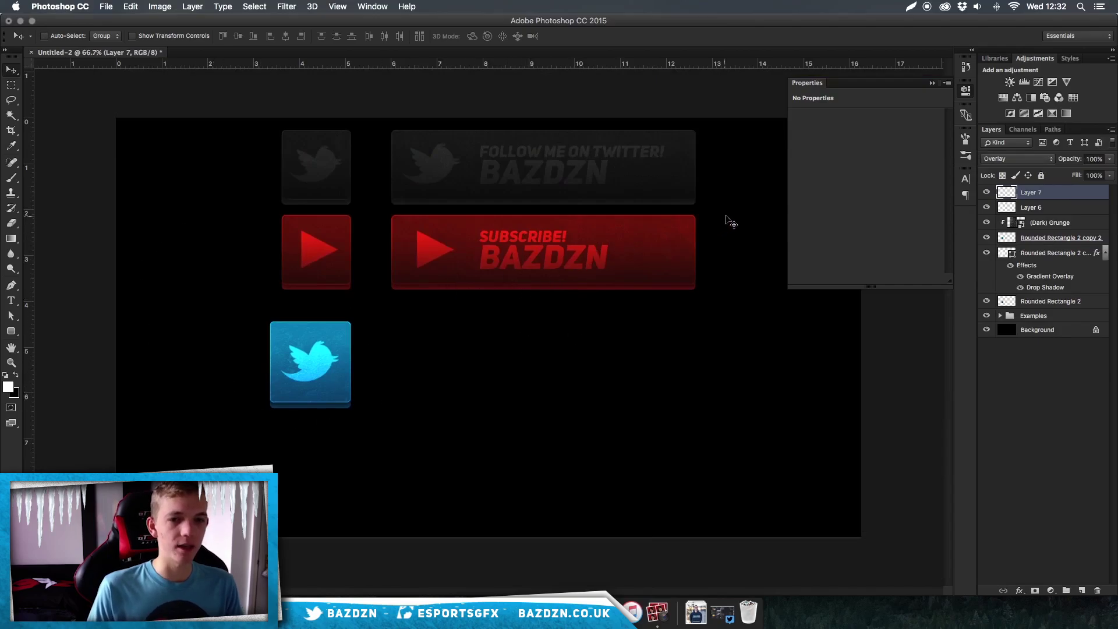
Group all the blue button's layers, from the border down to Rounded Rectangle 2, and name the group "Twitter Button"
{"action": "key", "text": "super"}
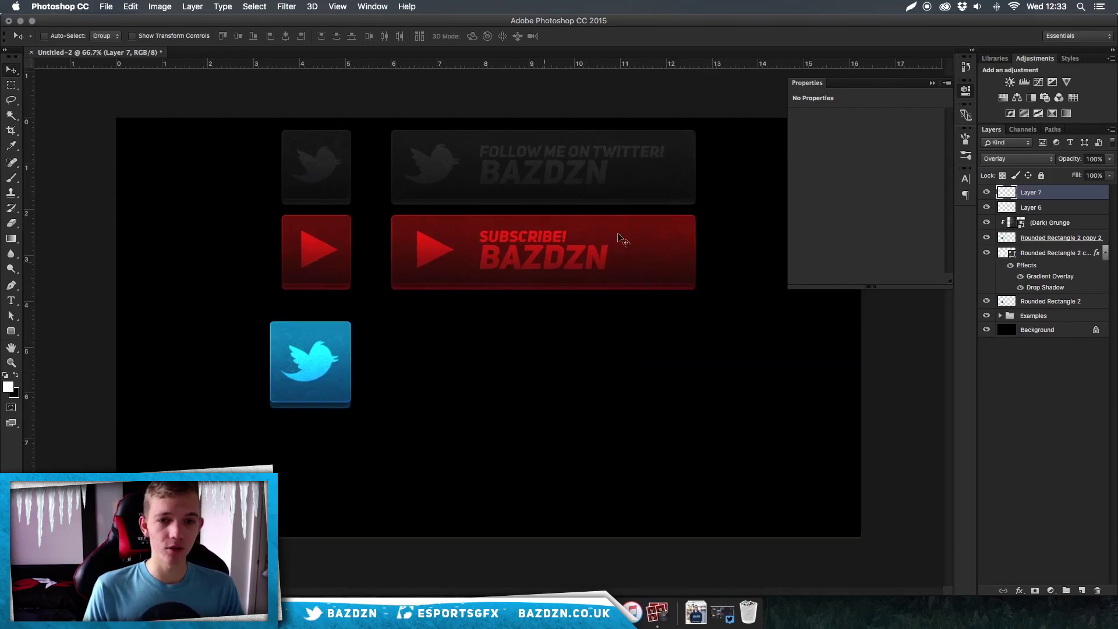
{"action": "left_click", "coordinate": [1073, 303], "text": "shift"}
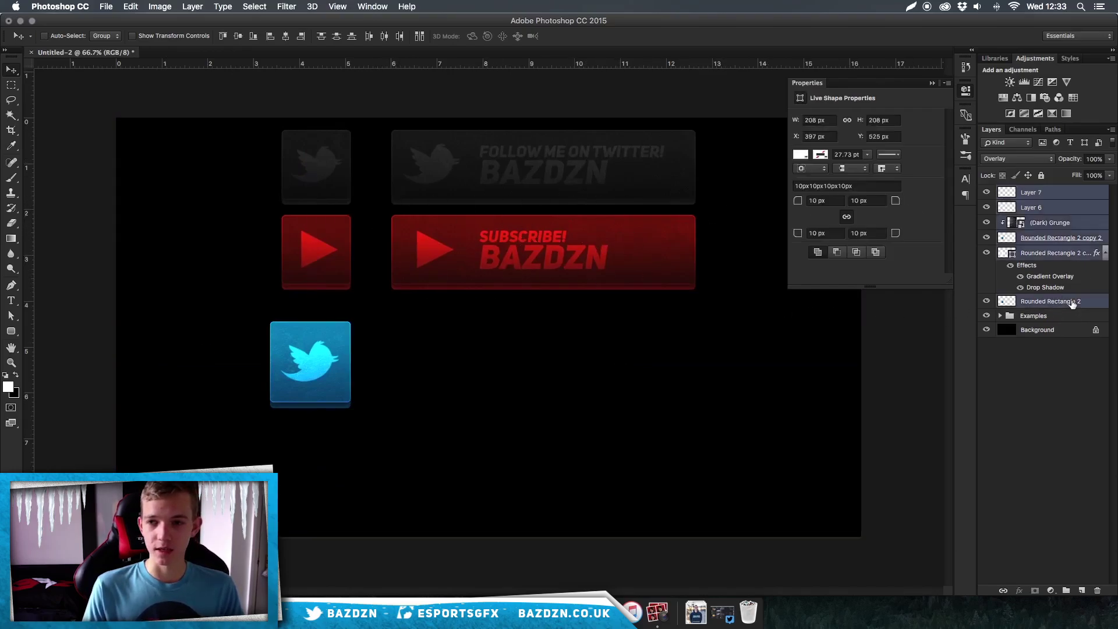
{"action": "key", "text": "super+g"}
{"action": "double_click", "coordinate": [1030, 192]}
{"action": "type", "text": "Twitt"}
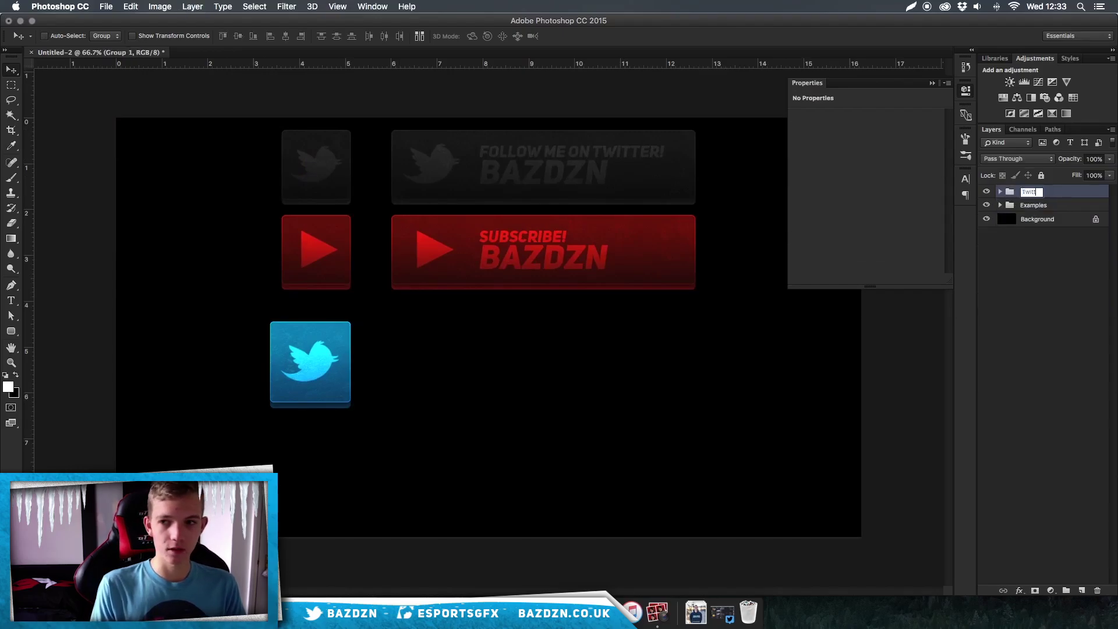
{"action": "type", "text": "er Button"}
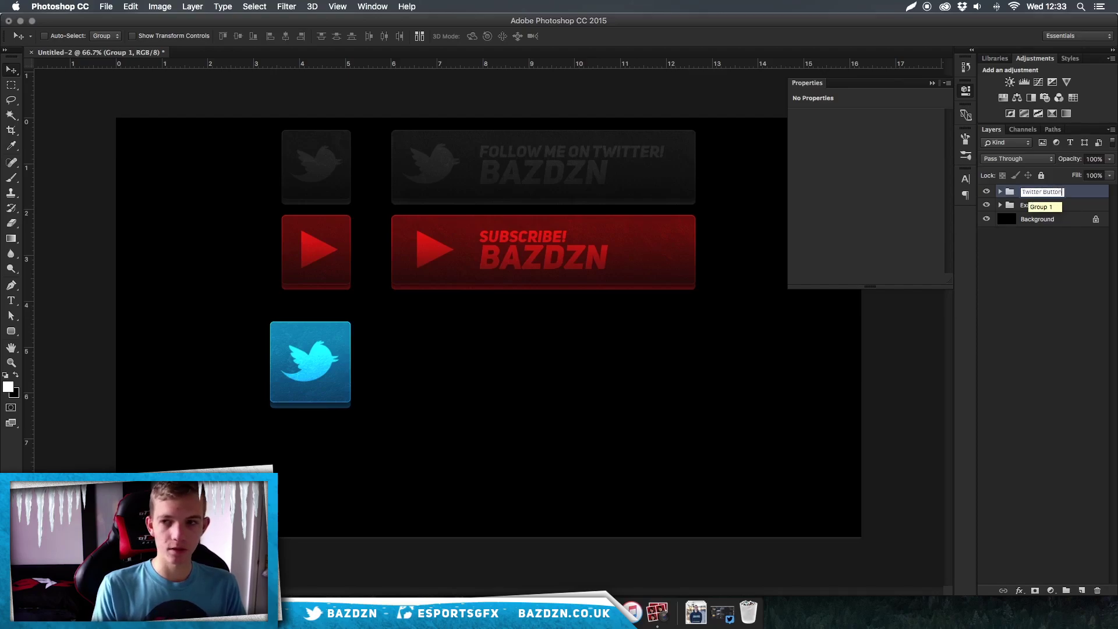
{"action": "key", "text": "Return"}
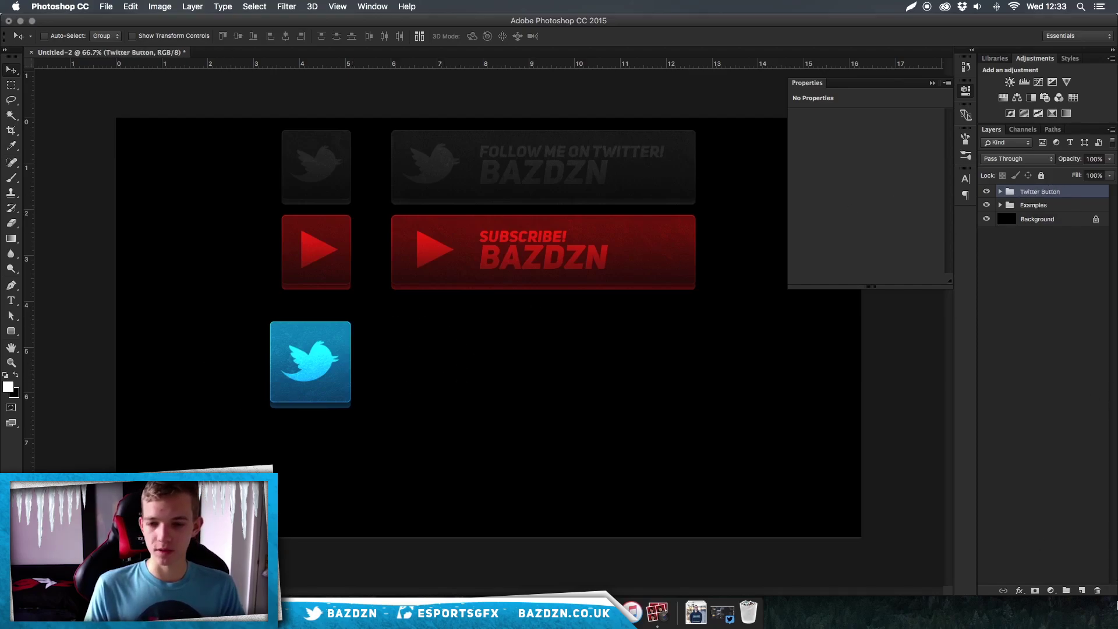
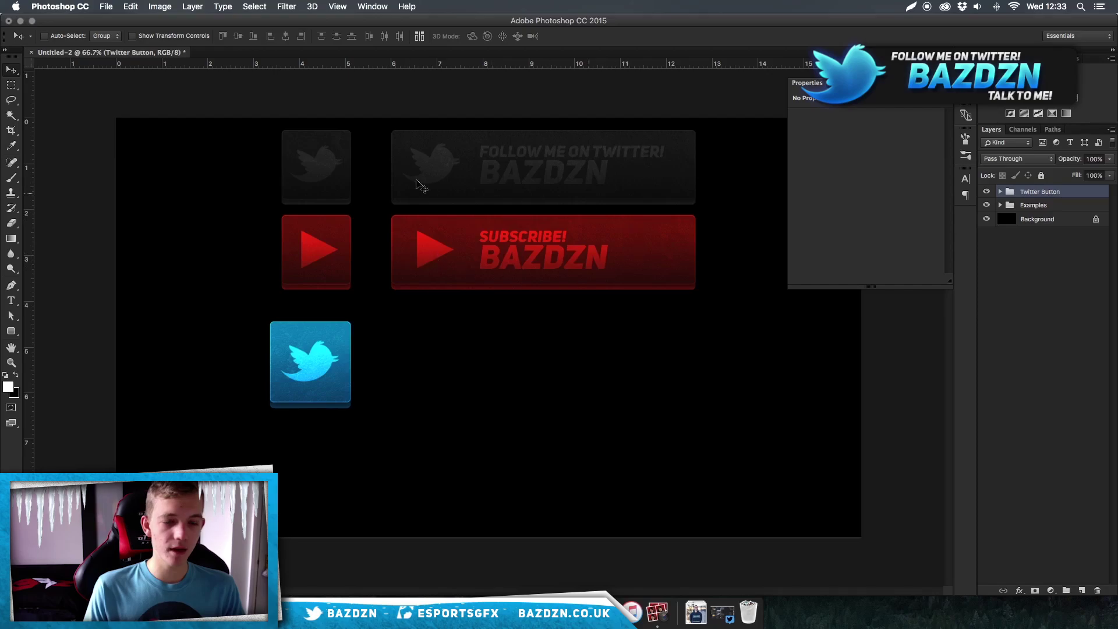
Draw a rounded rectangle about 769 × 209 px with 10 px corners beside the blue Twitter button
{"action": "left_click", "coordinate": [11, 332]}
{"action": "left_click", "coordinate": [11, 332]}
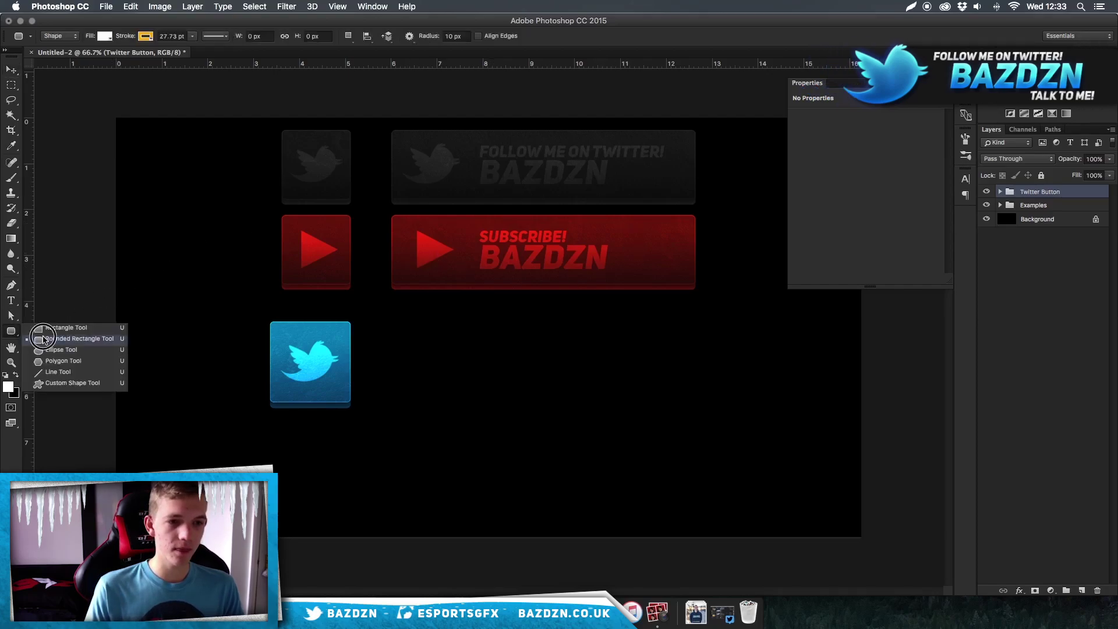
{"action": "left_click", "coordinate": [47, 341]}
{"action": "left_click_drag", "start_coordinate": [393, 325], "coordinate": [689, 403]}
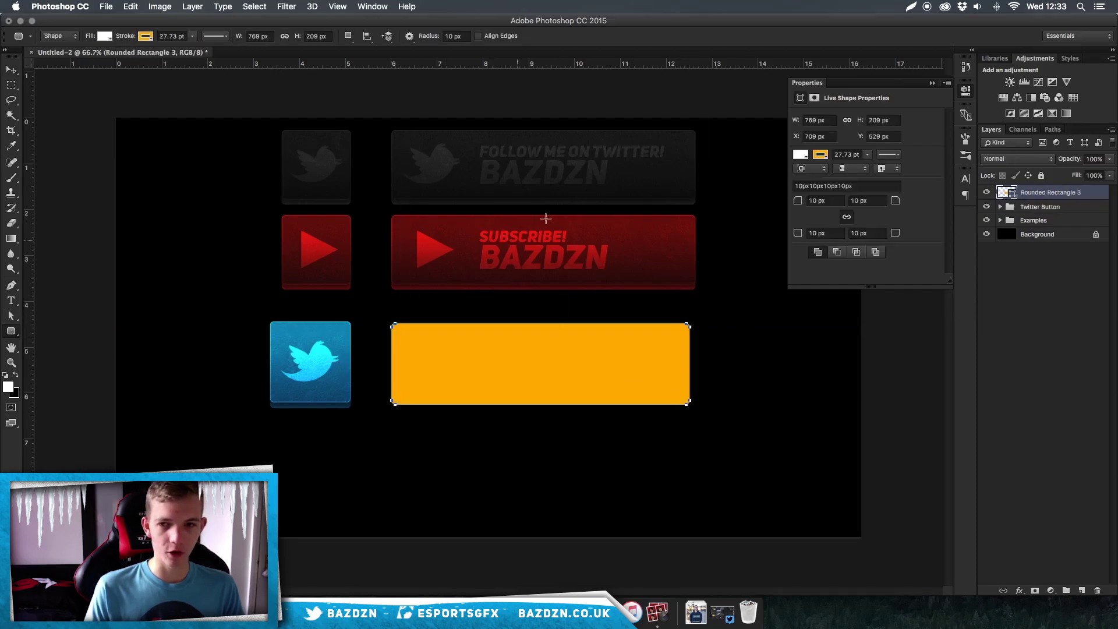
Remove the new rectangle's orange stroke and set its fill to dark blue
{"action": "left_click", "coordinate": [827, 157]}
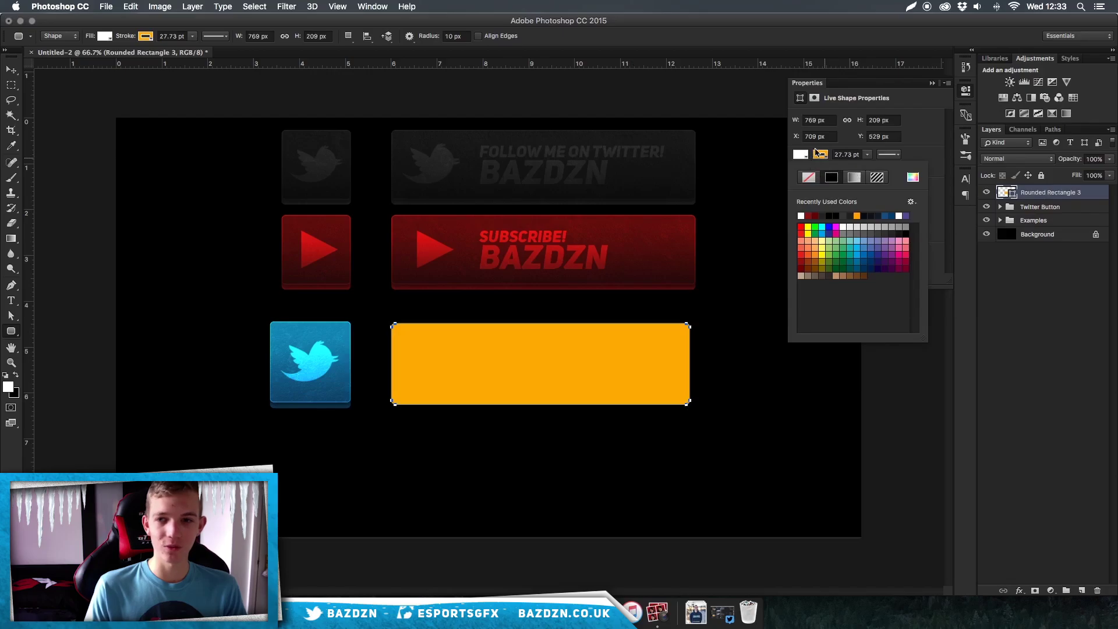
{"action": "left_click", "coordinate": [809, 177]}
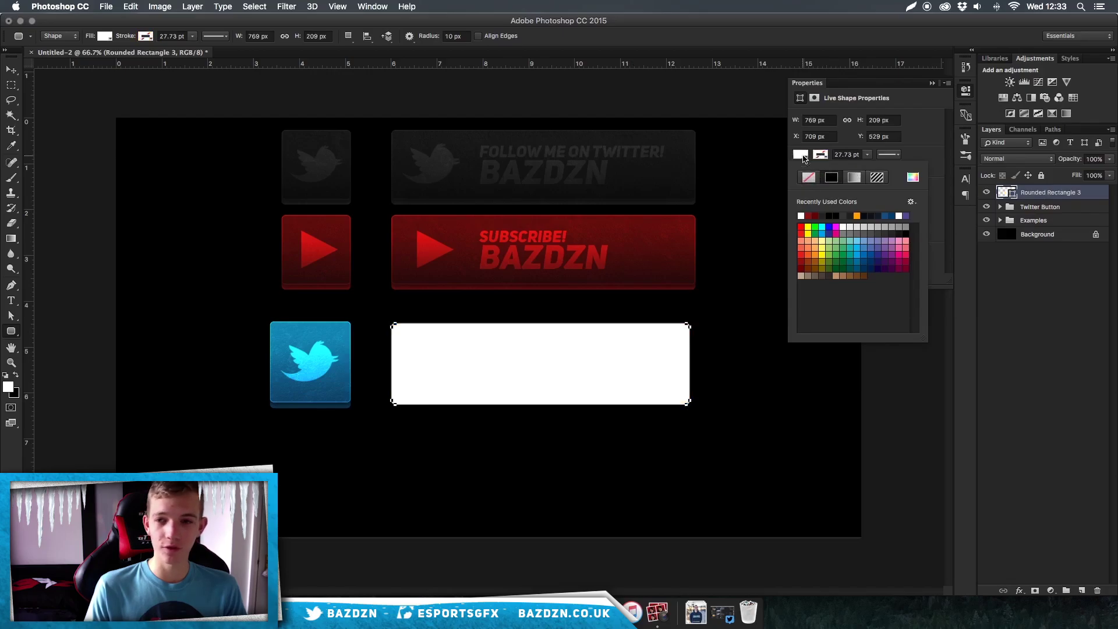
{"action": "left_click", "coordinate": [810, 177]}
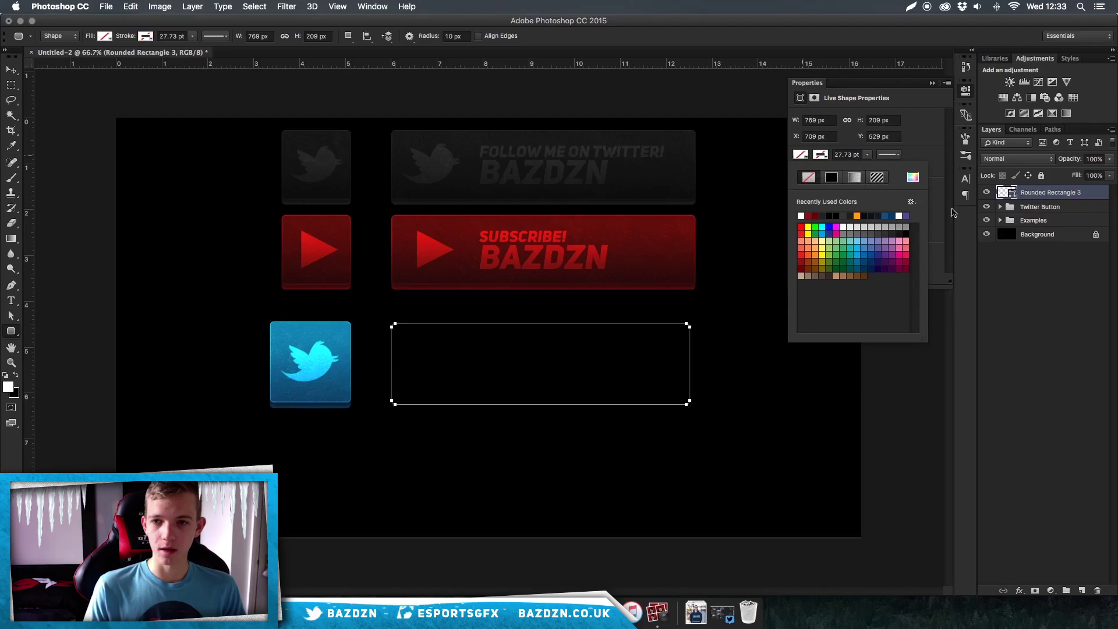
{"action": "left_click", "coordinate": [830, 234]}
{"action": "left_click", "coordinate": [1085, 192]}
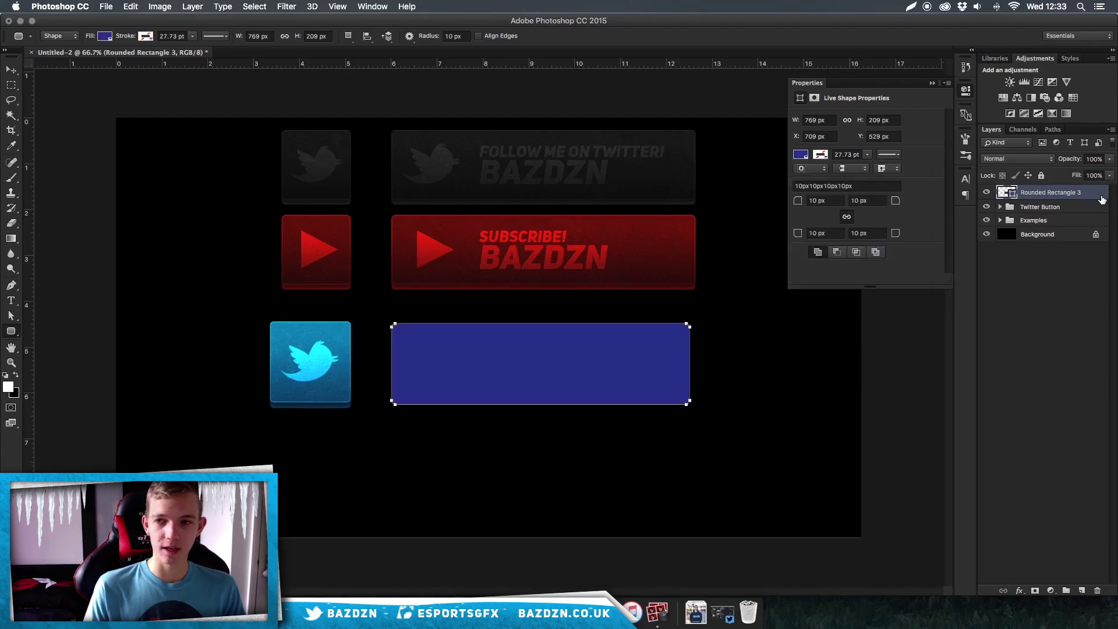
Apply a linear blue Gradient Overlay at 90° and 100% opacity to the long rectangle
{"action": "double_click", "coordinate": [1084, 192]}
{"action": "left_click", "coordinate": [710, 441]}
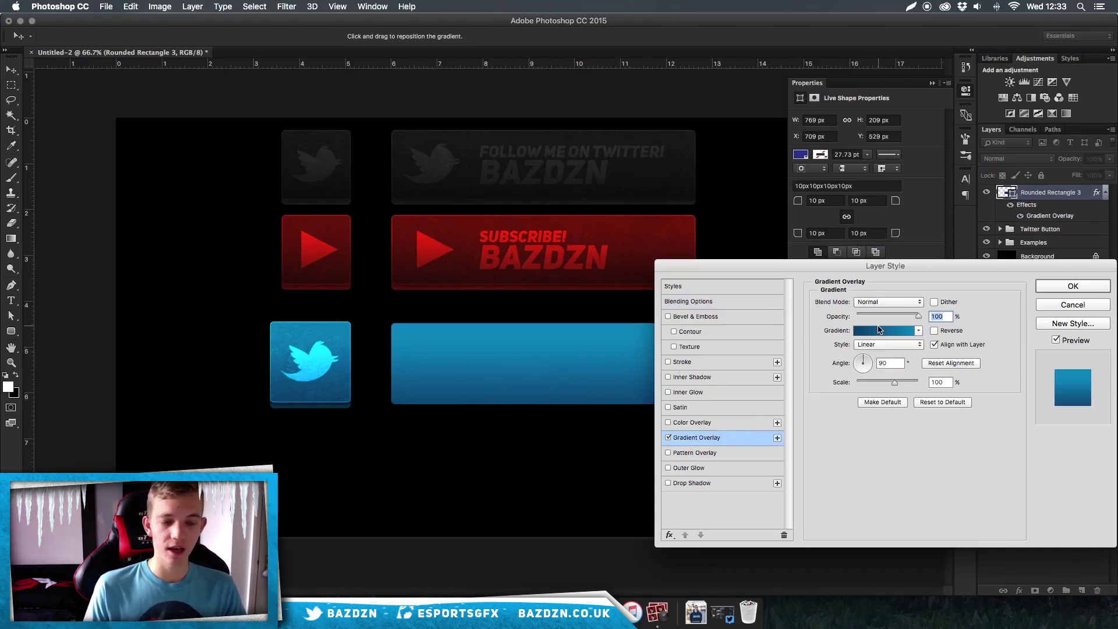
{"action": "left_click", "coordinate": [1073, 286]}
Duplicate the long rectangle and shift the original about 20 px down to form the button's lower edge
{"action": "key", "text": "v"}
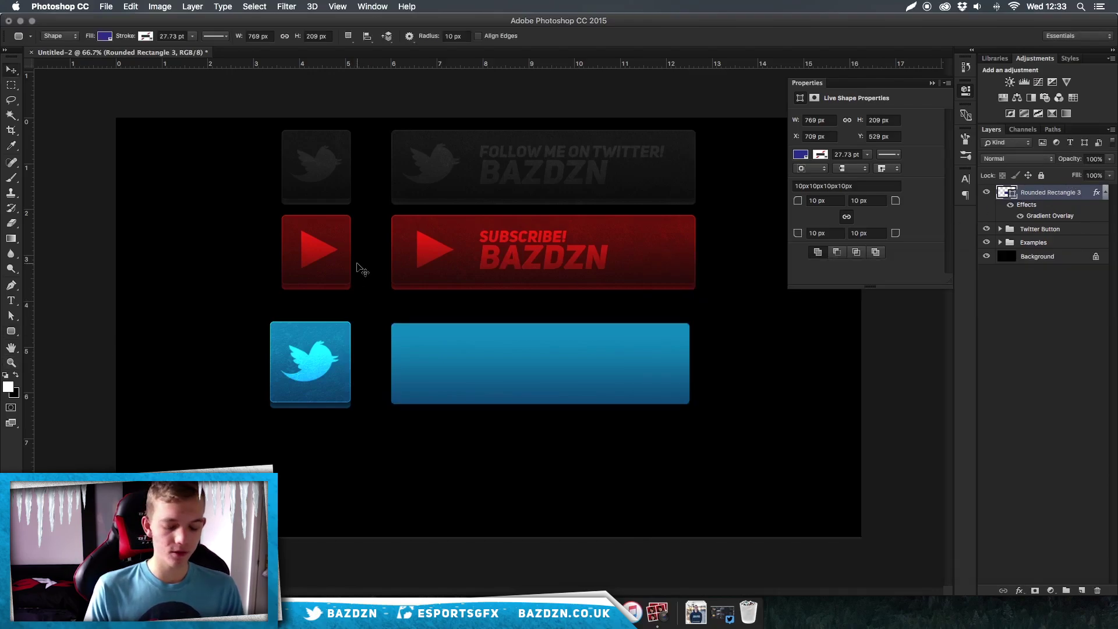
{"action": "key", "text": "super+j"}
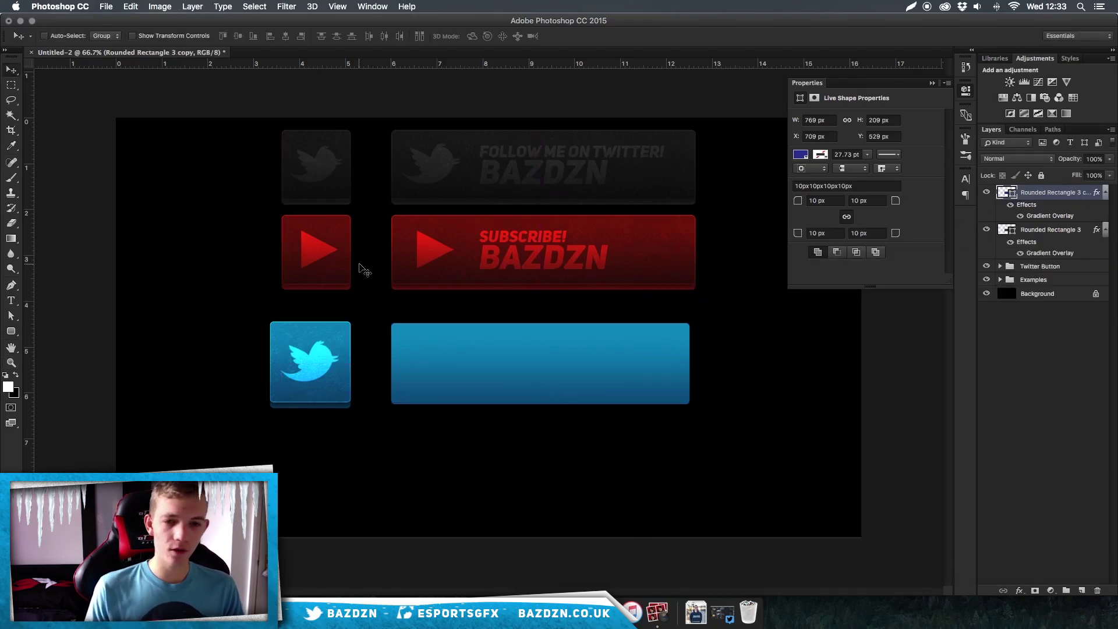
{"action": "left_click", "coordinate": [1036, 229]}
{"action": "left_click_drag", "start_coordinate": [549, 382], "coordinate": [550, 396]}
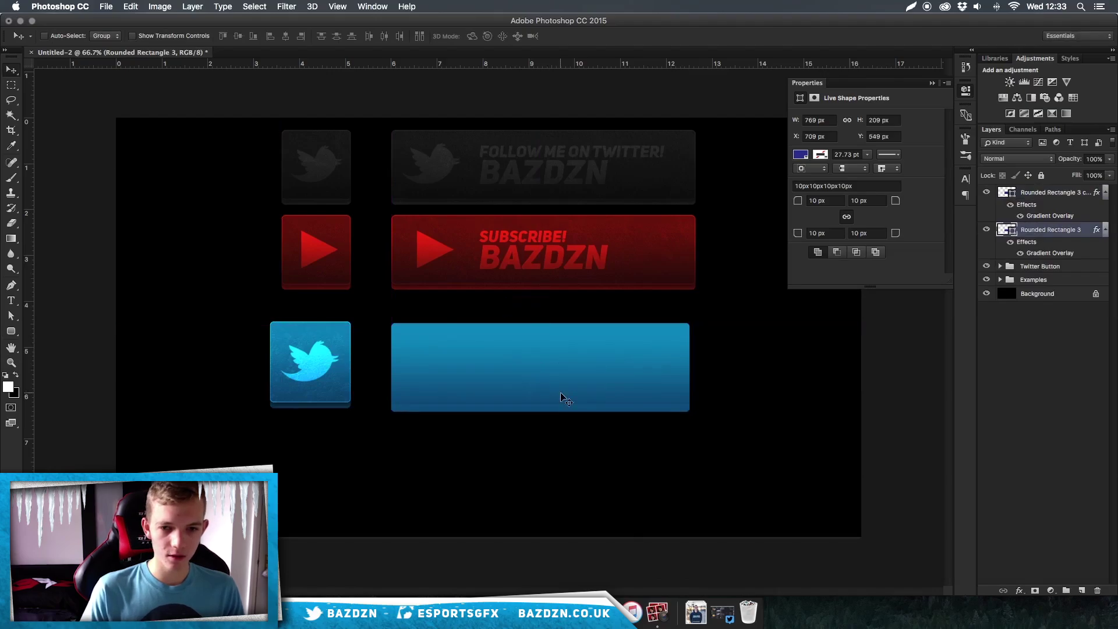
{"action": "key", "text": "super+1"}
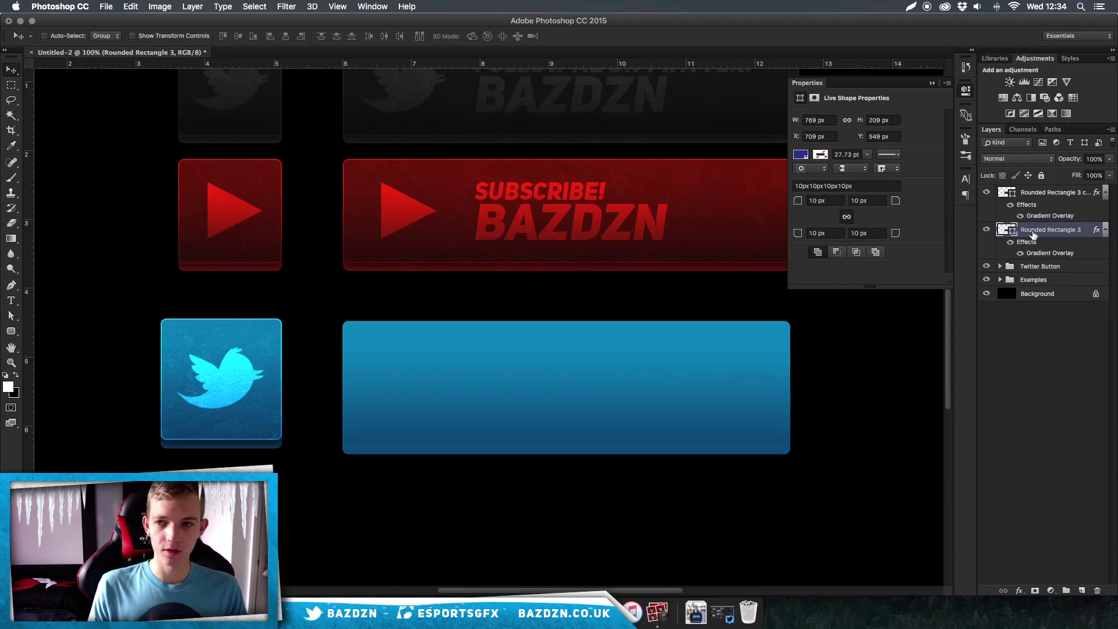
Duplicate the upper rectangle again and give the middle copy a Multiply drop shadow with 47% opacity, 0 px distance and 35% spread
{"action": "left_click", "coordinate": [1047, 198]}
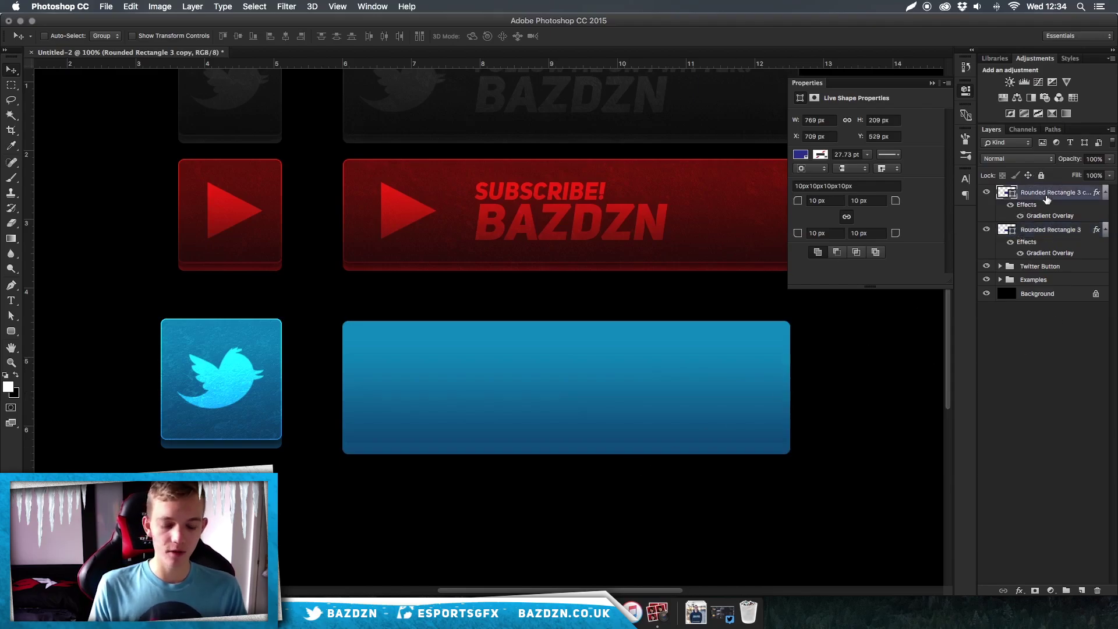
{"action": "key", "text": "super+j"}
{"action": "left_click", "coordinate": [1052, 232]}
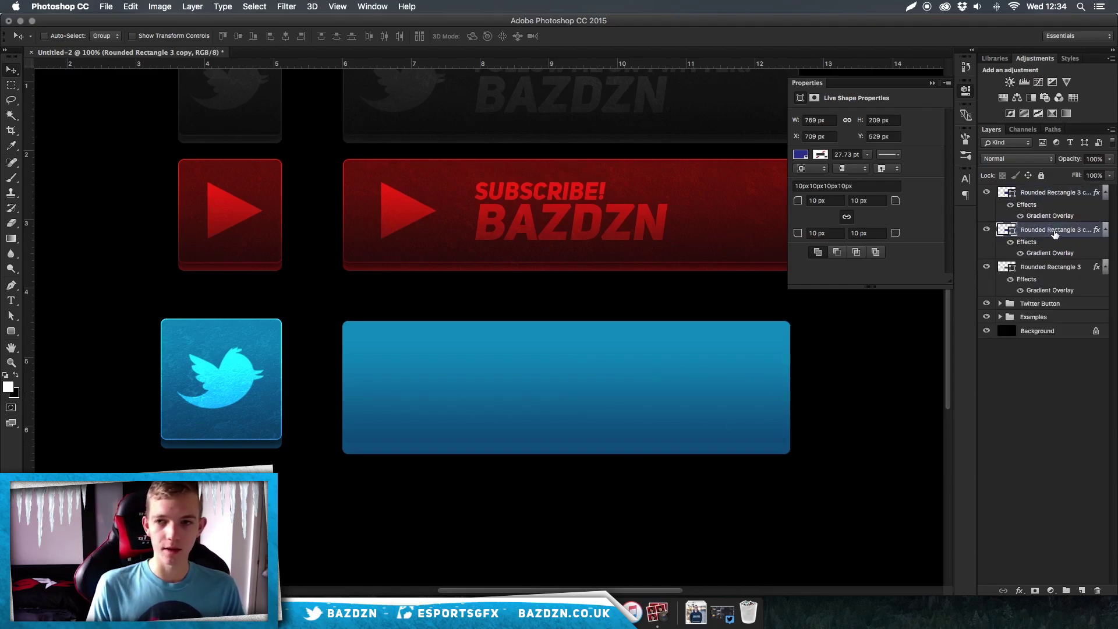
{"action": "double_click", "coordinate": [1063, 241]}
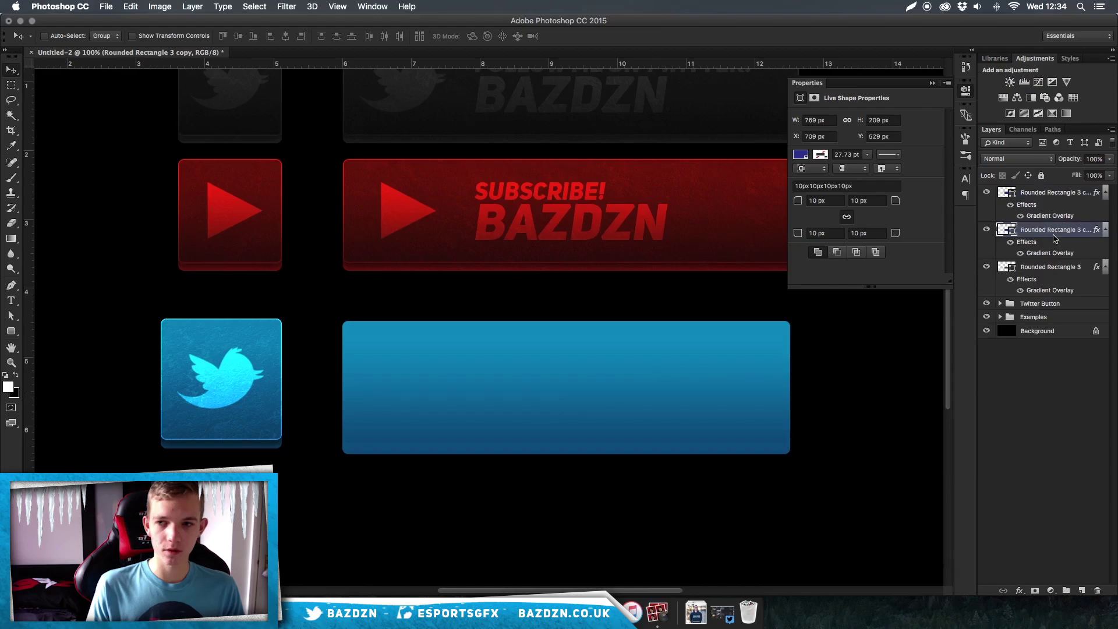
{"action": "left_click", "coordinate": [727, 484]}
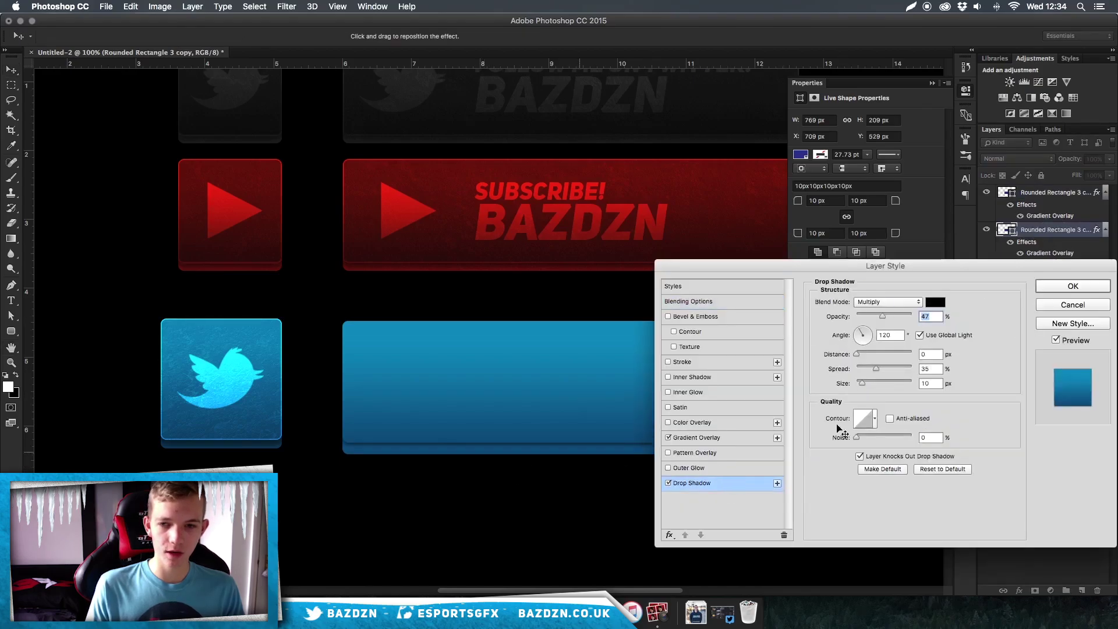
{"action": "left_click_drag", "start_coordinate": [868, 383], "coordinate": [866, 384]}
{"action": "left_click", "coordinate": [1049, 287]}
Nudge the lowest rectangle up by 5 px to make the button's lower edge thinner
{"action": "left_click", "coordinate": [1046, 288]}
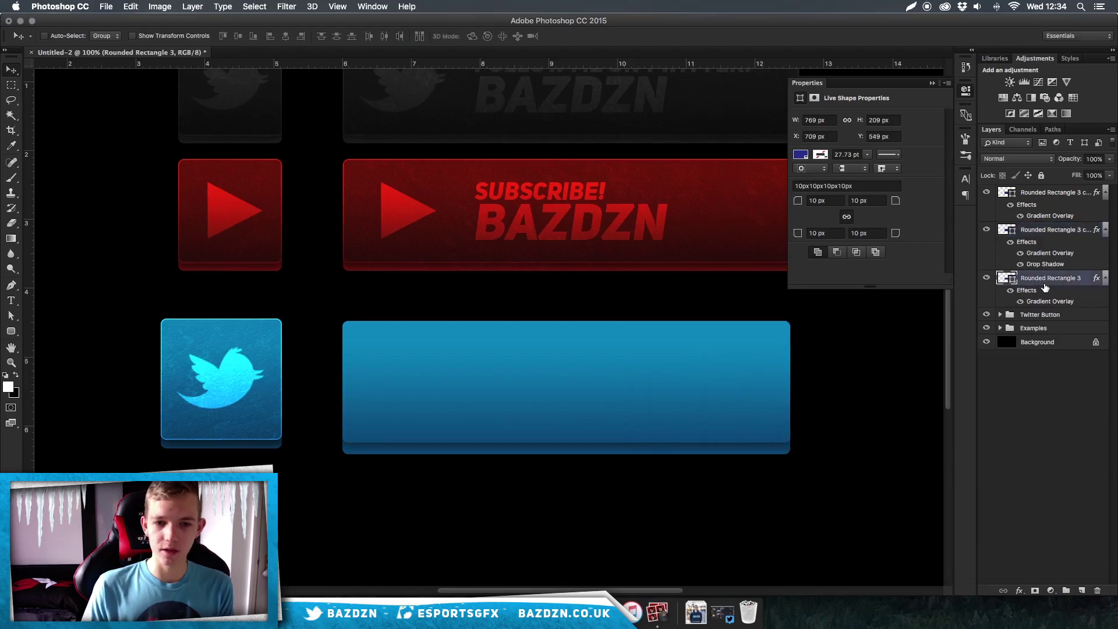
{"action": "key", "text": "Up"}
{"action": "key", "text": "Up"}
{"action": "key", "text": "Up"}
{"action": "key", "text": "Up"}
{"action": "key", "text": "Up"}
{"action": "key", "text": "Down"}
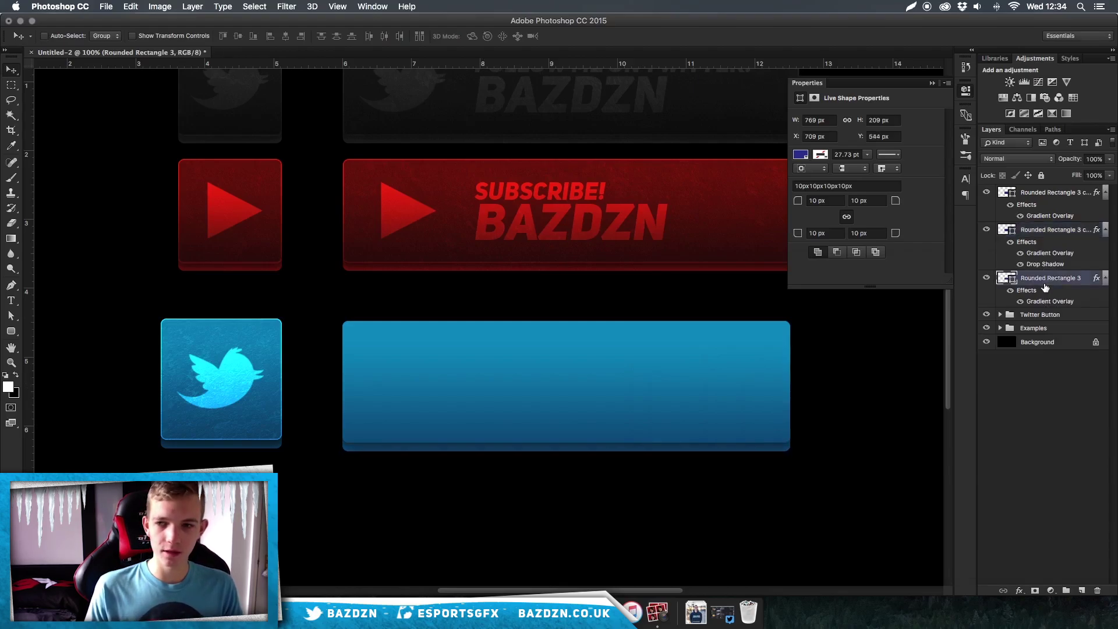
Rasterize the lowest rectangle's layer style and clip the shadowed middle copy to it
{"action": "right_click", "coordinate": [1051, 283]}
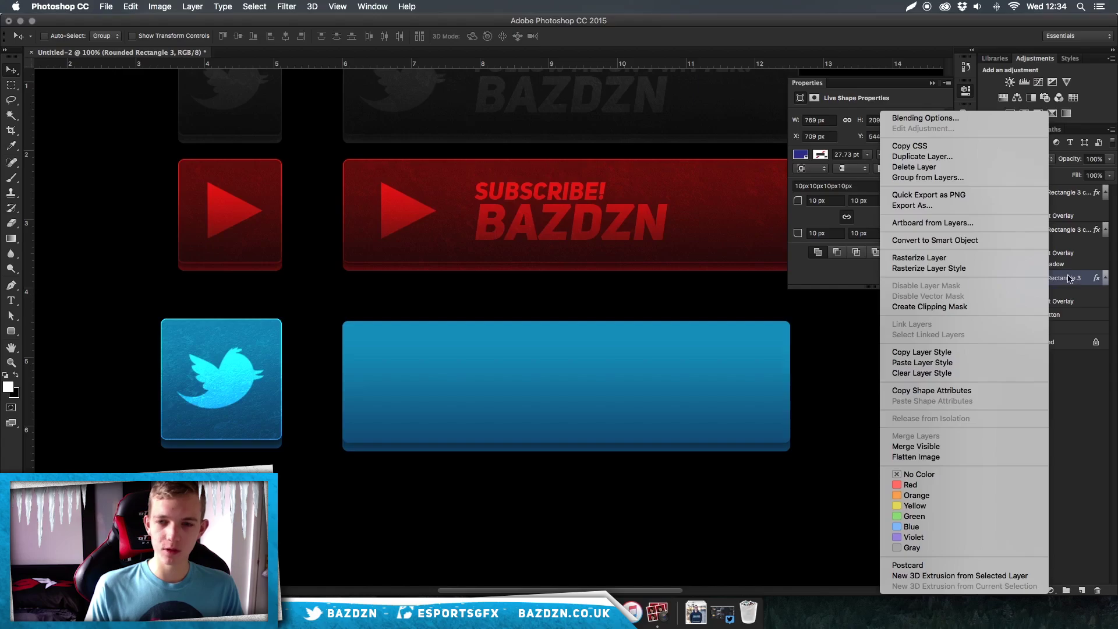
{"action": "left_click", "coordinate": [1047, 291]}
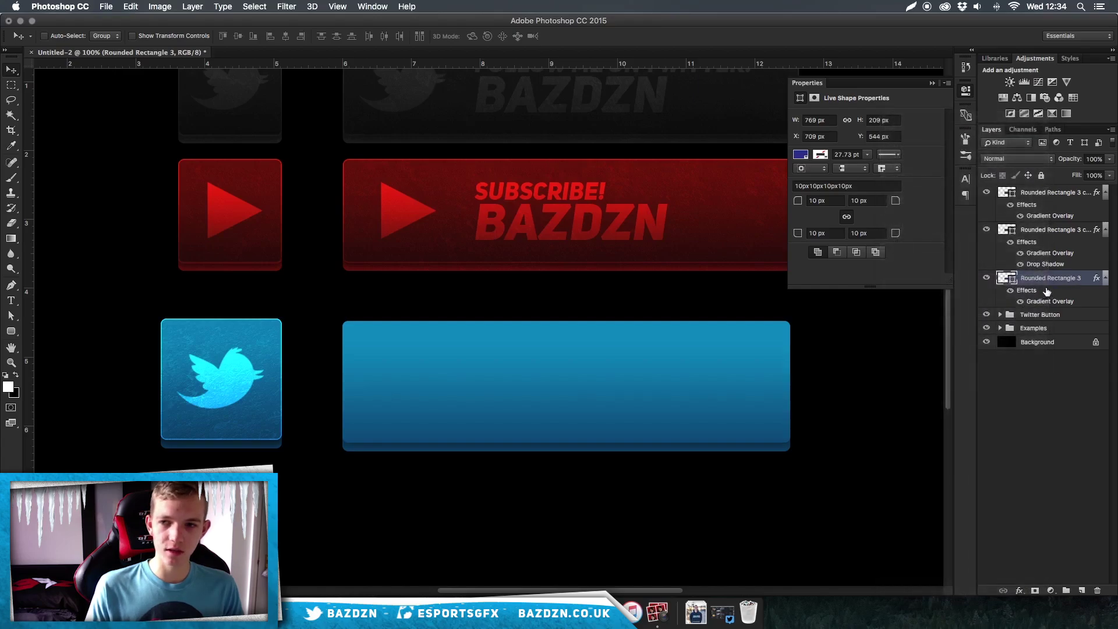
{"action": "left_click", "coordinate": [1051, 239]}
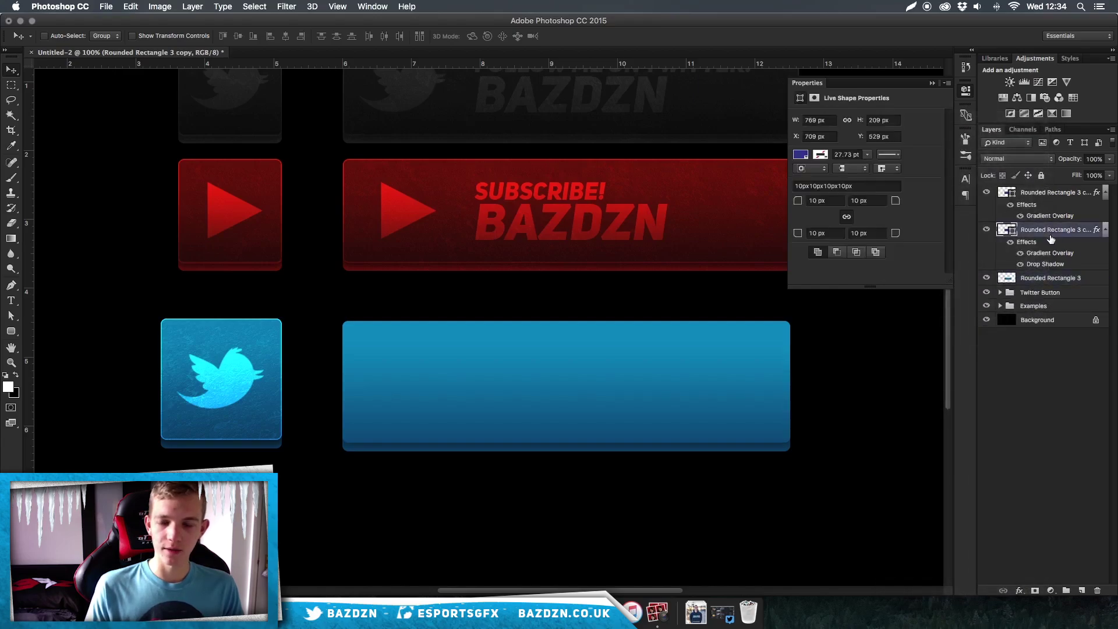
{"action": "left_click", "coordinate": [1039, 270], "text": "alt"}
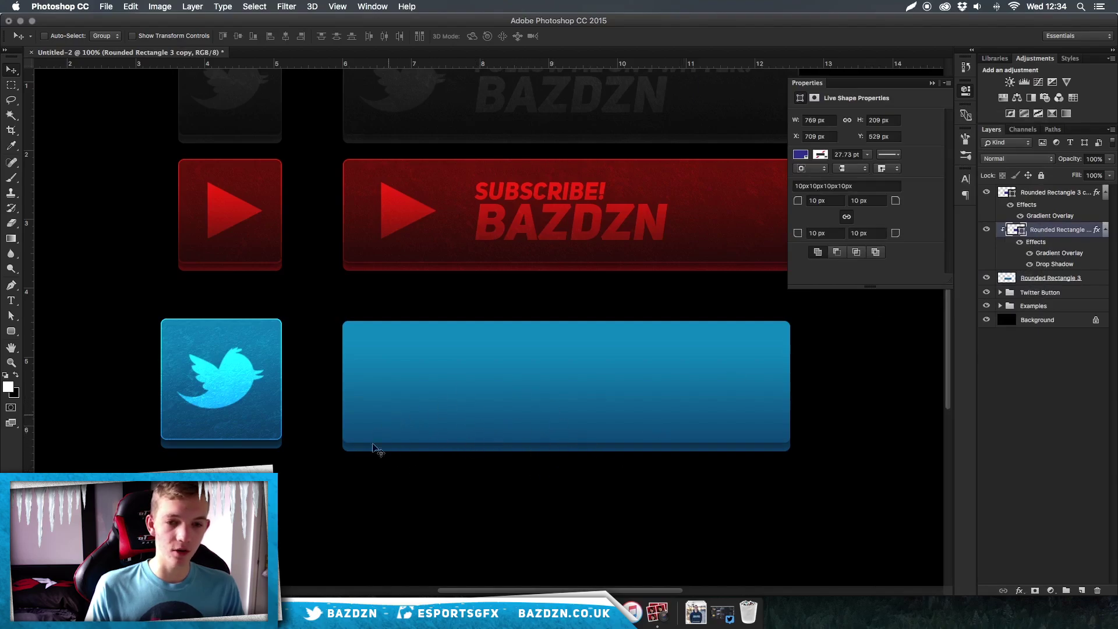
{"action": "key", "text": "super+minus"}
{"action": "key", "text": "super+plus"}
Place (Dark) Grunge.jpg from Finder above the top rectangle, rotated to landscape and scaled to about 6.7 × 5.02 cm over the button
{"action": "left_click", "coordinate": [1024, 197]}
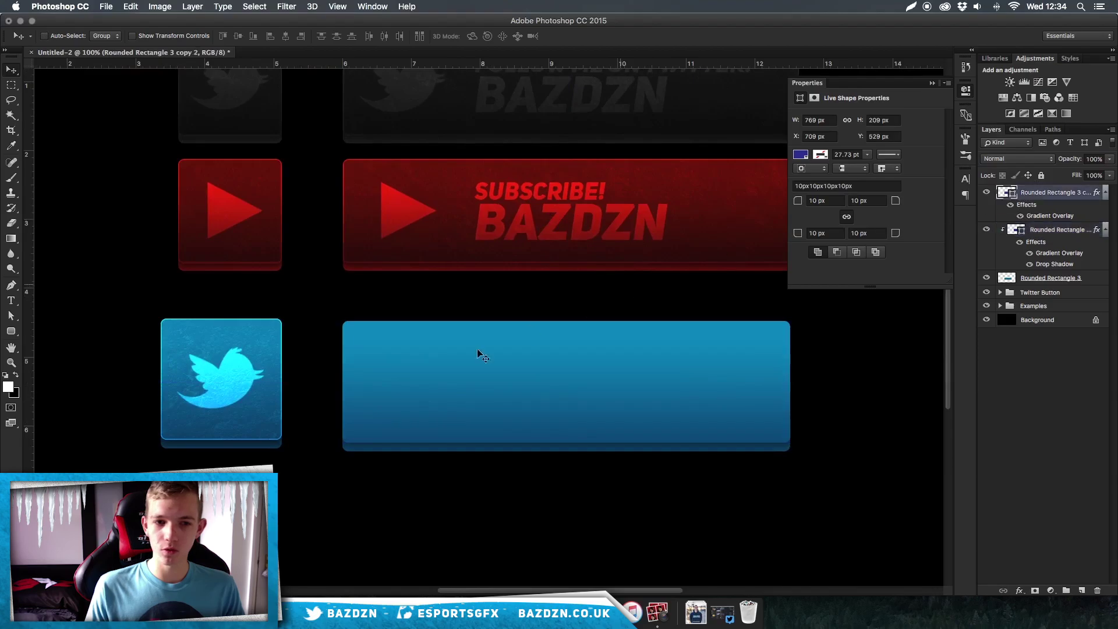
{"action": "key", "text": "super+minus"}
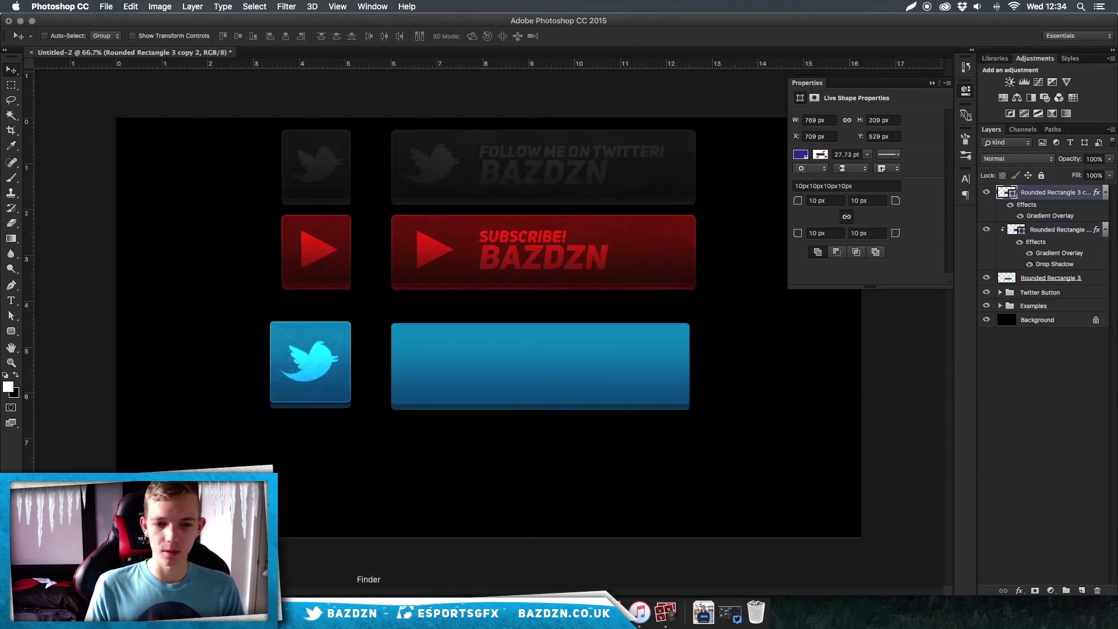
{"action": "left_click", "coordinate": [369, 612]}
{"action": "left_click_drag", "start_coordinate": [898, 273], "coordinate": [512, 347]}
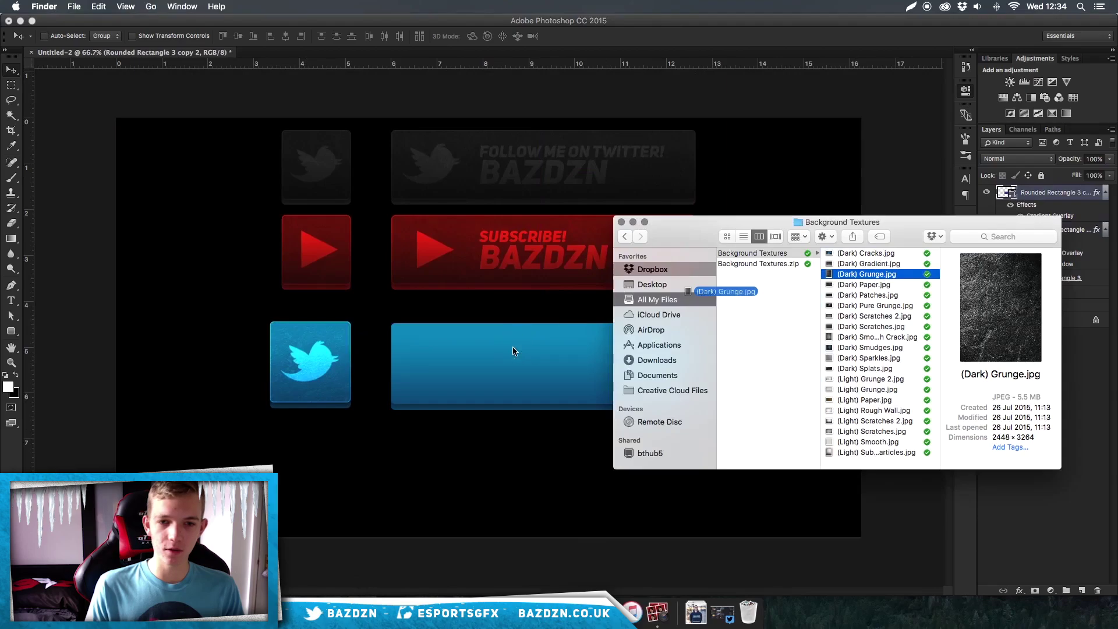
{"action": "left_click_drag", "start_coordinate": [873, 279], "coordinate": [498, 348]}
{"action": "left_click_drag", "start_coordinate": [677, 287], "coordinate": [589, 502]}
{"action": "left_click_drag", "start_coordinate": [698, 172], "coordinate": [650, 212]}
{"action": "left_click_drag", "start_coordinate": [581, 333], "coordinate": [629, 364]}
{"action": "key", "text": "Return"}
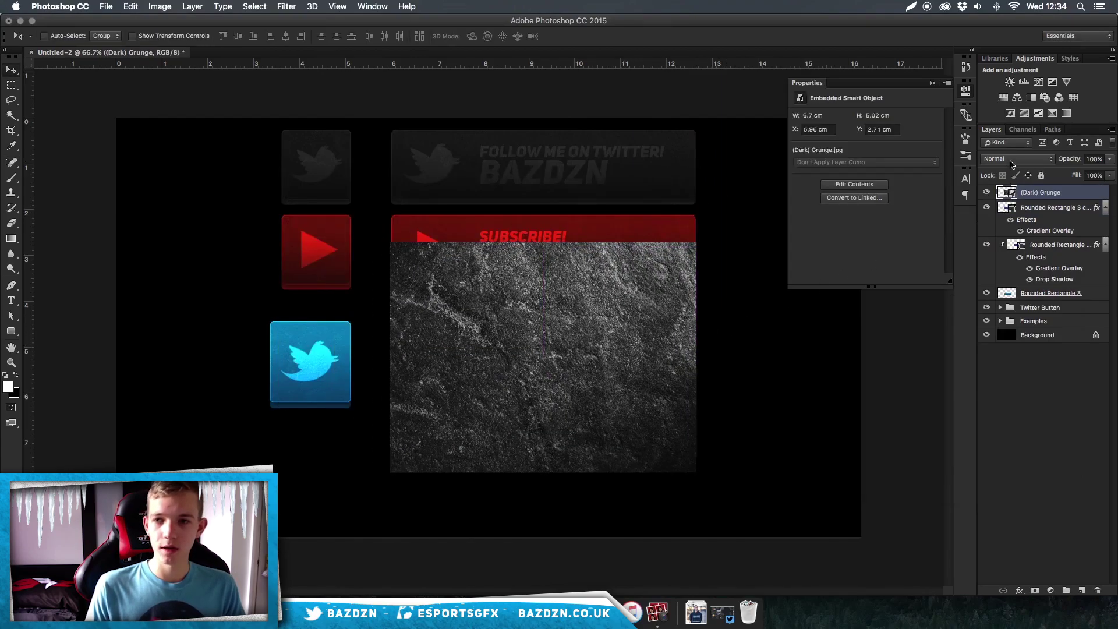
Set the grunge texture to Overlay at 35% opacity and clip it to the top rectangle
{"action": "left_click", "coordinate": [1011, 163]}
{"action": "left_click", "coordinate": [994, 291]}
{"action": "key", "text": "super+plus"}
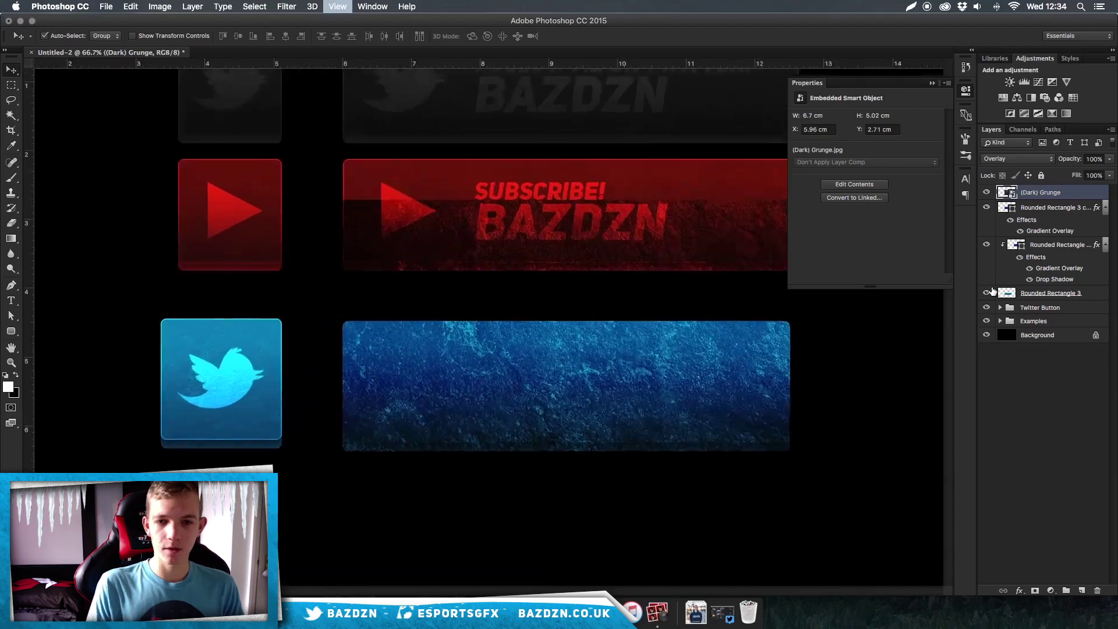
{"action": "left_click_drag", "start_coordinate": [1110, 158], "coordinate": [1081, 206]}
{"action": "left_click", "coordinate": [1052, 198], "text": "alt"}
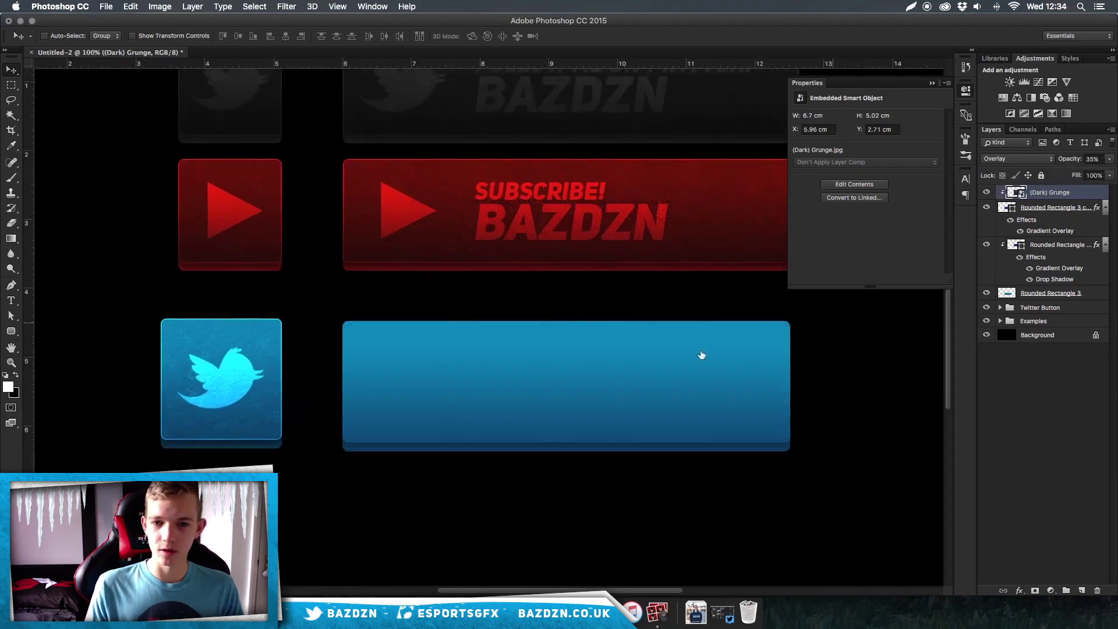
Rasterize the top rectangle's layer style, keeping the grunge texture clipped to it
{"action": "left_click", "coordinate": [1056, 211]}
{"action": "right_click", "coordinate": [1056, 211]}
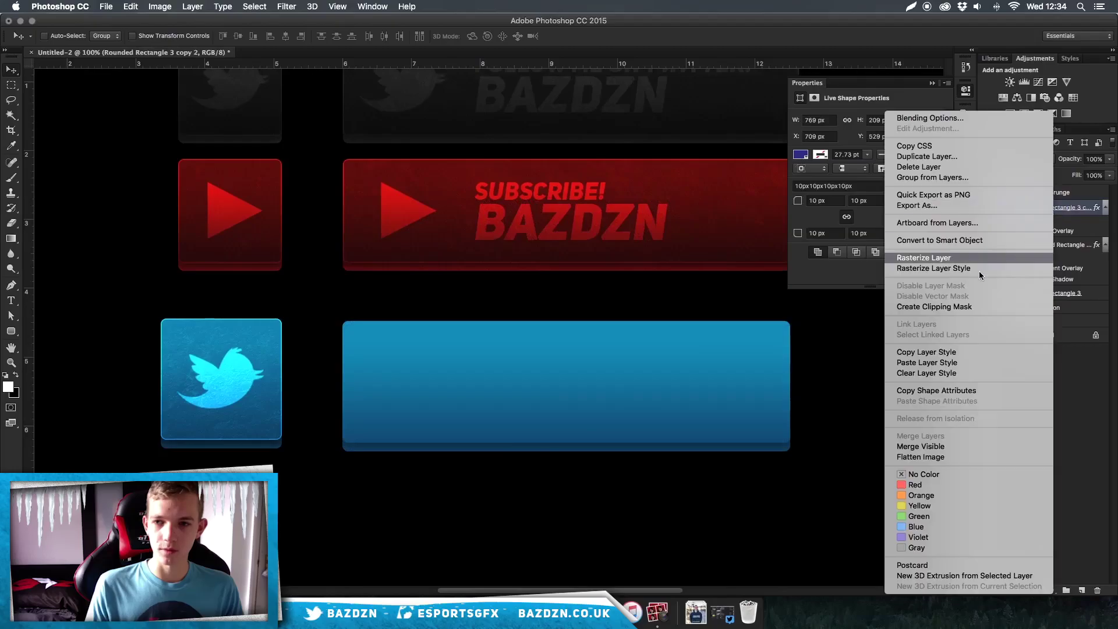
{"action": "left_click", "coordinate": [946, 270]}
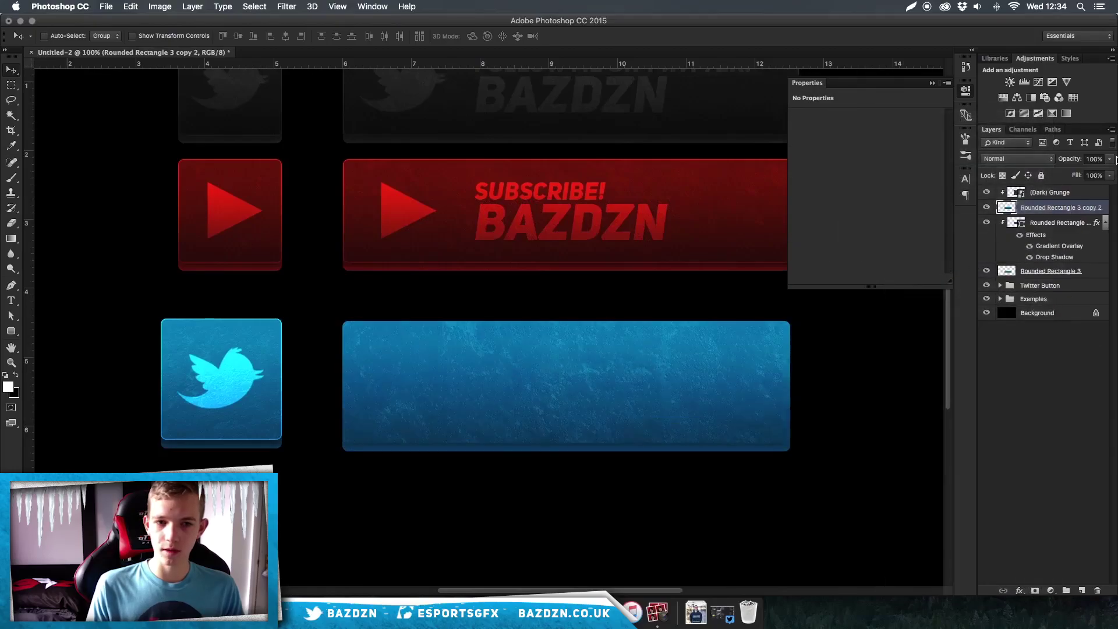
Lower the opacity of the (Dark) Grunge layer to make the texture on the long button subtler
{"action": "left_click", "coordinate": [1111, 158]}
{"action": "mouse_move", "coordinate": [1110, 170]}
{"action": "left_mouse_down"}
{"action": "mouse_move", "coordinate": [1075, 173]}
{"action": "mouse_move", "coordinate": [1116, 169]}
{"action": "left_mouse_up"}
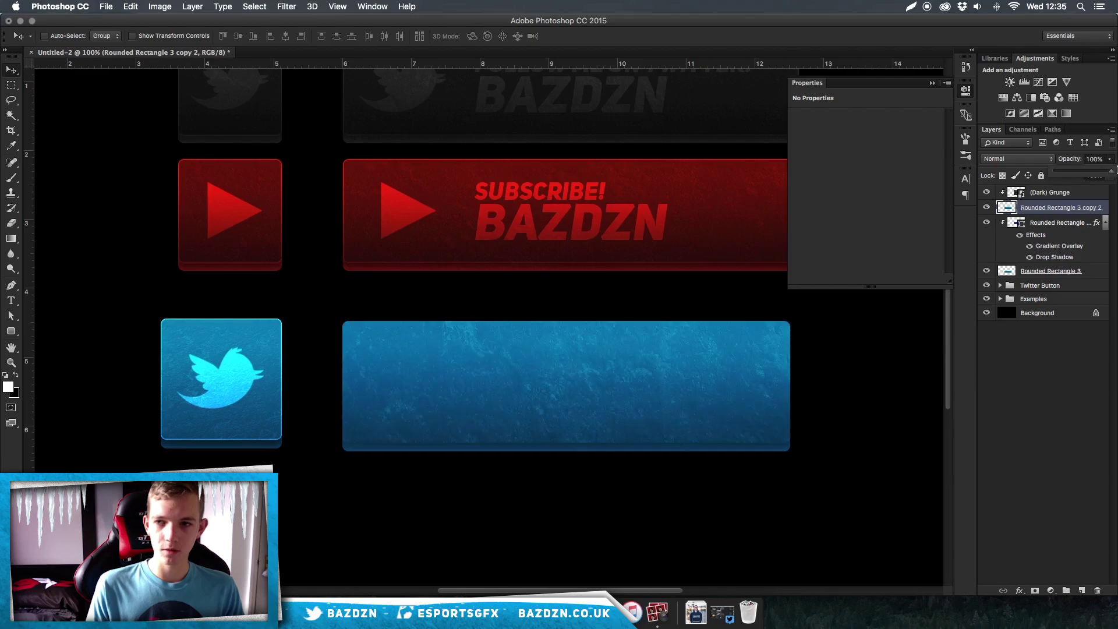
{"action": "left_click", "coordinate": [1050, 196]}
{"action": "left_click", "coordinate": [1109, 158]}
{"action": "left_click", "coordinate": [1064, 175]}
{"action": "left_click_drag", "start_coordinate": [1064, 174], "coordinate": [1066, 175]}
{"action": "left_click", "coordinate": [1019, 208]}
Add an empty layer above the grunge texture and load the top rectangle's outline as a selection
{"action": "left_click", "coordinate": [1052, 197]}
{"action": "left_click", "coordinate": [1083, 590]}
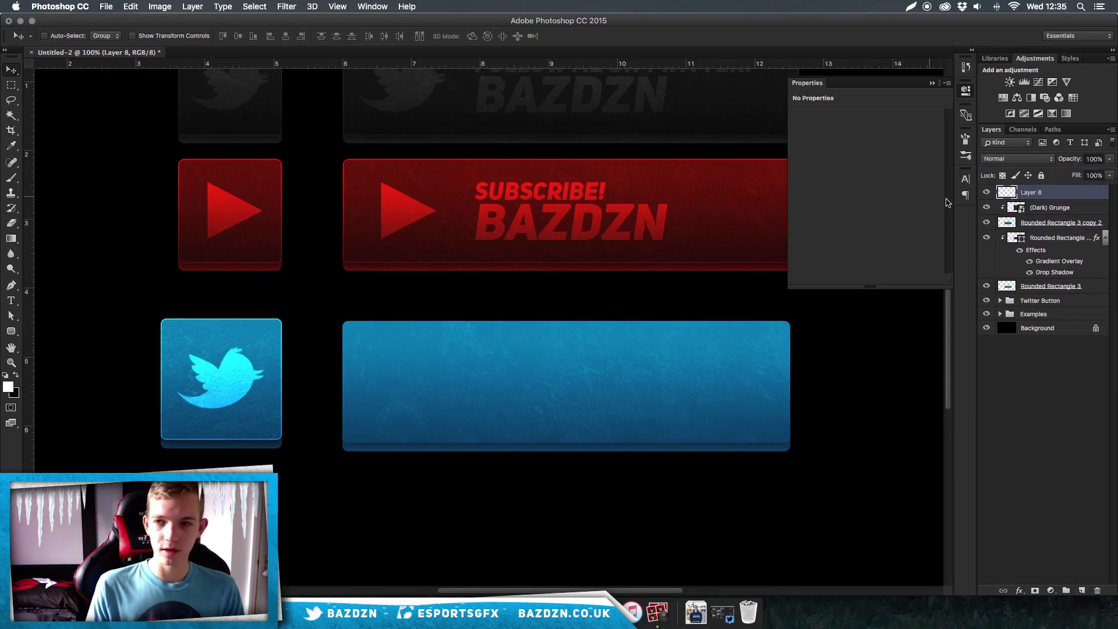
{"action": "left_click", "coordinate": [1007, 224], "text": "super"}
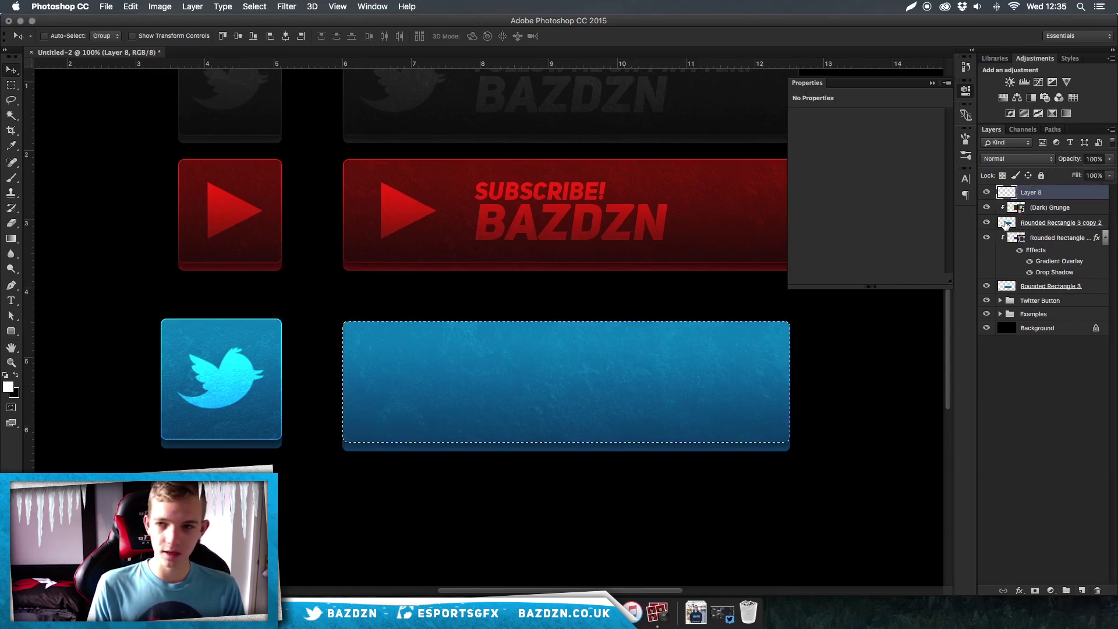
Convert the long rectangle's active selection into a border selection
{"action": "left_click", "coordinate": [254, 6]}
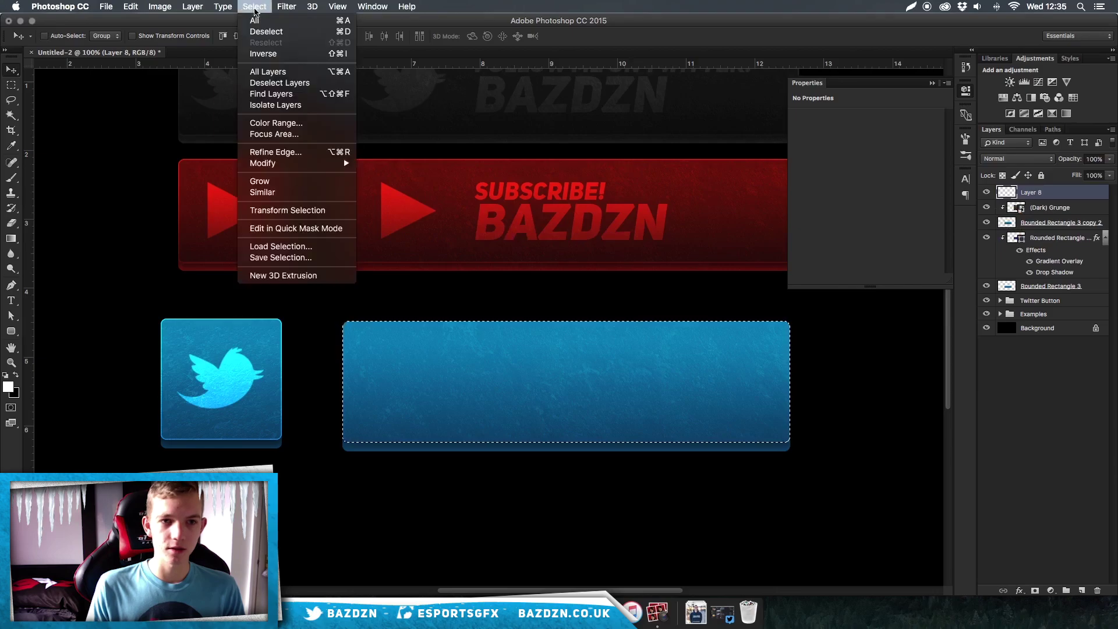
{"action": "mouse_move", "coordinate": [287, 166]}
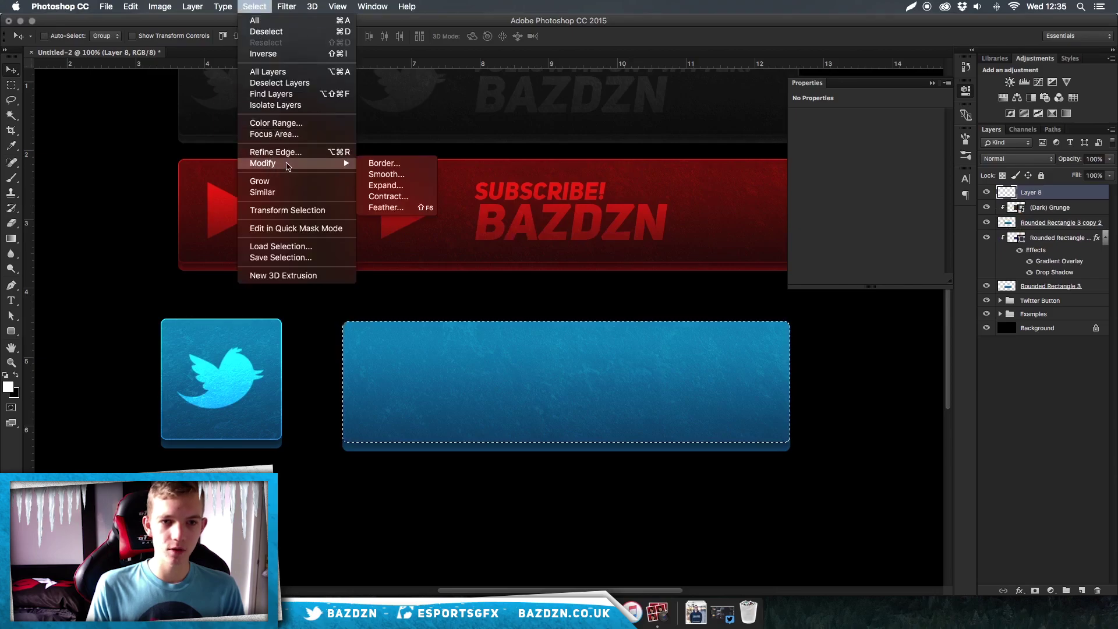
{"action": "left_click", "coordinate": [388, 164]}
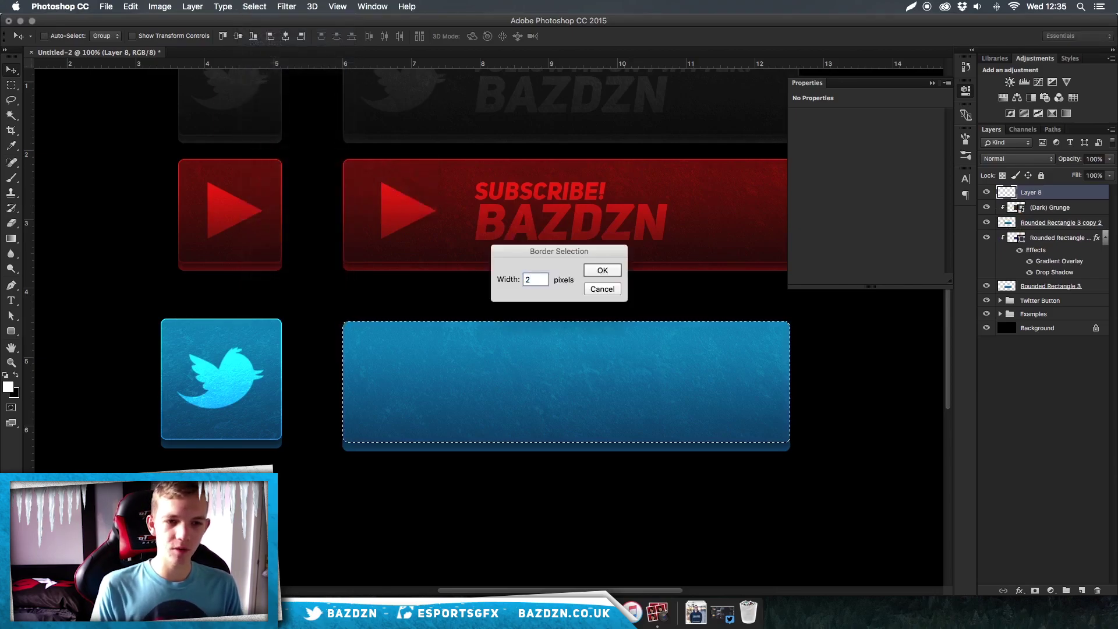